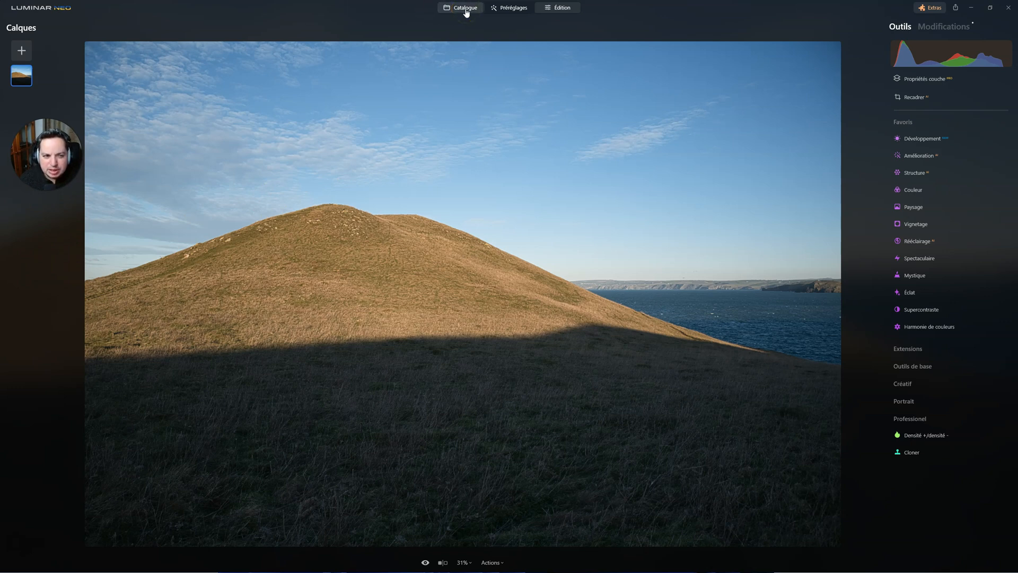
Step: Open the coastal cliffs photo from the catalogue for editing and inspect the headland at full zoom
{"action": "left_click", "coordinate": [466, 12]}
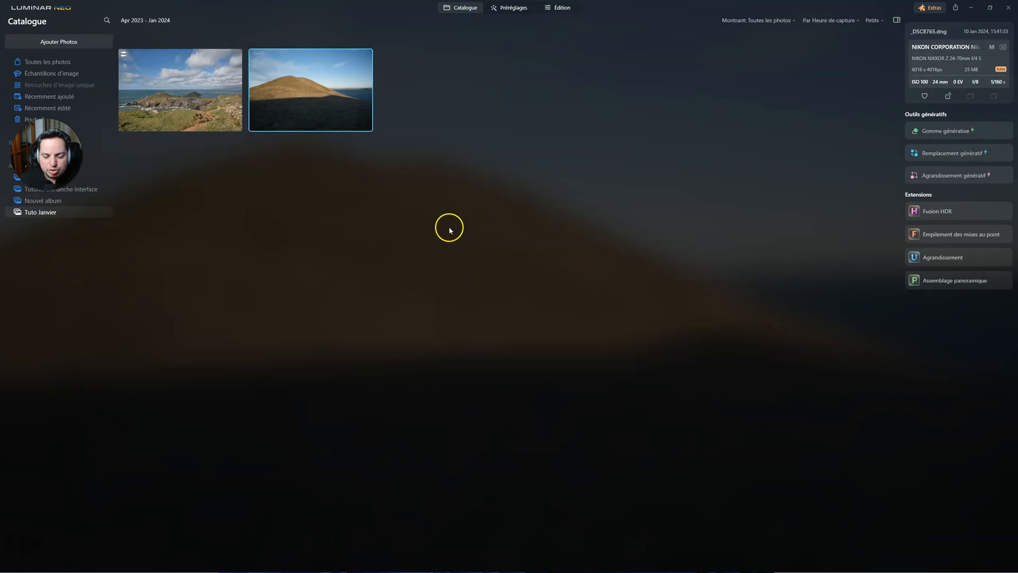
{"action": "left_click", "coordinate": [150, 78]}
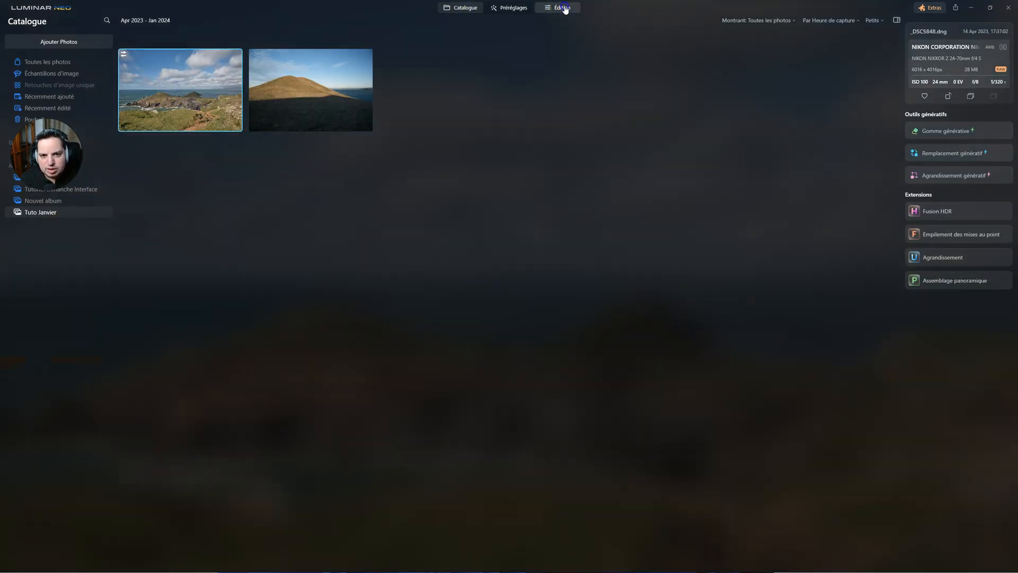
{"action": "left_click", "coordinate": [565, 10]}
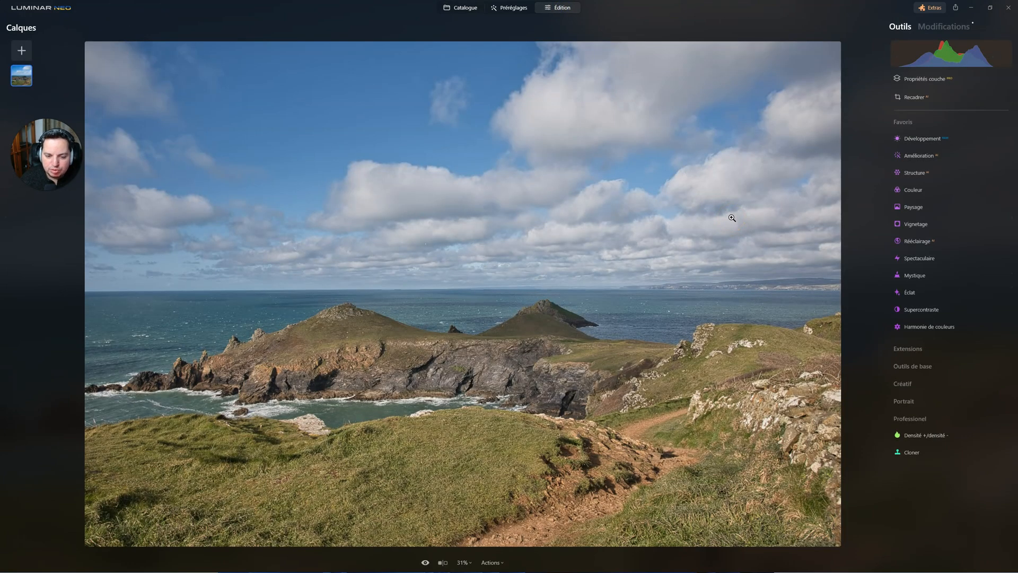
{"action": "left_click", "coordinate": [530, 325]}
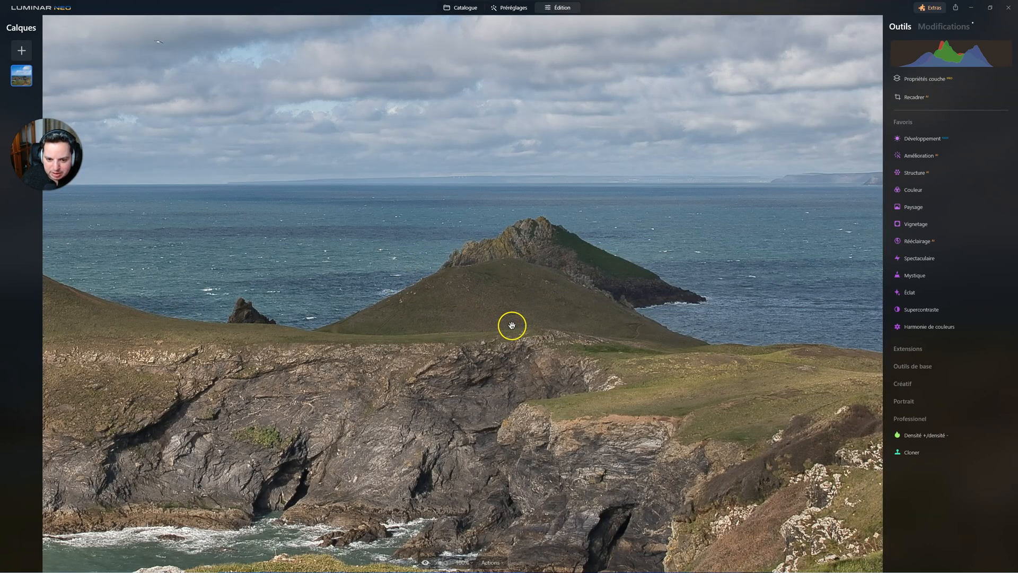
{"action": "left_click", "coordinate": [468, 295]}
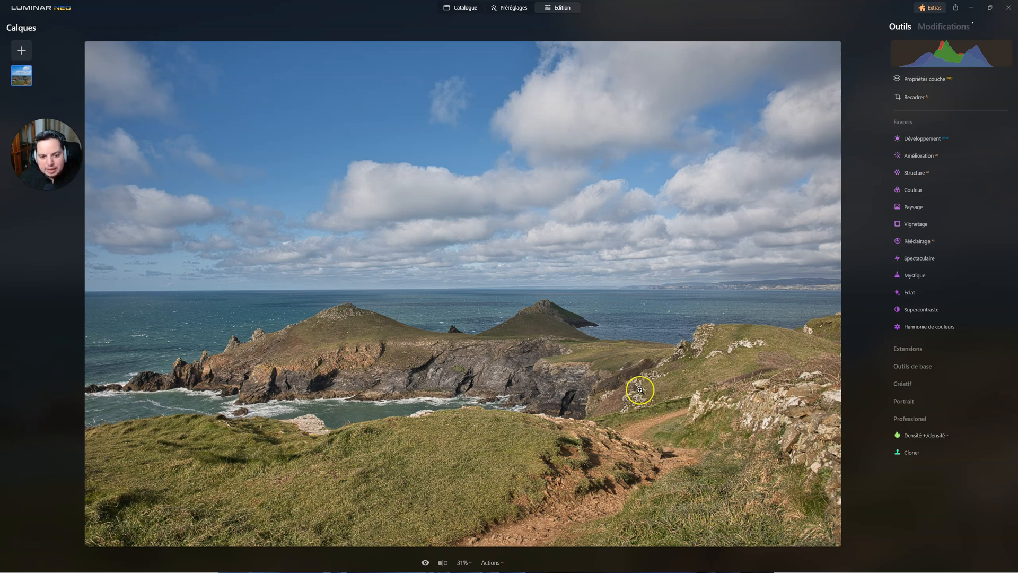
Step: Return to the catalogue and open the photo of the half-shaded hill for editing
{"action": "left_click", "coordinate": [460, 8]}
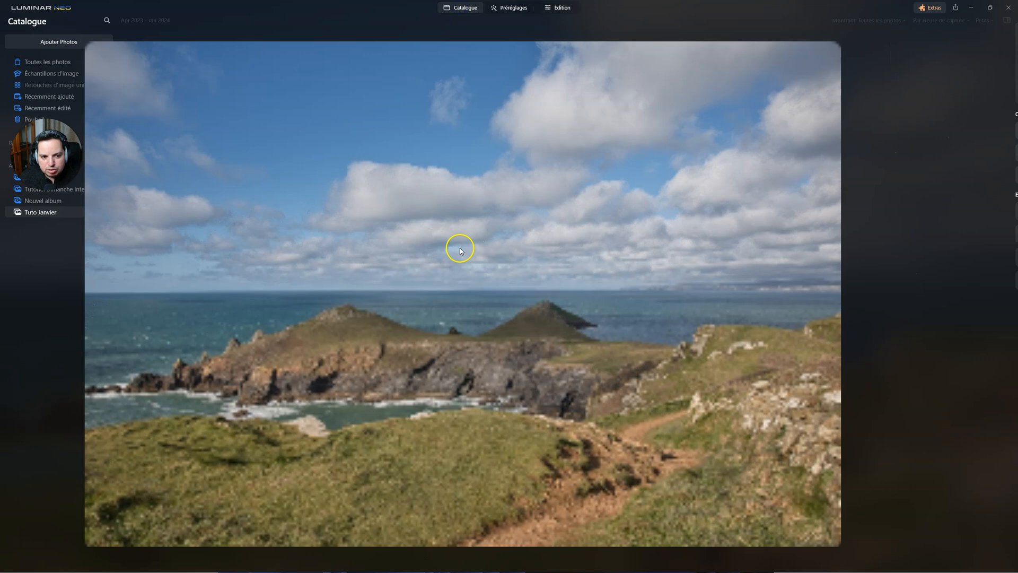
{"action": "left_click", "coordinate": [569, 13]}
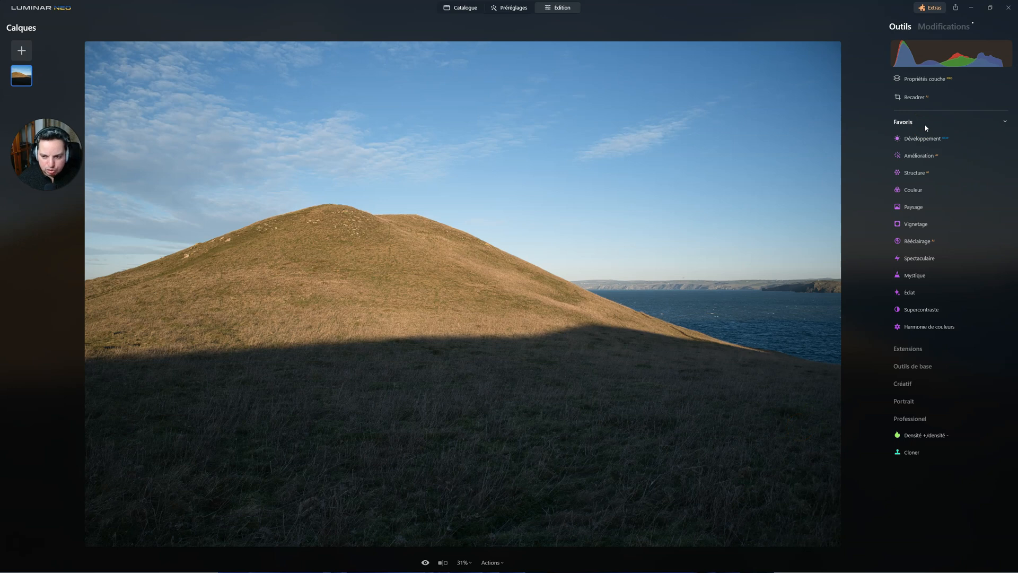
Step: Check the favourites option of Développement and the settings of Densité +/densité -, and collapse the Professionnel category
{"action": "right_click", "coordinate": [917, 137]}
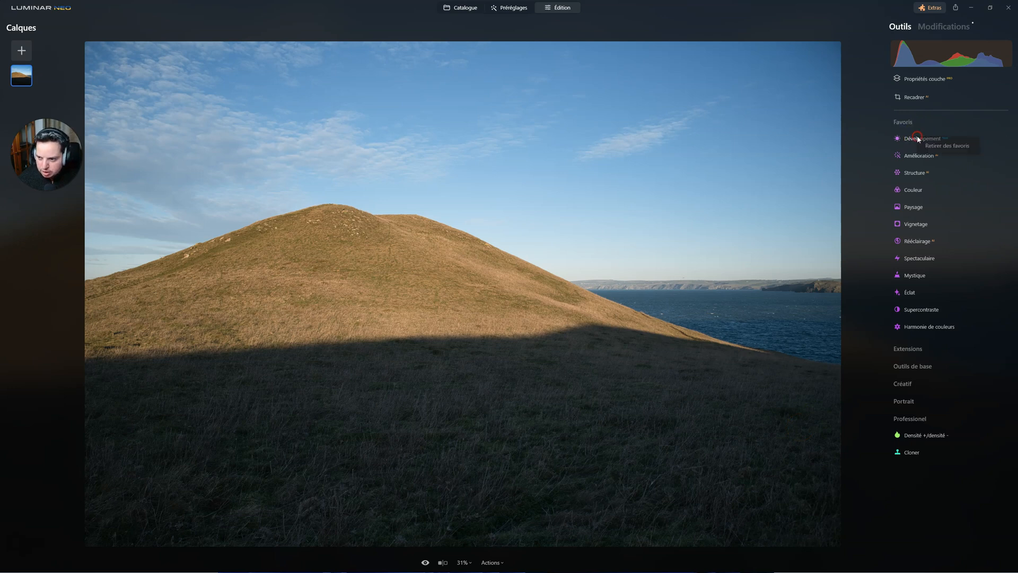
{"action": "left_click", "coordinate": [910, 123]}
{"action": "left_click", "coordinate": [910, 123]}
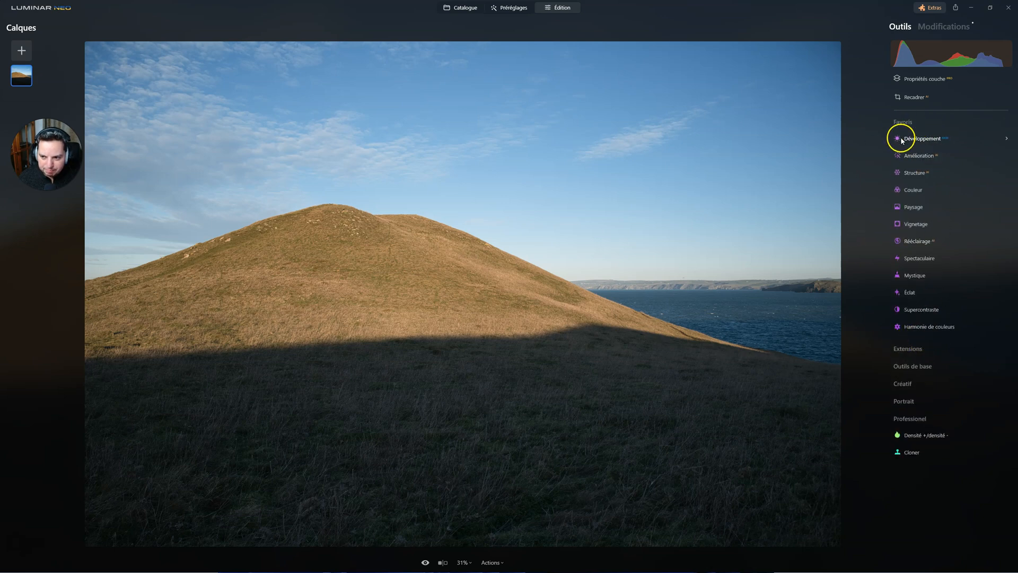
{"action": "left_click", "coordinate": [913, 435]}
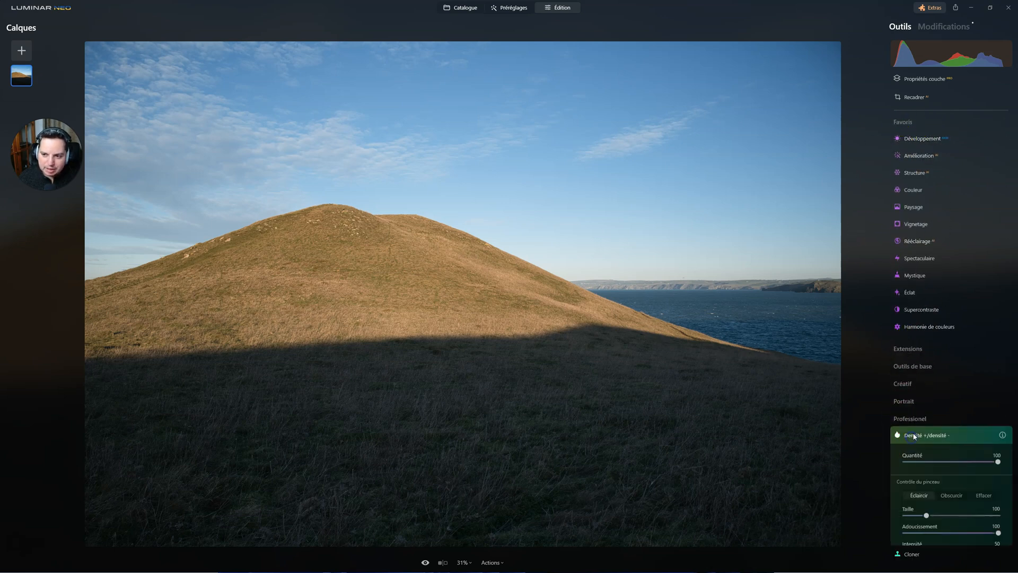
{"action": "left_click", "coordinate": [914, 436]}
{"action": "left_click", "coordinate": [912, 423]}
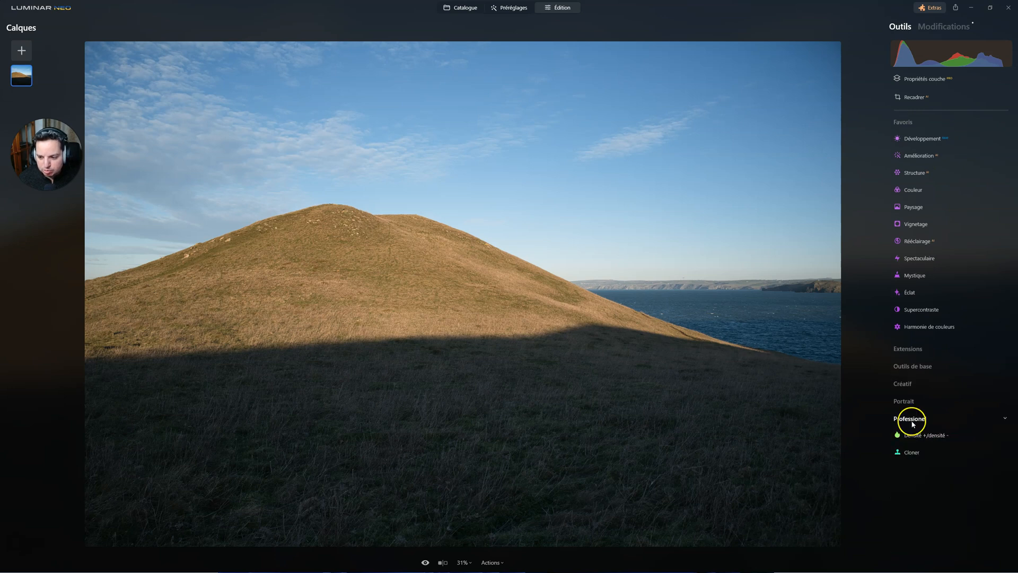
Step: Remove every tool from the Favoris group, from Développement through Harmonie de couleurs
{"action": "left_click", "coordinate": [922, 140]}
{"action": "left_click", "coordinate": [913, 142]}
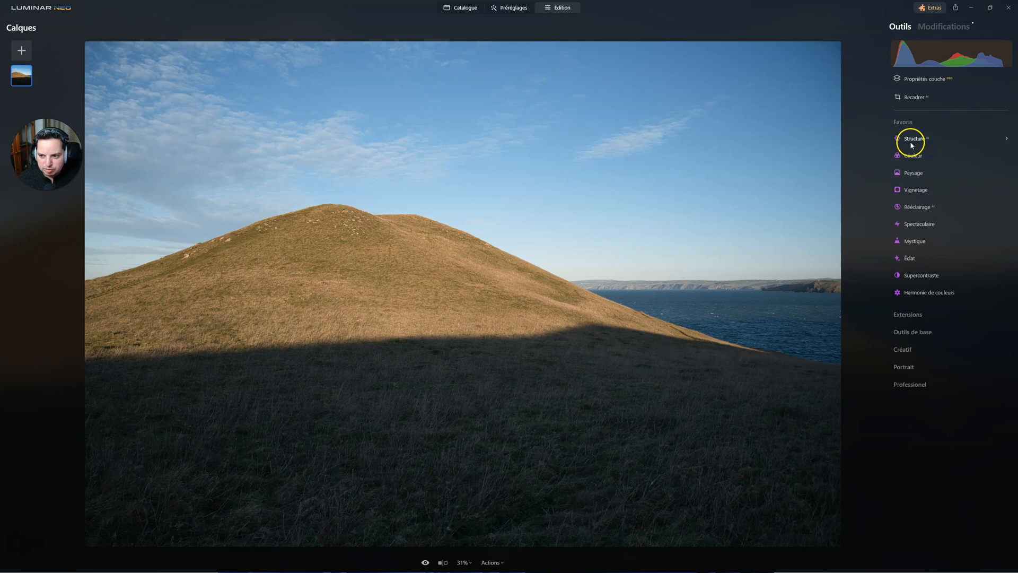
{"action": "left_click", "coordinate": [914, 148]}
{"action": "left_click", "coordinate": [906, 140]}
{"action": "left_click", "coordinate": [923, 149]}
{"action": "left_click", "coordinate": [933, 155]}
{"action": "left_click", "coordinate": [939, 148]}
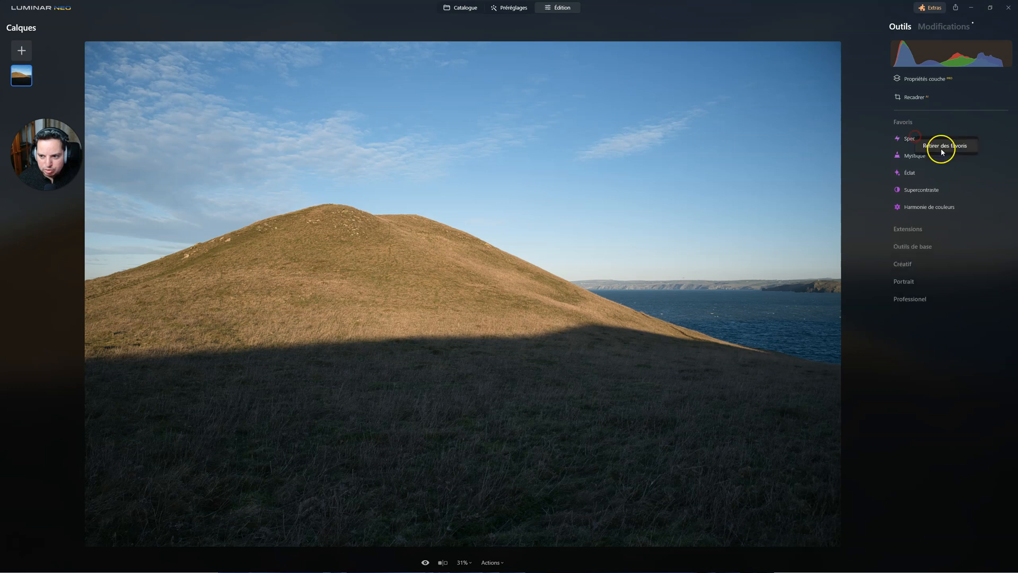
{"action": "left_click", "coordinate": [920, 141]}
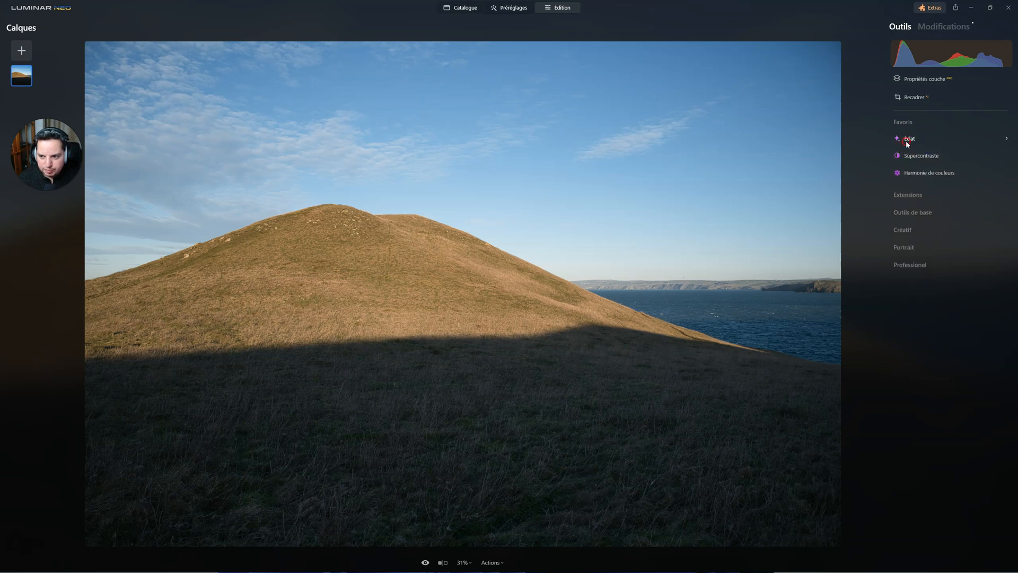
{"action": "left_click", "coordinate": [919, 145]}
{"action": "left_click", "coordinate": [920, 138]}
{"action": "left_click", "coordinate": [934, 144]}
Step: Look through the tools offered in the Outils de base, Portrait, Professionnel, Extensions and Créatif categories, leaving all categories collapsed
{"action": "left_click", "coordinate": [912, 142]}
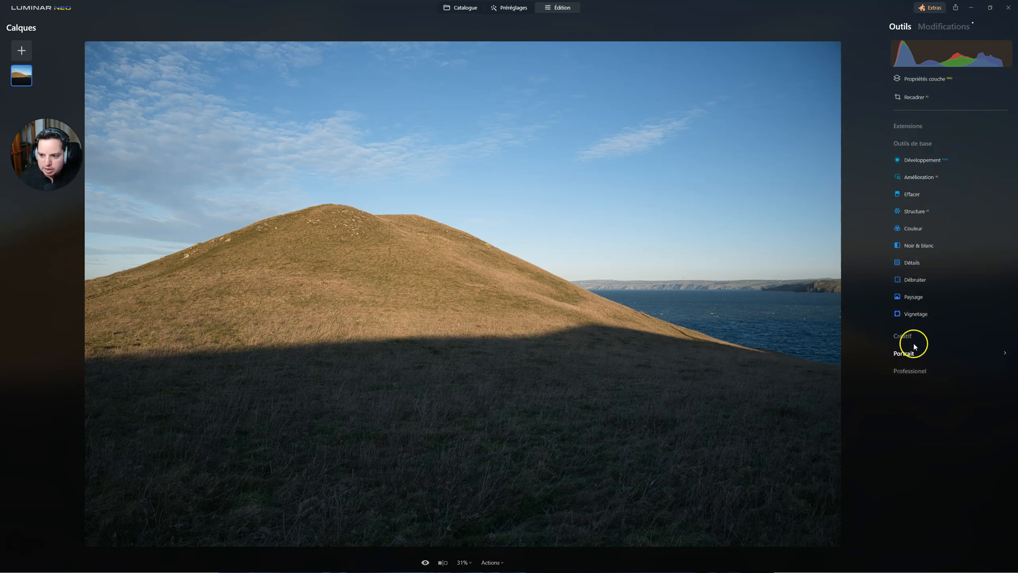
{"action": "left_click", "coordinate": [909, 140]}
{"action": "left_click", "coordinate": [910, 144]}
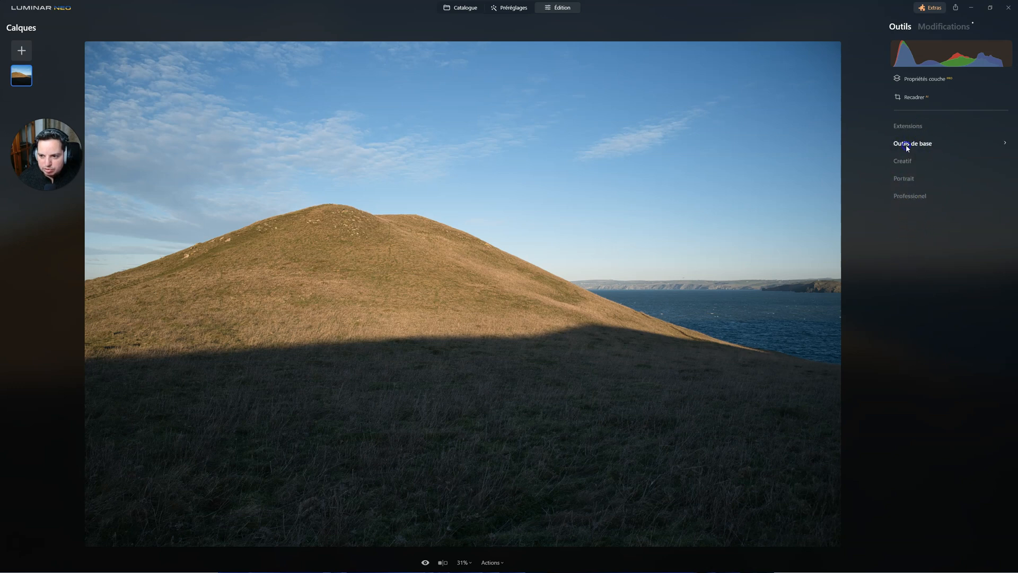
{"action": "left_click", "coordinate": [913, 353]}
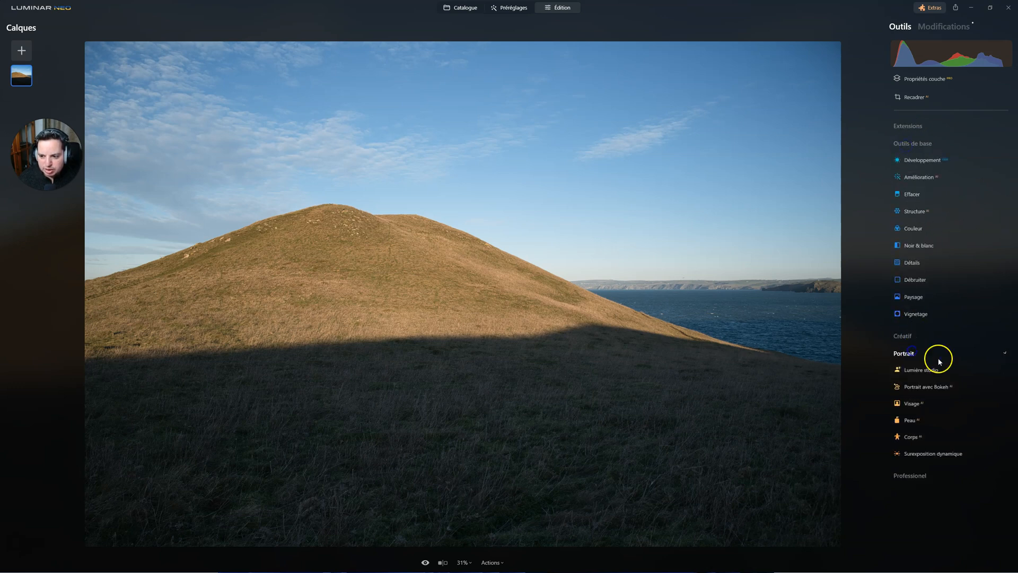
{"action": "left_click", "coordinate": [917, 353]}
{"action": "left_click", "coordinate": [910, 371]}
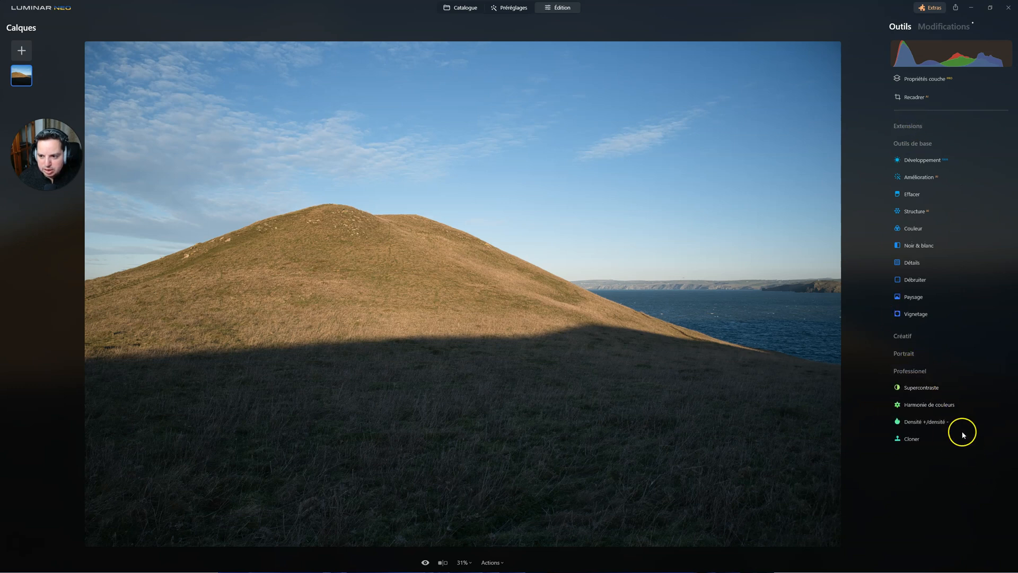
{"action": "left_click", "coordinate": [911, 372]}
{"action": "left_click", "coordinate": [910, 336]}
{"action": "left_click", "coordinate": [911, 131]}
{"action": "left_click", "coordinate": [910, 422]}
{"action": "left_click", "coordinate": [917, 424]}
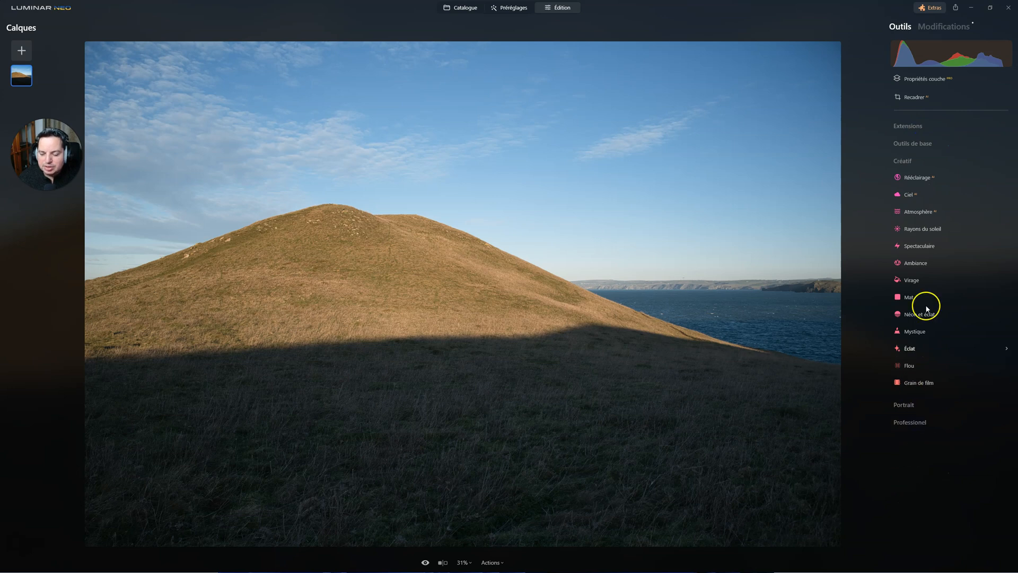
{"action": "left_click", "coordinate": [902, 162]}
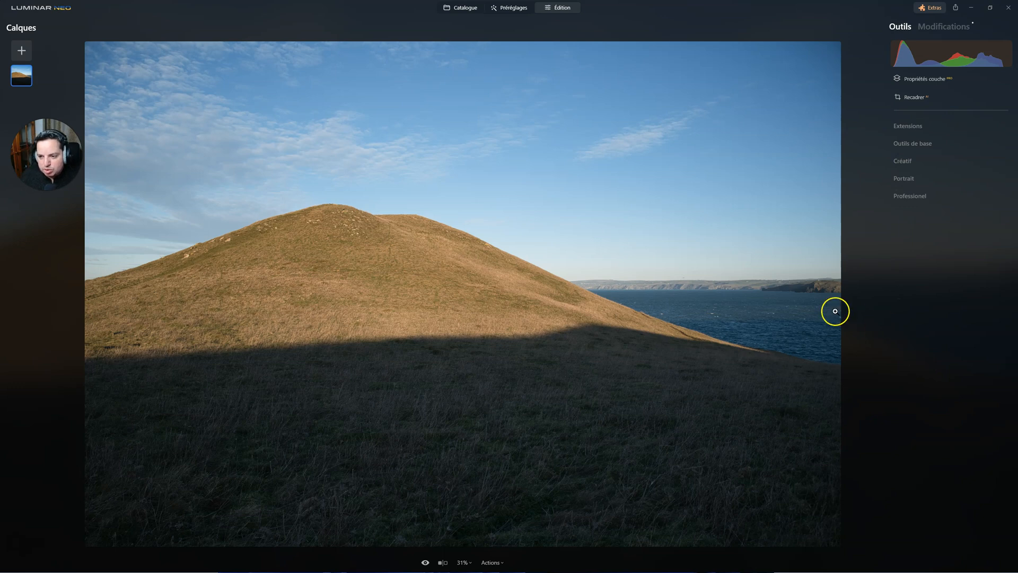
Step: Add Développement, Amélioration, Structure, Couleur, Paysage and Vignetage from Outils de base to the favourites
{"action": "left_click", "coordinate": [910, 143]}
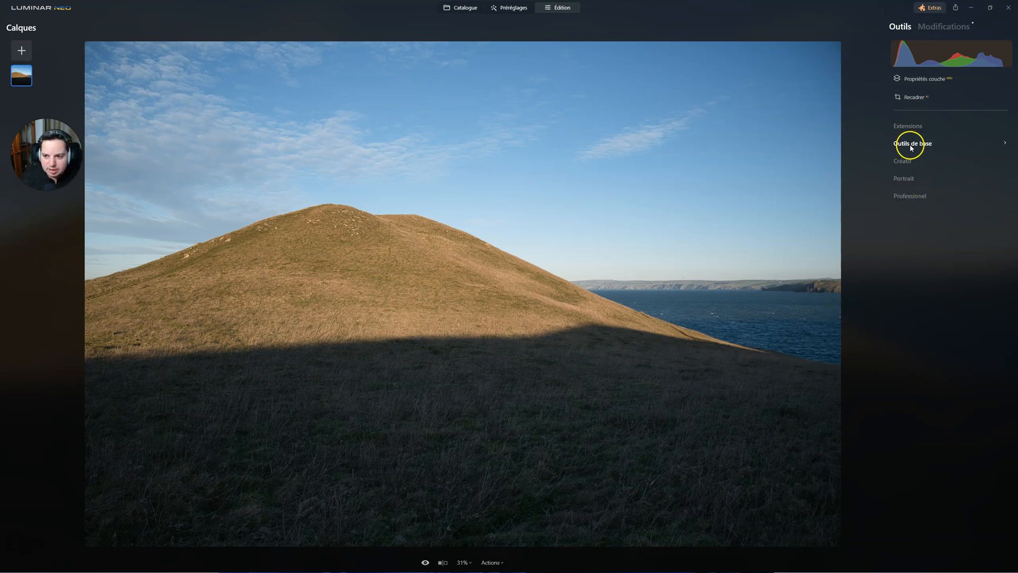
{"action": "right_click", "coordinate": [916, 161]}
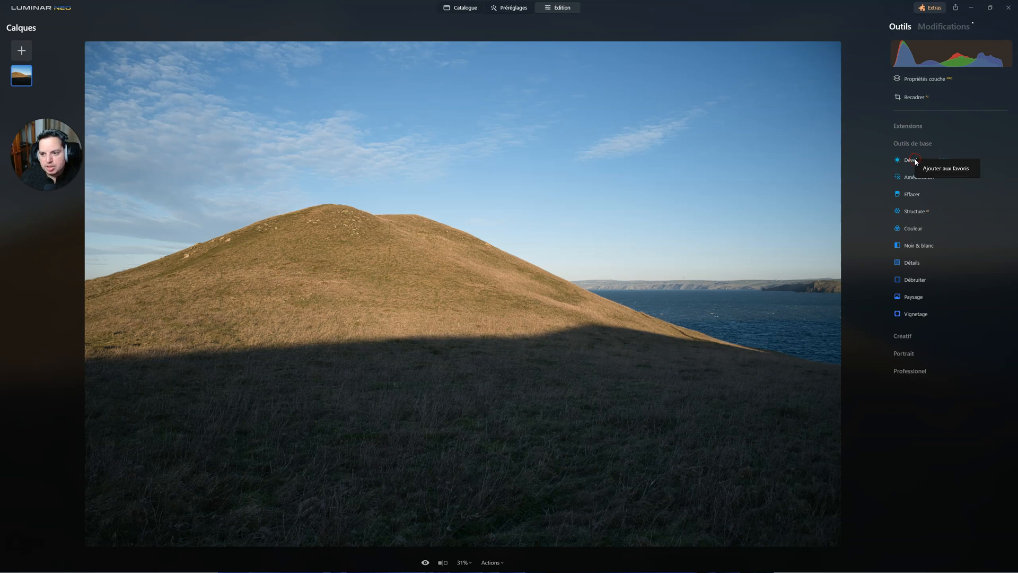
{"action": "left_click", "coordinate": [927, 169]}
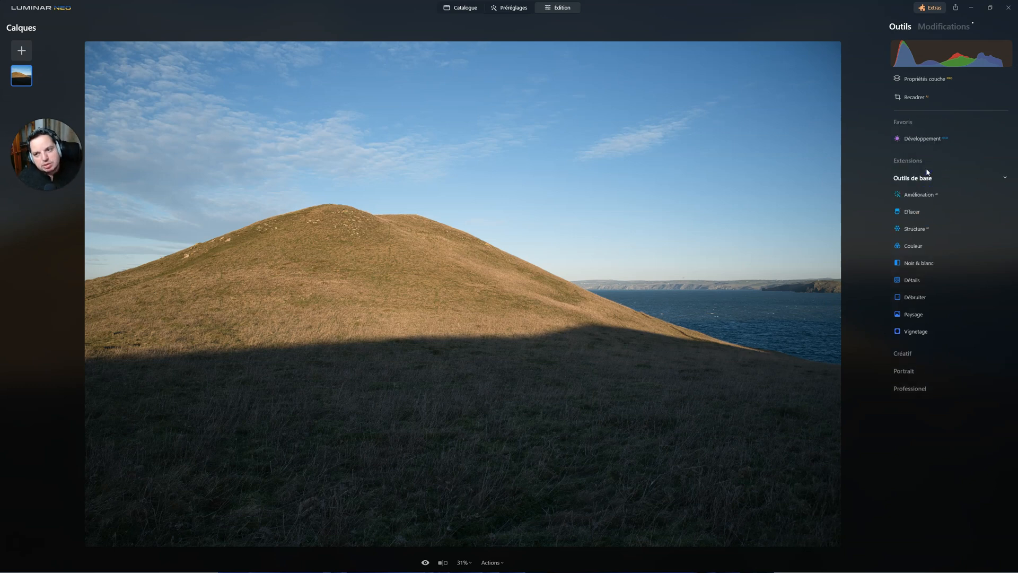
{"action": "left_click", "coordinate": [932, 172]}
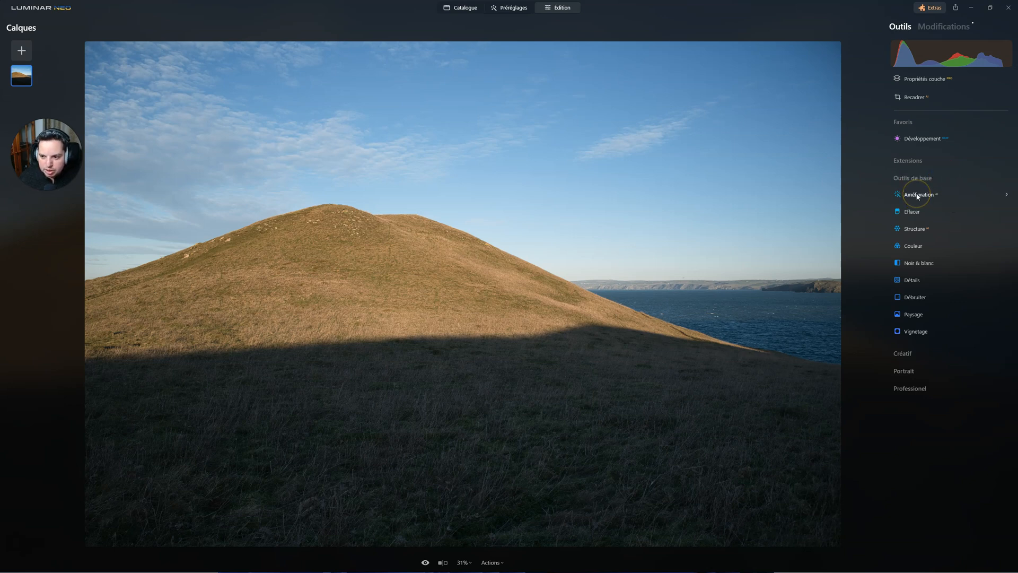
{"action": "left_click", "coordinate": [975, 200]}
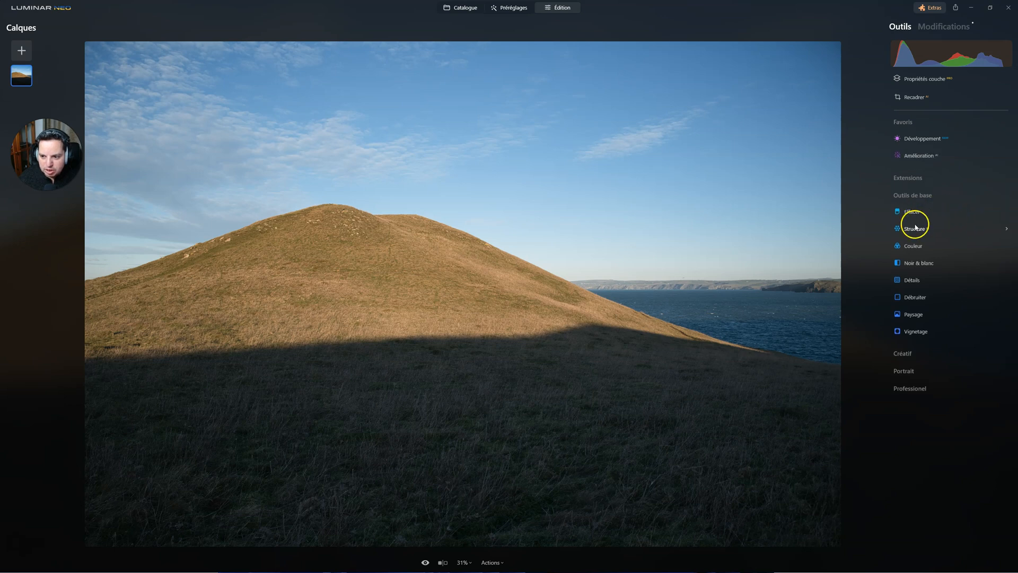
{"action": "left_click", "coordinate": [944, 230]}
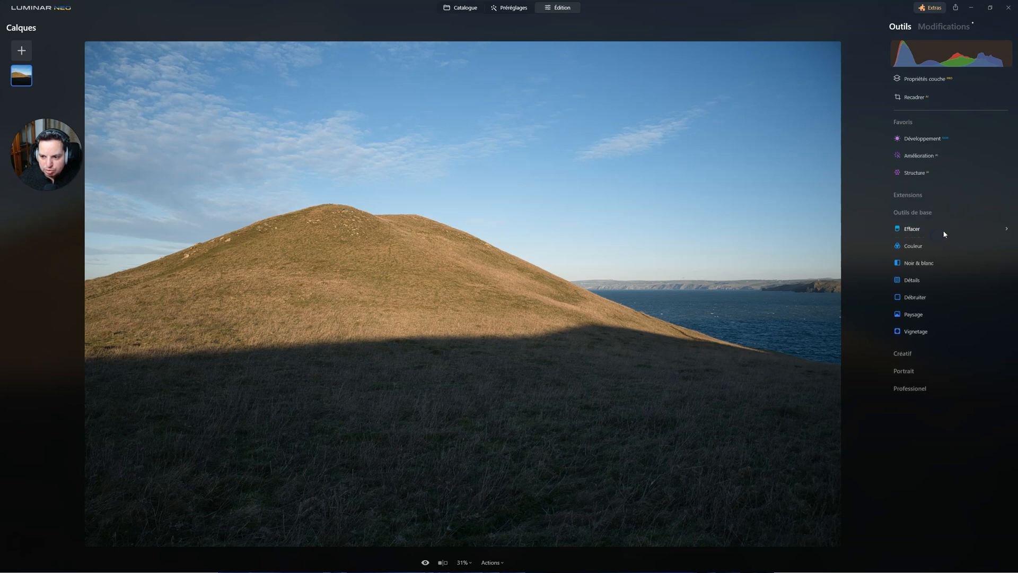
{"action": "left_click", "coordinate": [938, 258]}
{"action": "right_click", "coordinate": [909, 313]}
{"action": "left_click", "coordinate": [924, 323]}
{"action": "right_click", "coordinate": [915, 333]}
{"action": "left_click", "coordinate": [932, 341]}
Step: Add the Mystique, Éclat and Rééclairage tools from the Créatif category to the favourites and collapse that category
{"action": "left_click", "coordinate": [908, 353]}
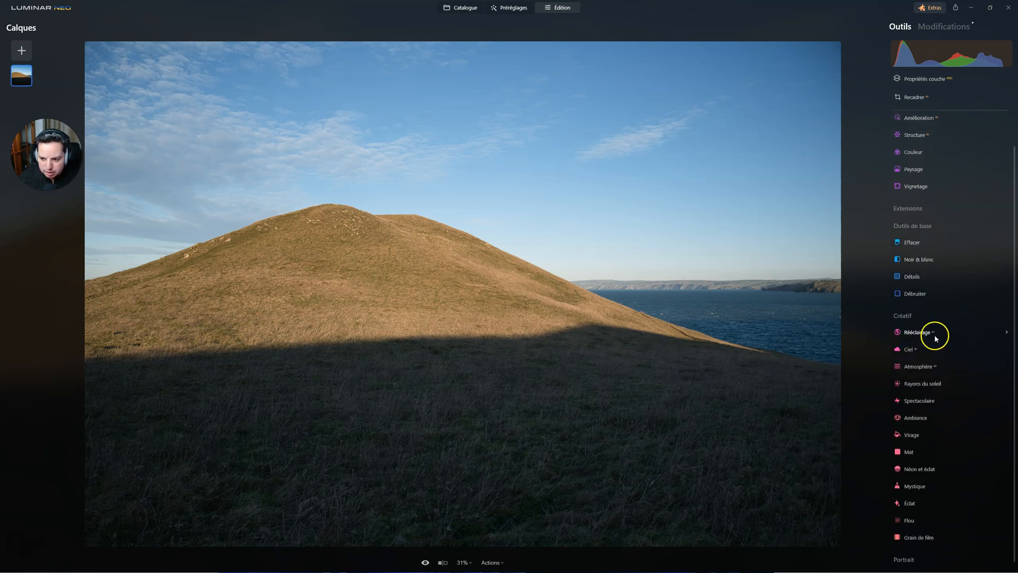
{"action": "right_click", "coordinate": [912, 493]}
{"action": "left_click", "coordinate": [932, 498]}
{"action": "right_click", "coordinate": [926, 496]}
{"action": "left_click", "coordinate": [932, 499]}
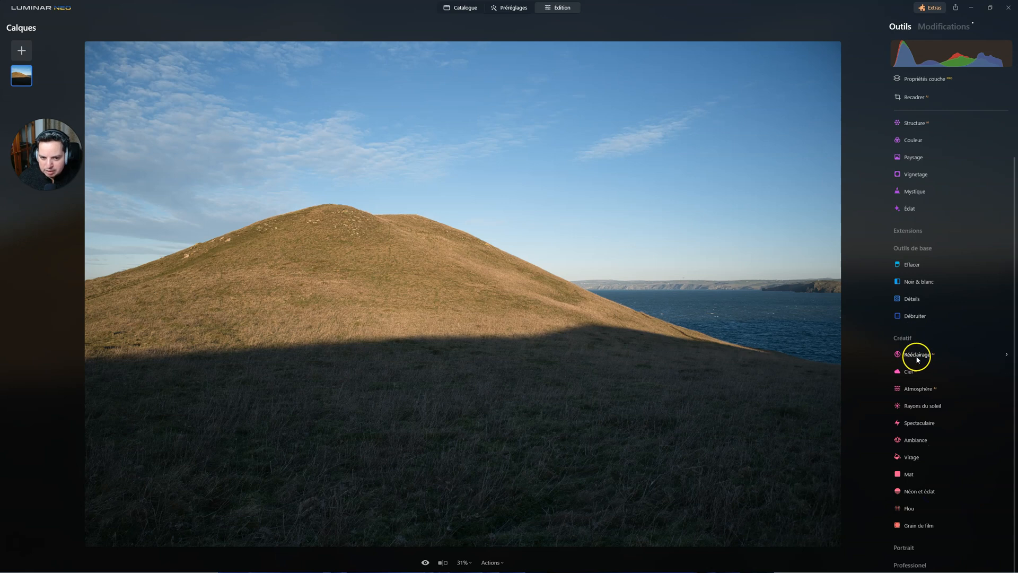
{"action": "right_click", "coordinate": [918, 356]}
{"action": "left_click", "coordinate": [932, 364]}
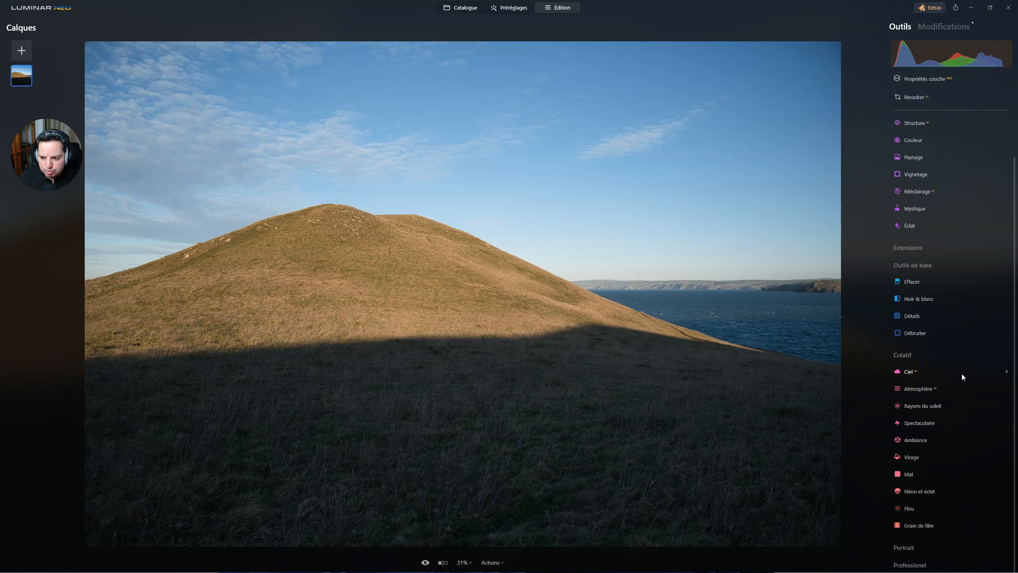
{"action": "left_click", "coordinate": [906, 356]}
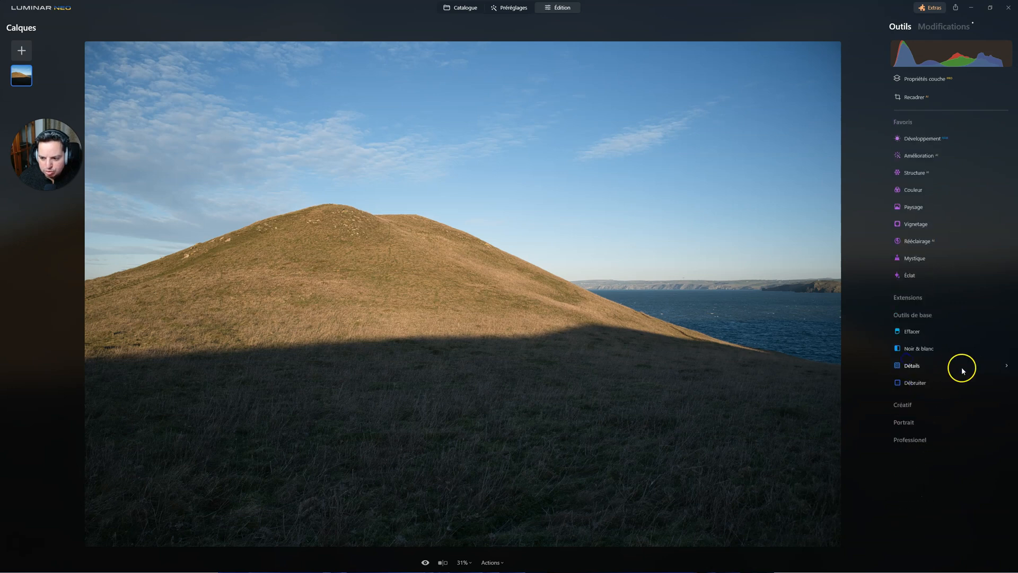
Step: Add Supercontraste and Harmonie de couleurs from the Professionnel category to the favourites, leaving Outils de base and Professionnel collapsed
{"action": "left_click", "coordinate": [913, 316]}
{"action": "left_click", "coordinate": [916, 369]}
{"action": "left_click", "coordinate": [921, 386]}
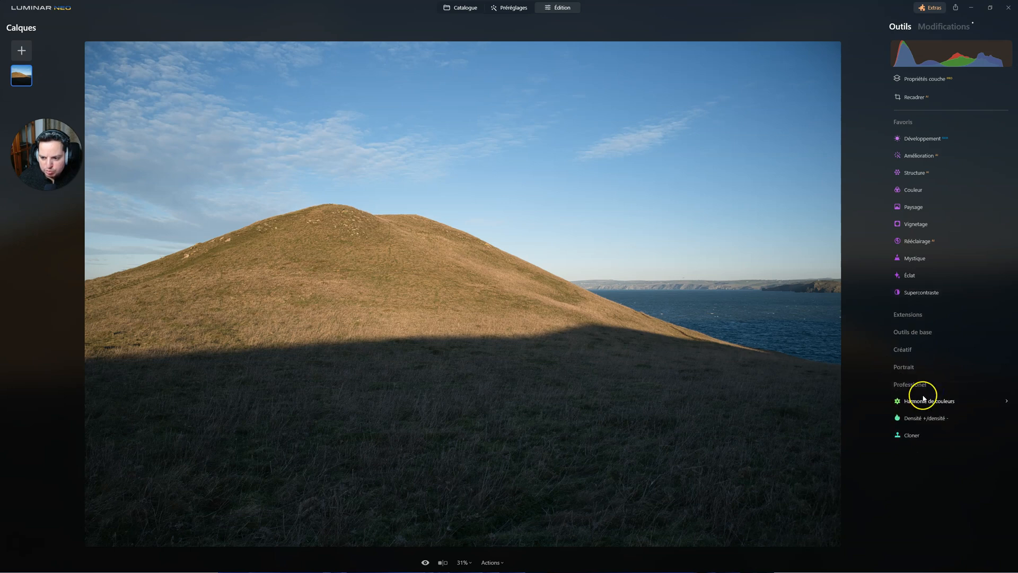
{"action": "left_click", "coordinate": [934, 409]}
{"action": "left_click", "coordinate": [903, 408]}
{"action": "left_click", "coordinate": [922, 348]}
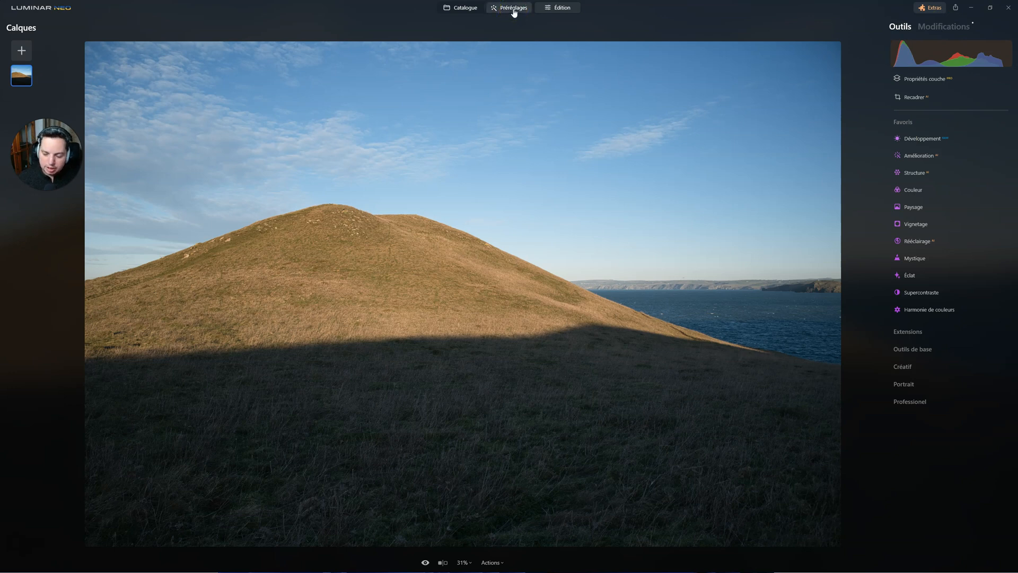
Step: View the available extensions and the Marketplace presets in the Extras window, closing it when done
{"action": "left_click", "coordinate": [932, 7]}
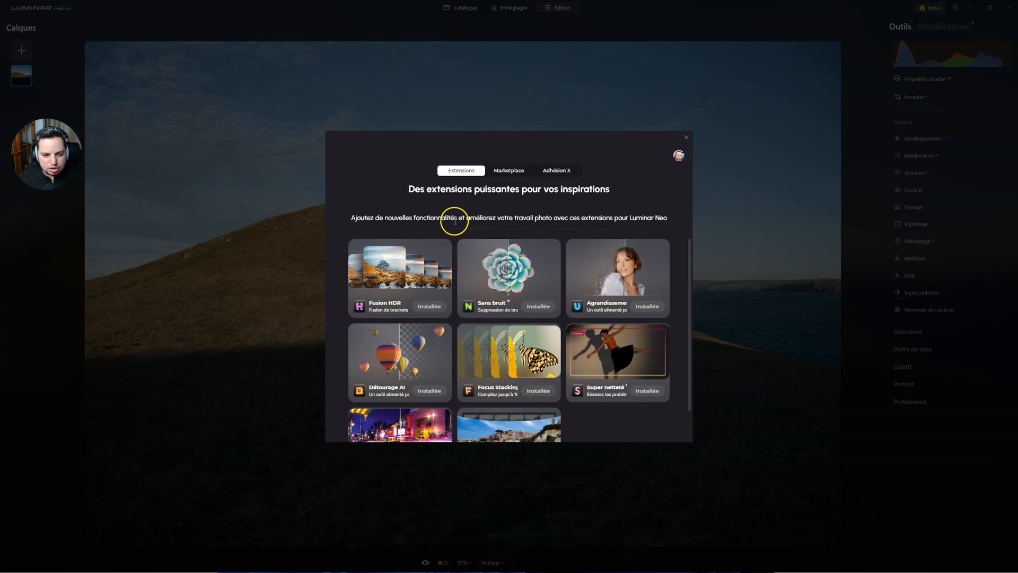
{"action": "left_click", "coordinate": [518, 169]}
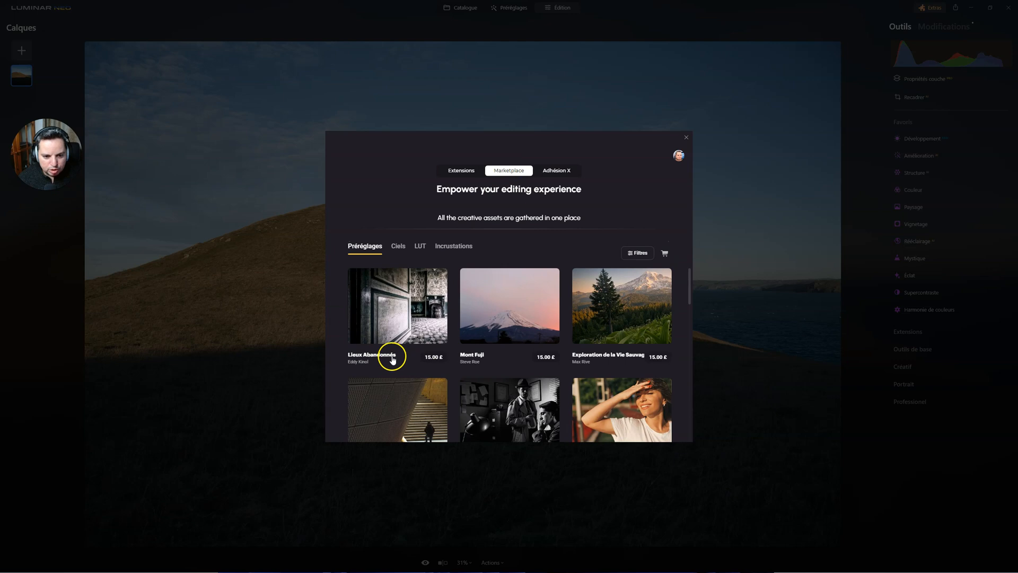
{"action": "left_click", "coordinate": [687, 137]}
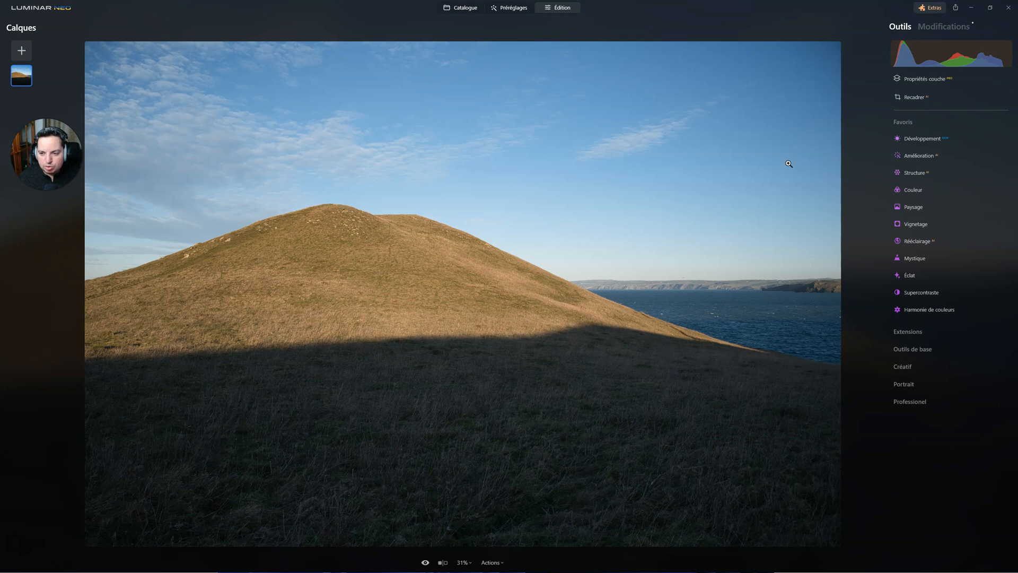
Step: Open the Développement tool and set the camera profile to Camera Flat
{"action": "left_click", "coordinate": [949, 160]}
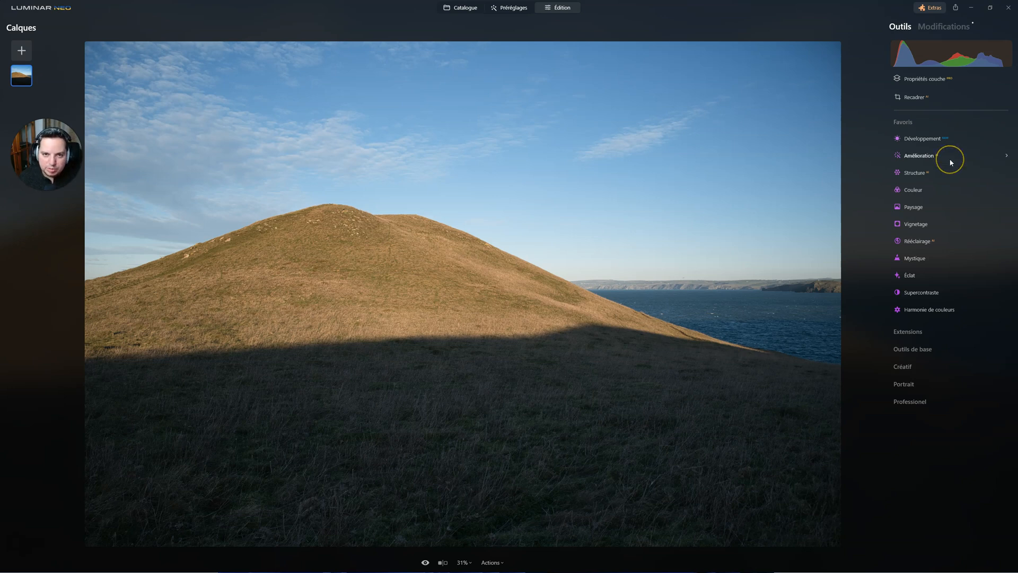
{"action": "left_click", "coordinate": [927, 138]}
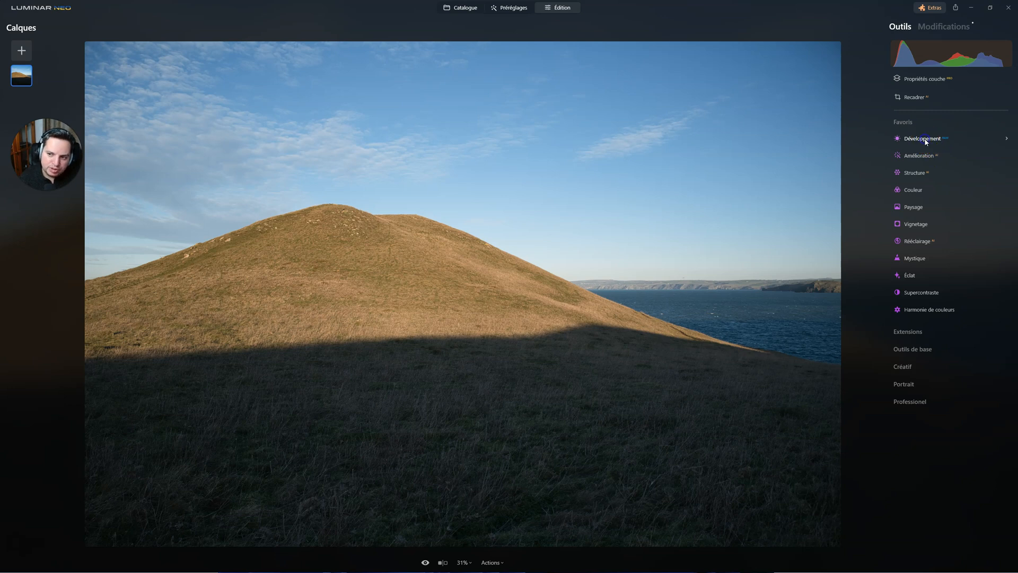
{"action": "left_click", "coordinate": [927, 140]}
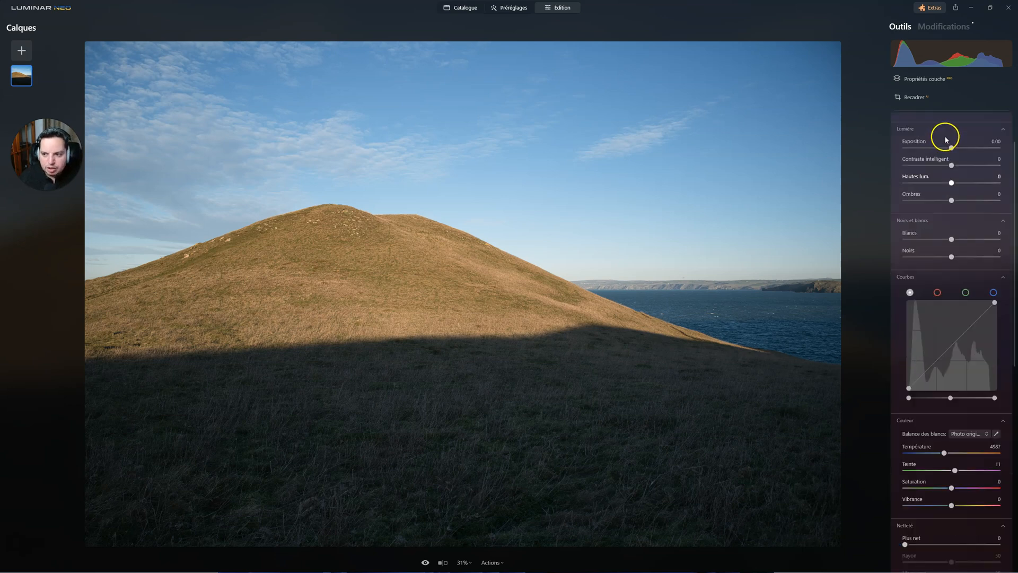
{"action": "left_click", "coordinate": [958, 168]}
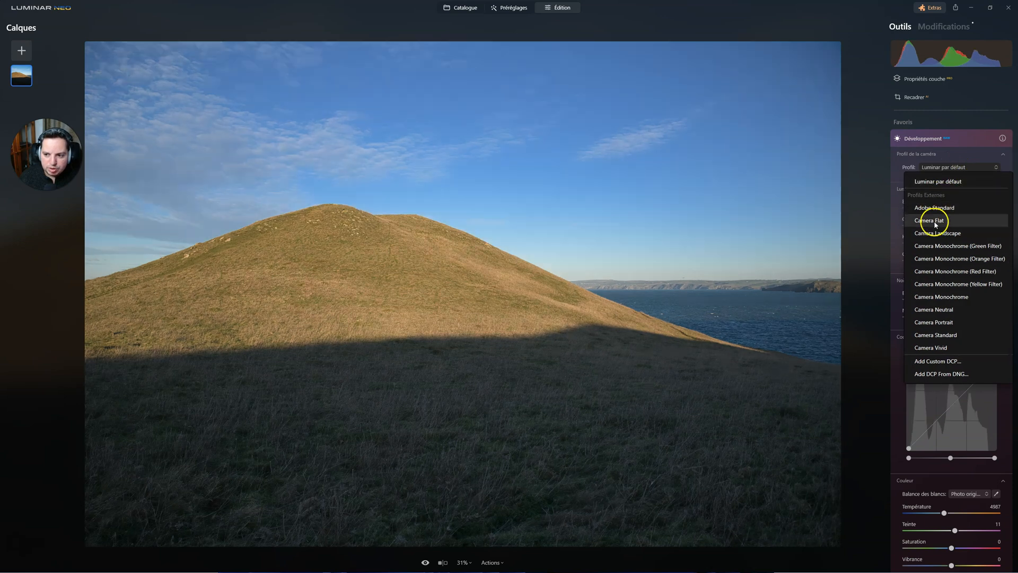
{"action": "left_click", "coordinate": [933, 220]}
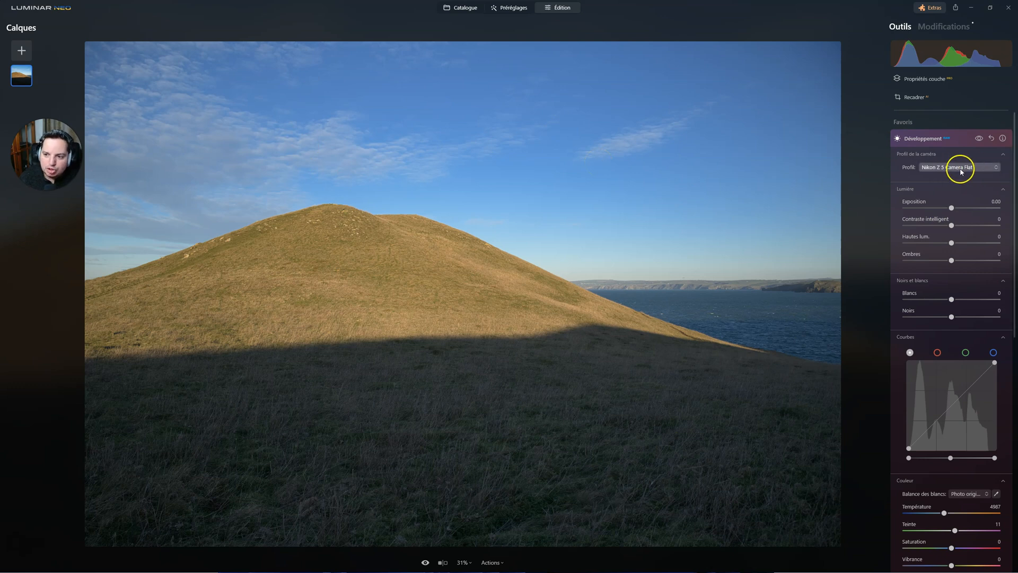
Step: Enable Corrections de distorsion automatiques in the Optique section of Développement
{"action": "scroll", "coordinate": [983, 249], "scroll_direction": "down", "scroll_amount": 5}
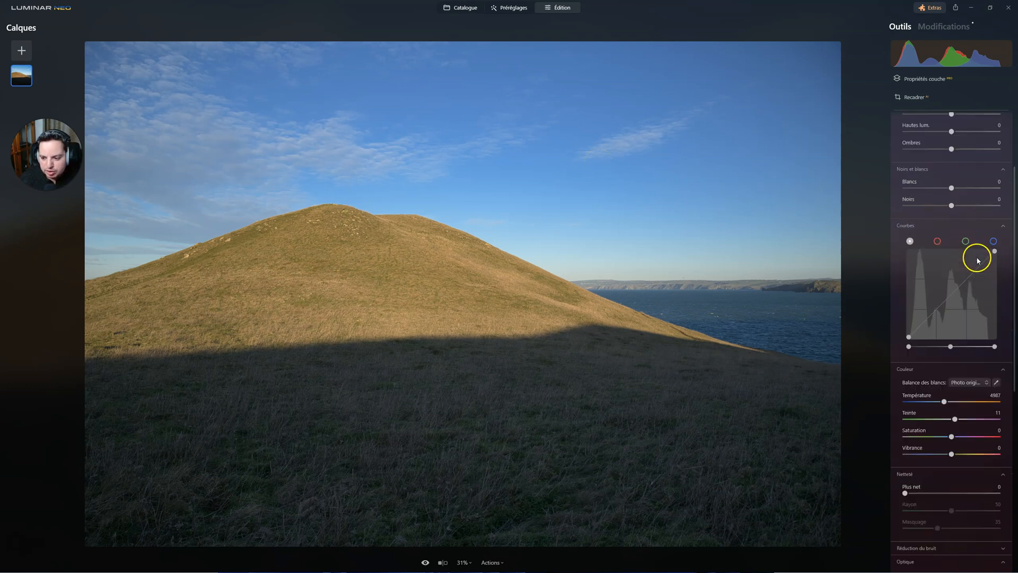
{"action": "scroll", "coordinate": [977, 261], "scroll_direction": "down", "scroll_amount": 5}
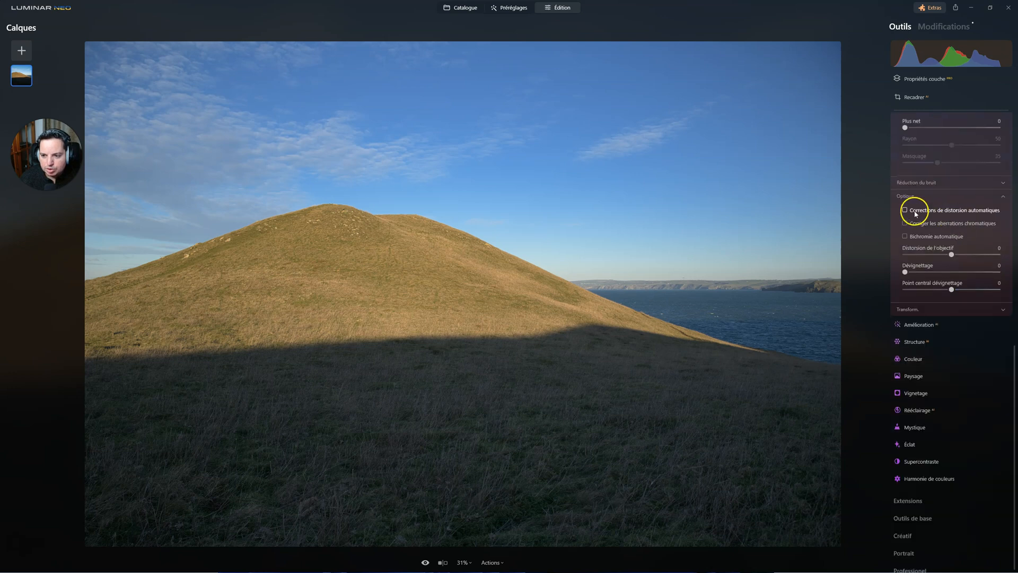
{"action": "left_click", "coordinate": [906, 210]}
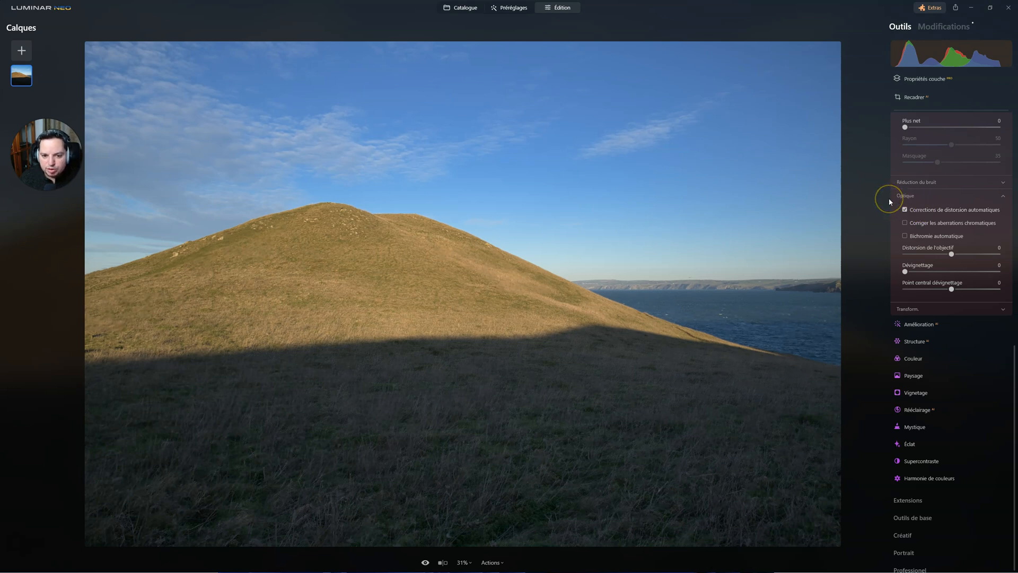
Step: Set the white balance by sampling a neutral colour from the clouds above the hill
{"action": "scroll", "coordinate": [889, 201], "scroll_direction": "up", "scroll_amount": 4}
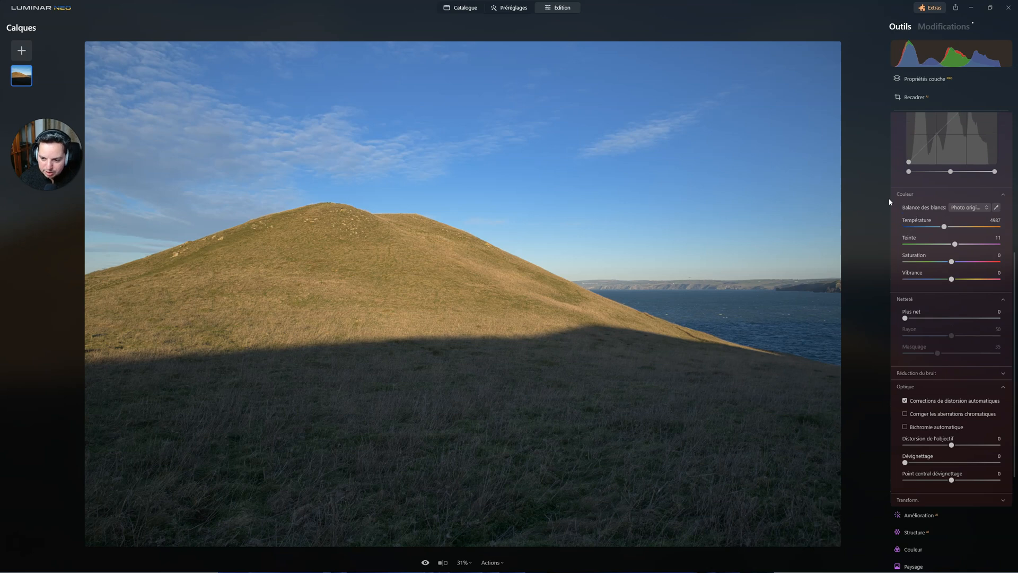
{"action": "left_click", "coordinate": [997, 208]}
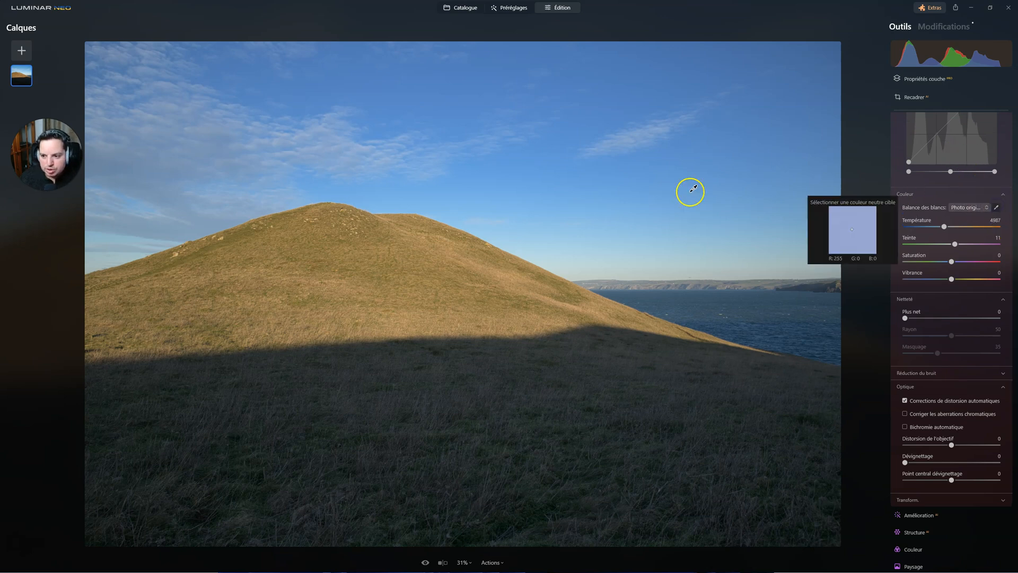
{"action": "left_click", "coordinate": [248, 128]}
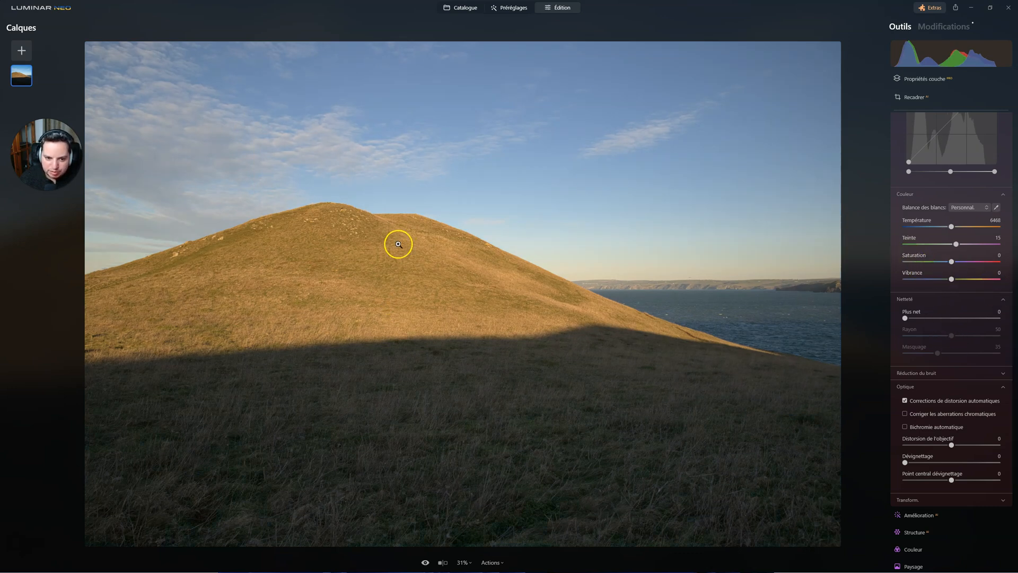
Step: Sharpen the photo with Plus net at 35 and Masquage at 25, judging the hill at 100% before returning to the full view
{"action": "left_click", "coordinate": [398, 243]}
{"action": "left_click_drag", "start_coordinate": [398, 244], "coordinate": [493, 201]}
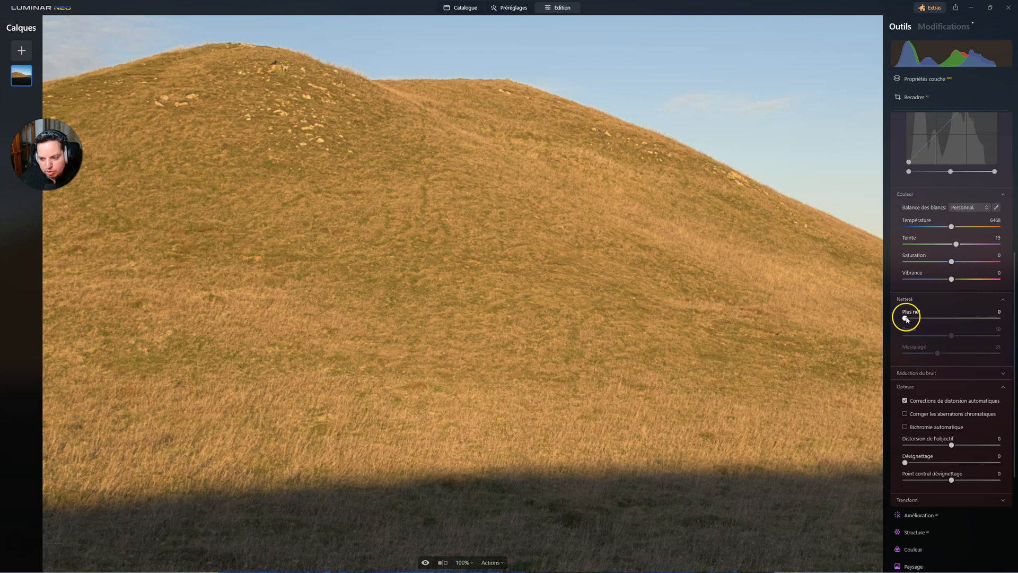
{"action": "left_click_drag", "start_coordinate": [906, 318], "coordinate": [970, 323]}
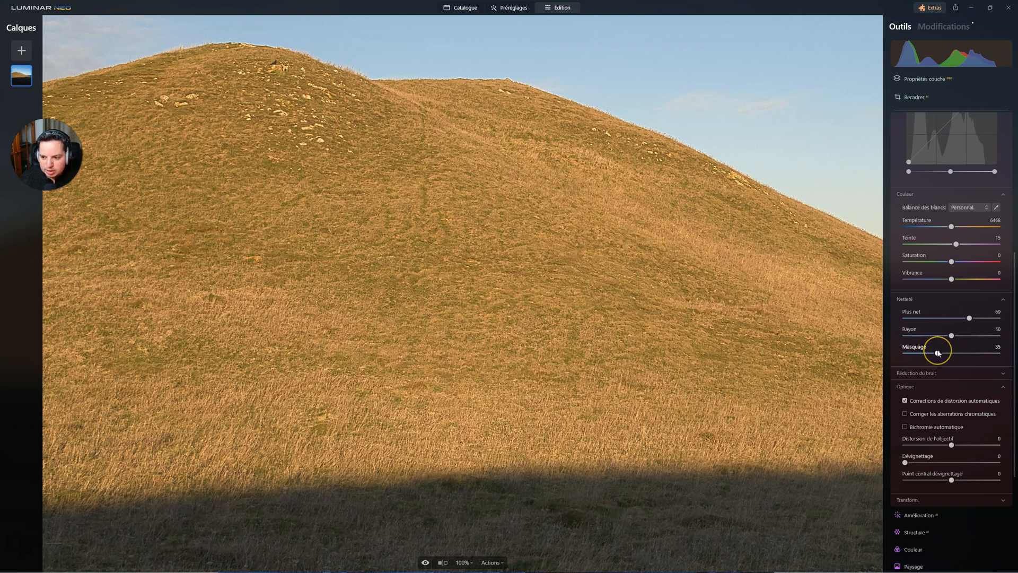
{"action": "mouse_move", "coordinate": [940, 351]}
{"action": "left_mouse_down"}
{"action": "mouse_move", "coordinate": [974, 346]}
{"action": "mouse_move", "coordinate": [926, 351]}
{"action": "mouse_move", "coordinate": [966, 352]}
{"action": "mouse_move", "coordinate": [941, 353]}
{"action": "mouse_move", "coordinate": [950, 352]}
{"action": "left_mouse_up"}
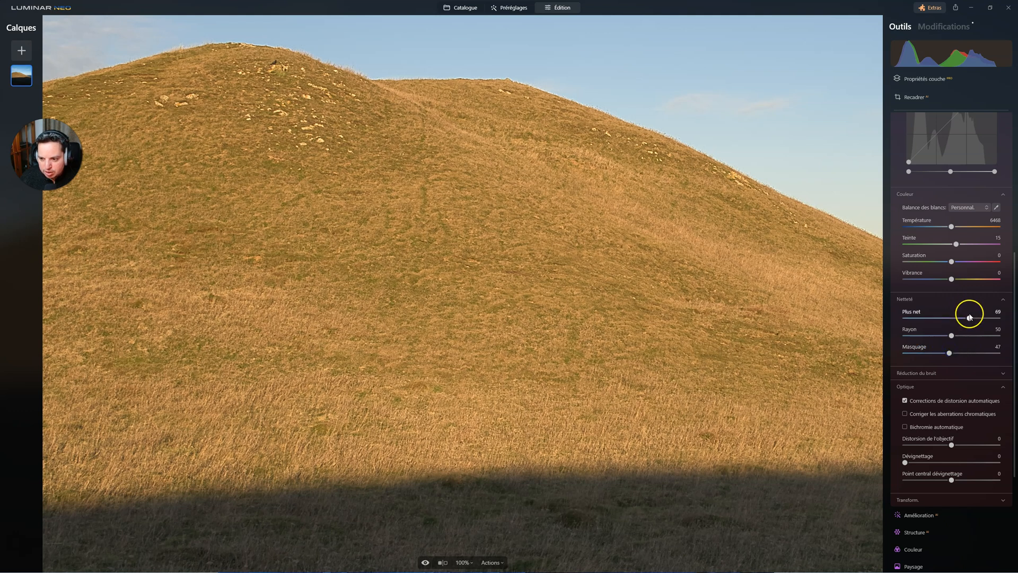
{"action": "left_click_drag", "start_coordinate": [966, 319], "coordinate": [1016, 346]}
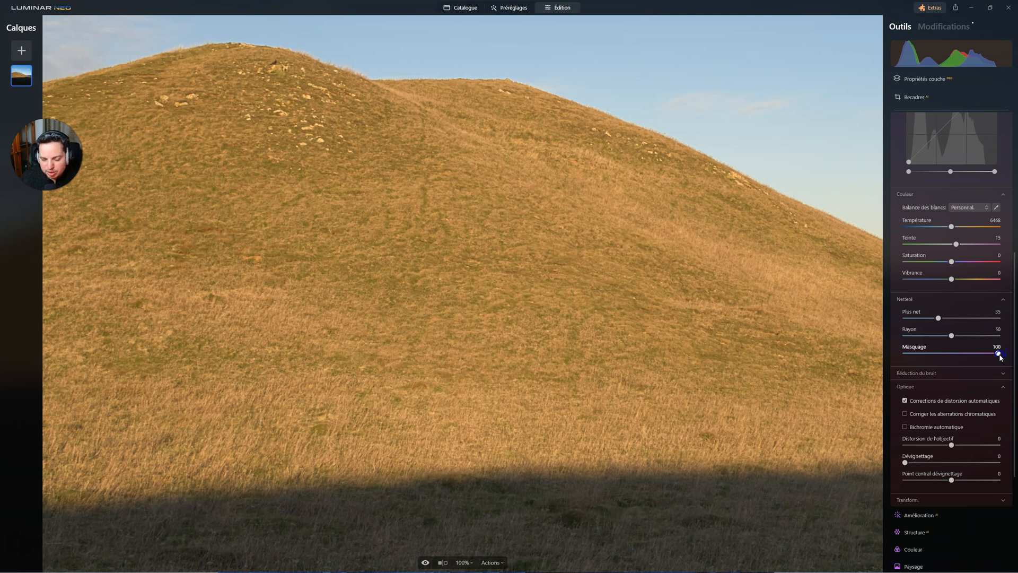
{"action": "left_click_drag", "start_coordinate": [1000, 357], "coordinate": [926, 352]}
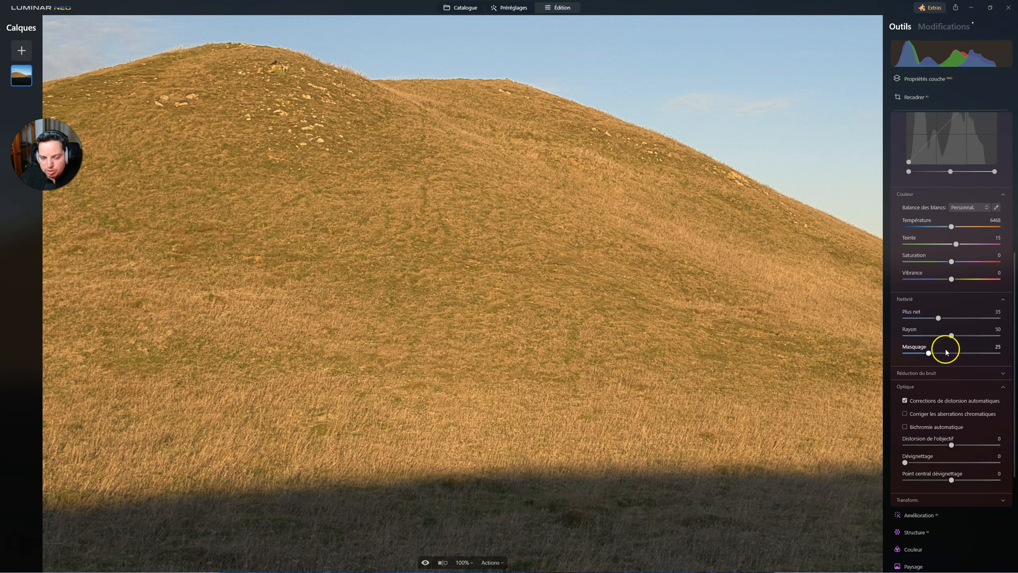
{"action": "left_click", "coordinate": [618, 302]}
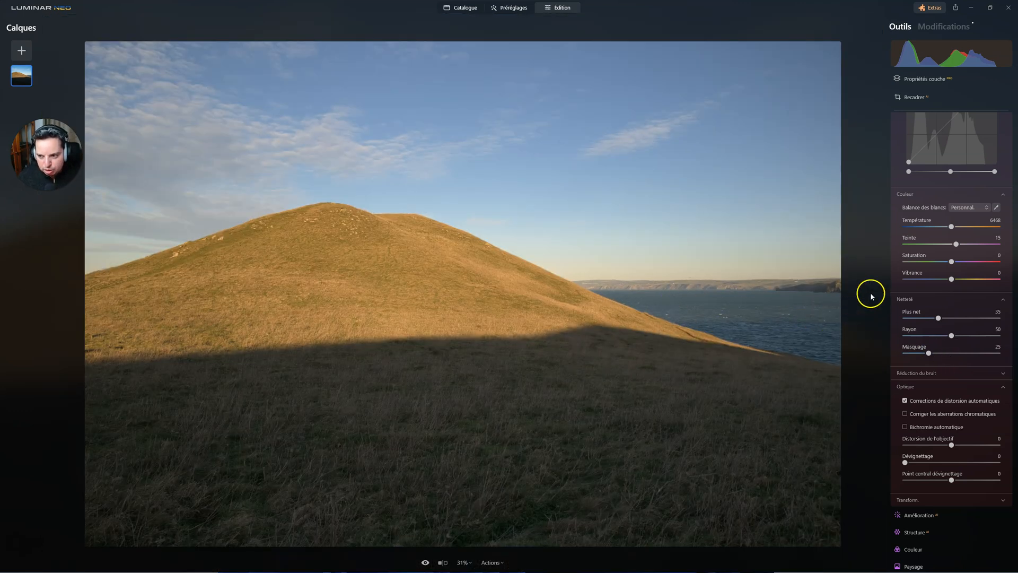
Step: Lower Hautes lum. to -44 and raise Ombres to 35 in the Lumière section
{"action": "scroll", "coordinate": [908, 264], "scroll_direction": "up", "scroll_amount": 5}
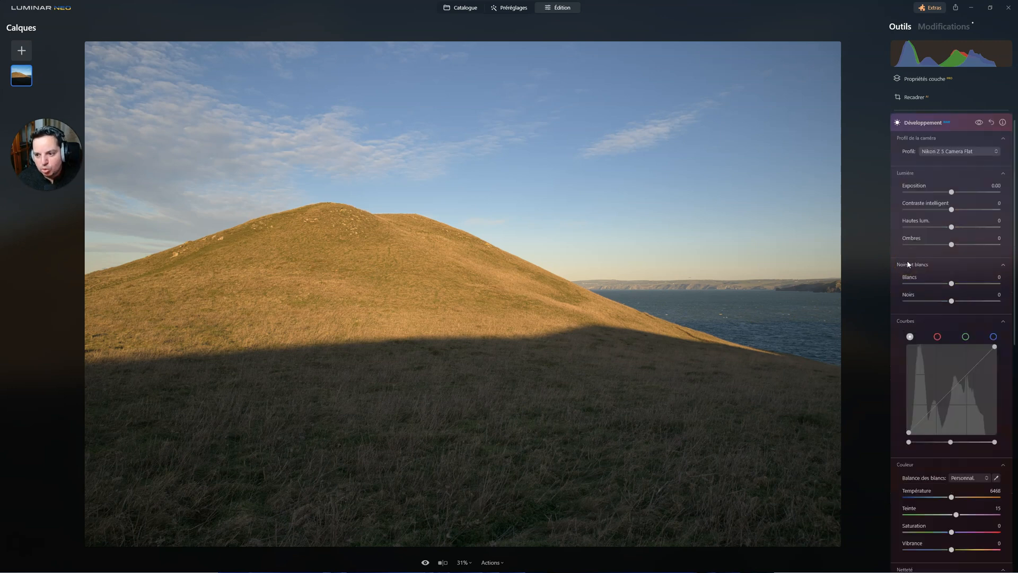
{"action": "scroll", "coordinate": [908, 264], "scroll_direction": "up", "scroll_amount": 1}
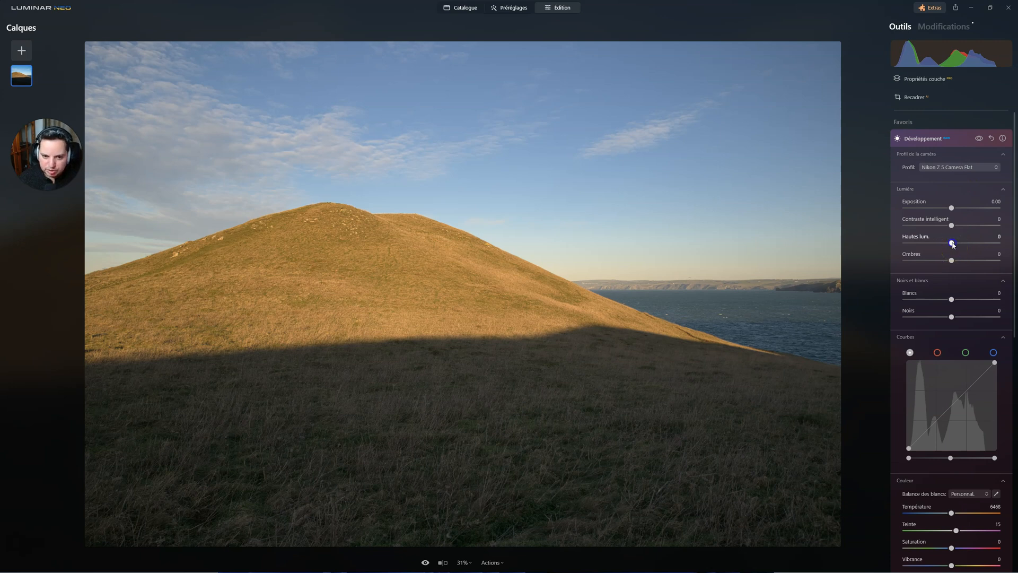
{"action": "mouse_move", "coordinate": [945, 244]}
{"action": "left_mouse_down"}
{"action": "mouse_move", "coordinate": [914, 242]}
{"action": "mouse_move", "coordinate": [948, 243]}
{"action": "mouse_move", "coordinate": [931, 243]}
{"action": "left_mouse_up"}
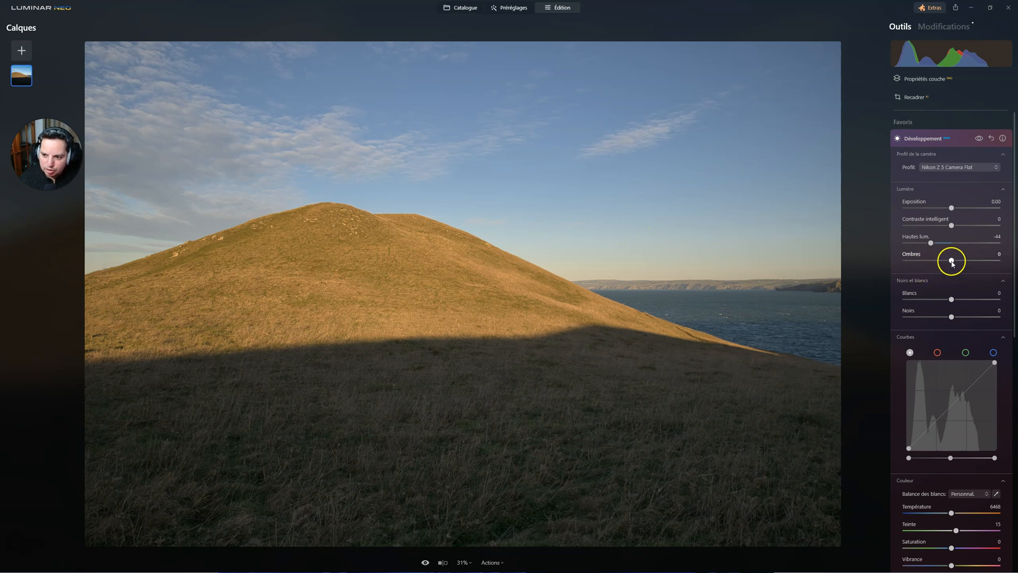
{"action": "left_click", "coordinate": [953, 261]}
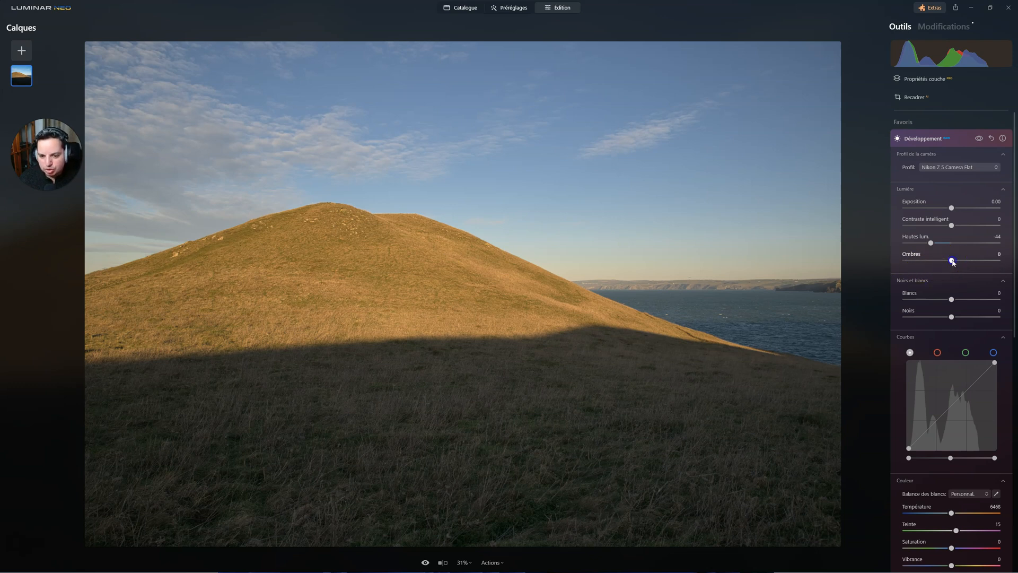
{"action": "left_click_drag", "start_coordinate": [966, 261], "coordinate": [969, 256]}
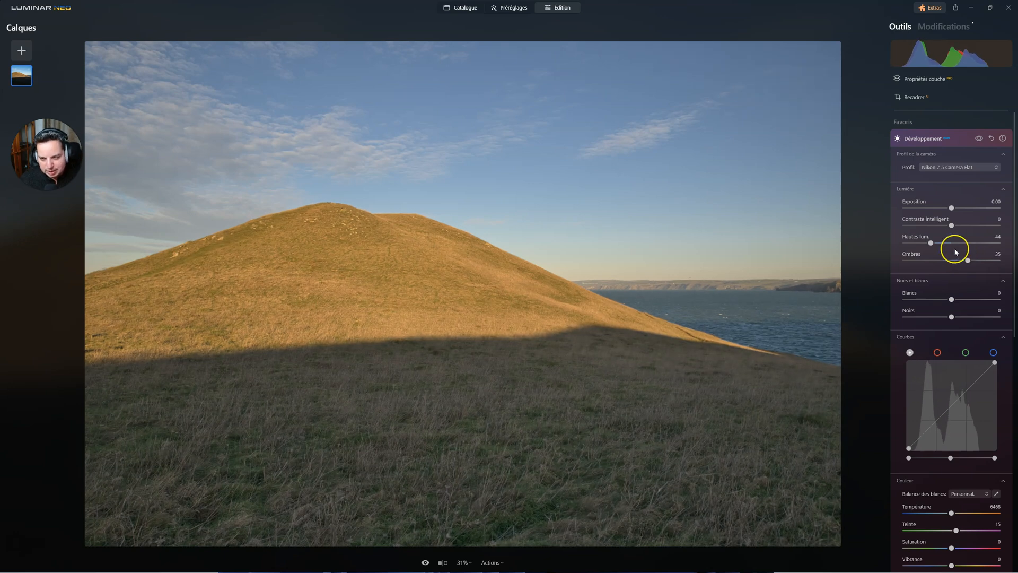
{"action": "left_click", "coordinate": [940, 300]}
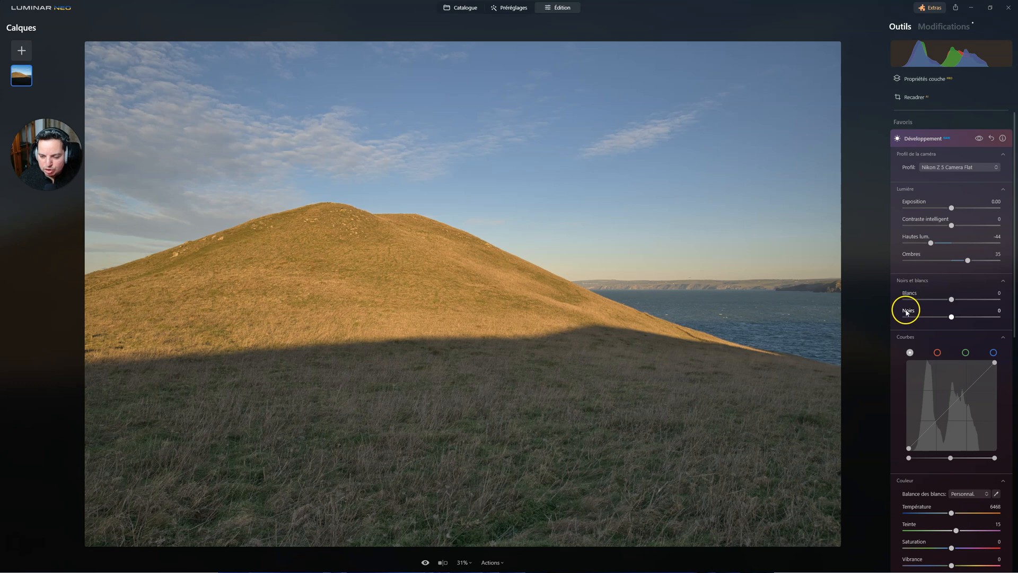
Step: On the master curve, move the black and white points slightly inward and shift the midtone point to darken the midtones
{"action": "scroll", "coordinate": [907, 313], "scroll_direction": "down", "scroll_amount": 3}
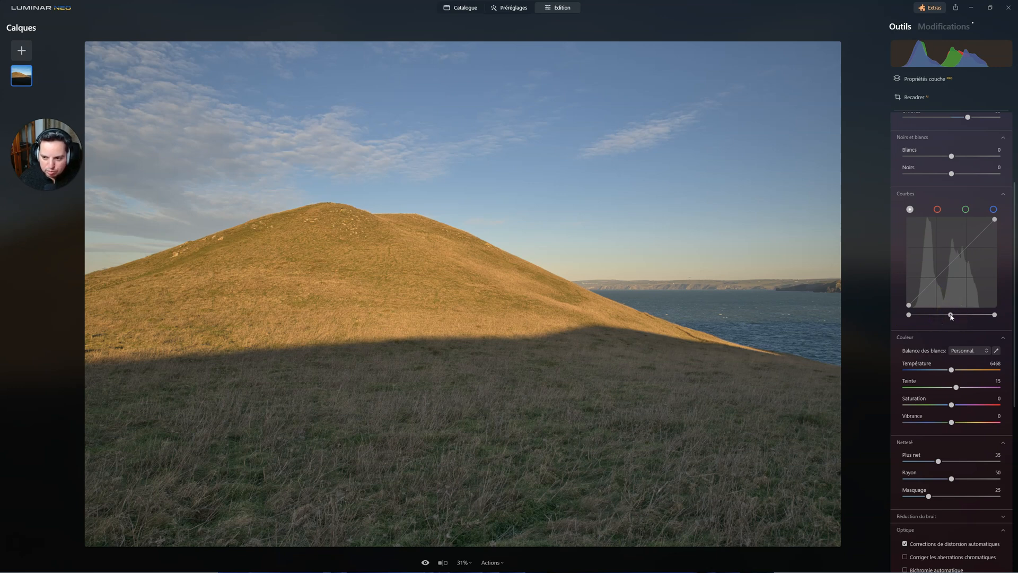
{"action": "left_click_drag", "start_coordinate": [909, 318], "coordinate": [911, 317]}
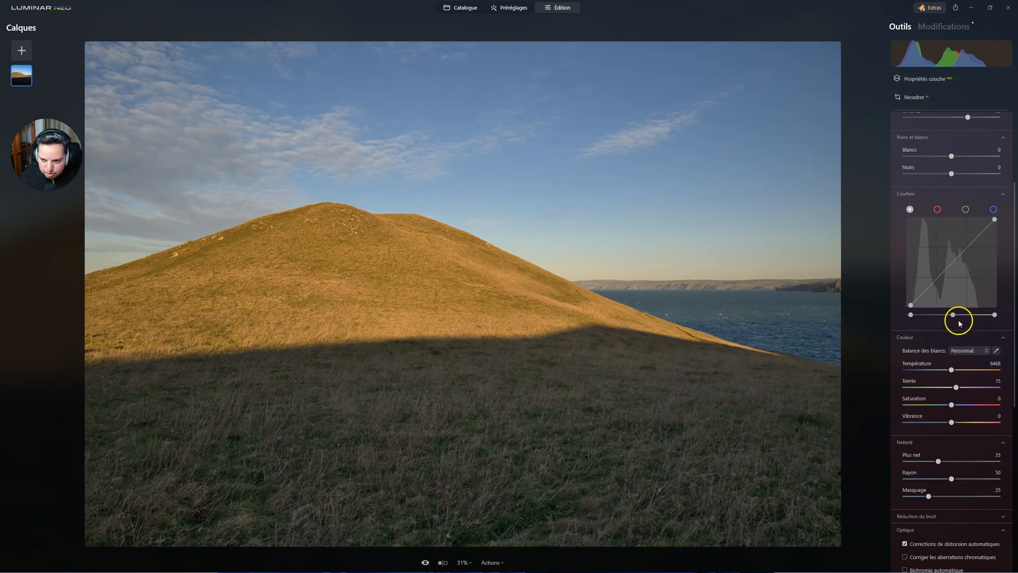
{"action": "left_click_drag", "start_coordinate": [994, 316], "coordinate": [988, 315]}
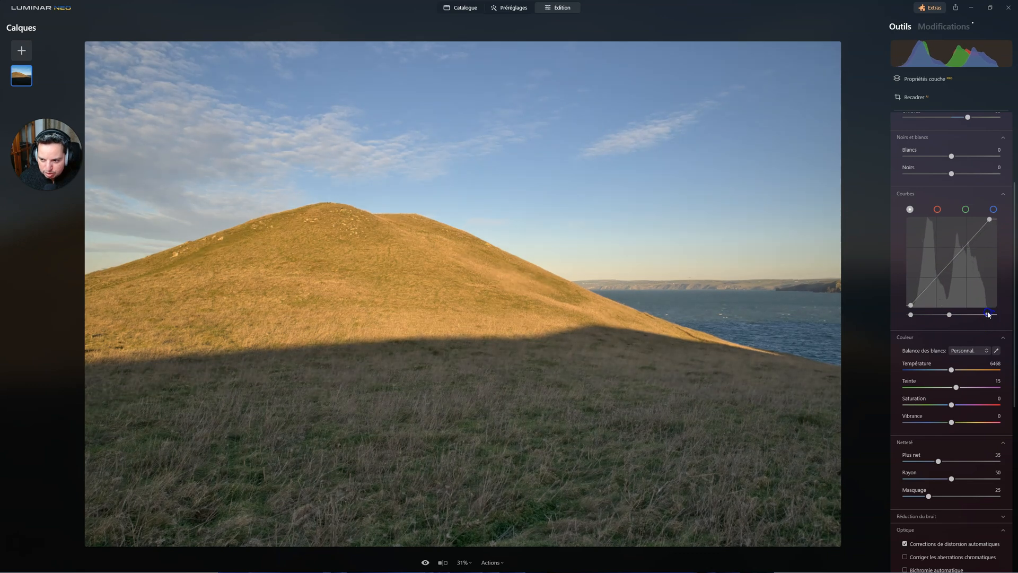
{"action": "left_click", "coordinate": [987, 307]}
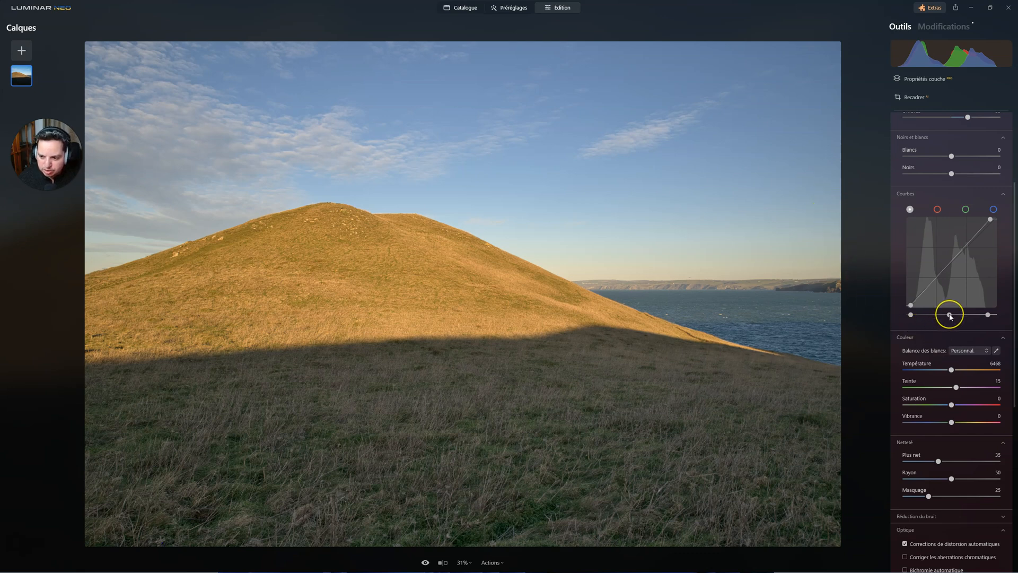
{"action": "left_click_drag", "start_coordinate": [951, 317], "coordinate": [957, 318]}
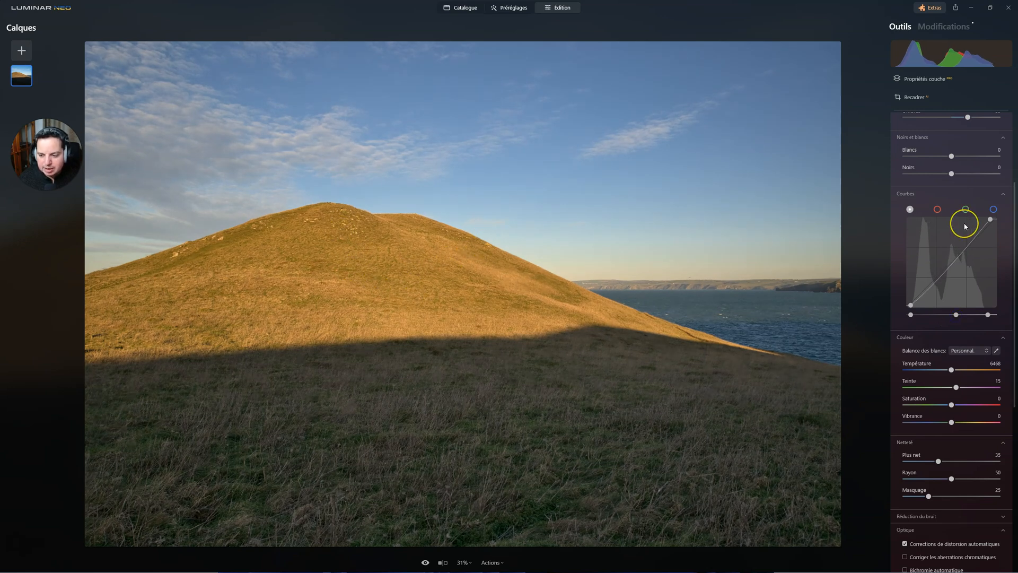
Step: Compare the photo with and without the Développement adjustments, leaving them switched on
{"action": "scroll", "coordinate": [971, 222], "scroll_direction": "up", "scroll_amount": 3}
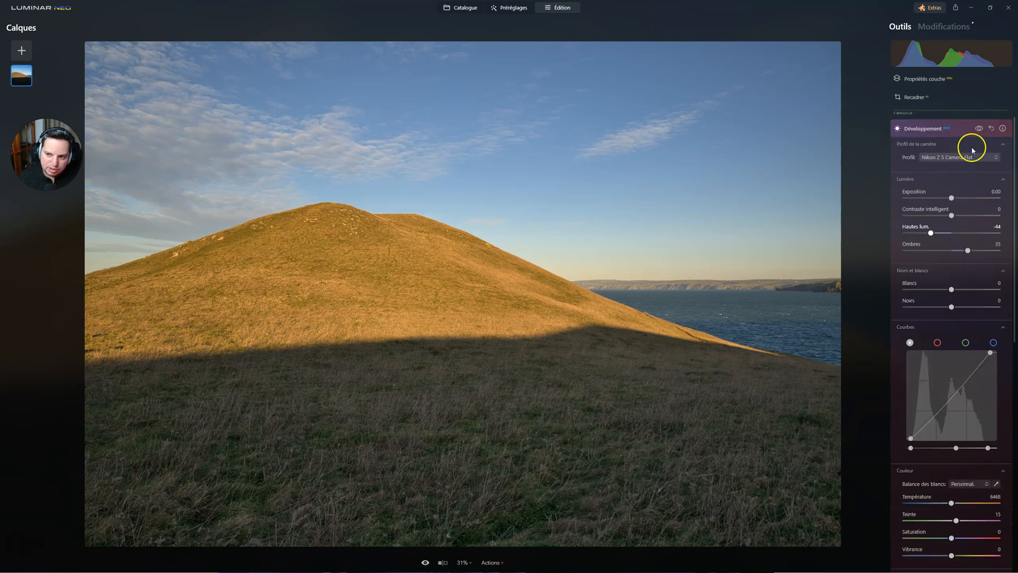
{"action": "left_click", "coordinate": [980, 139]}
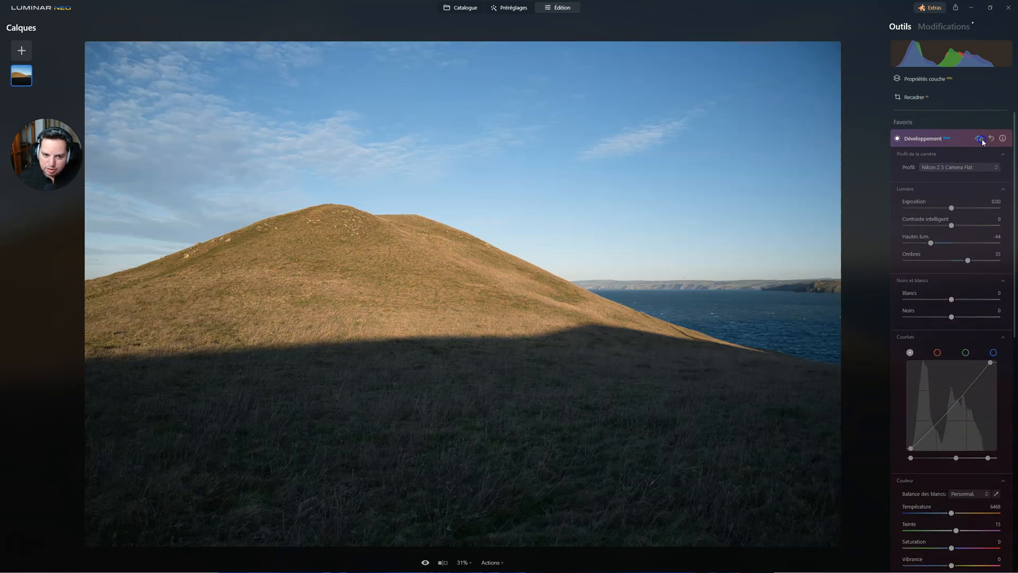
{"action": "left_click", "coordinate": [980, 139]}
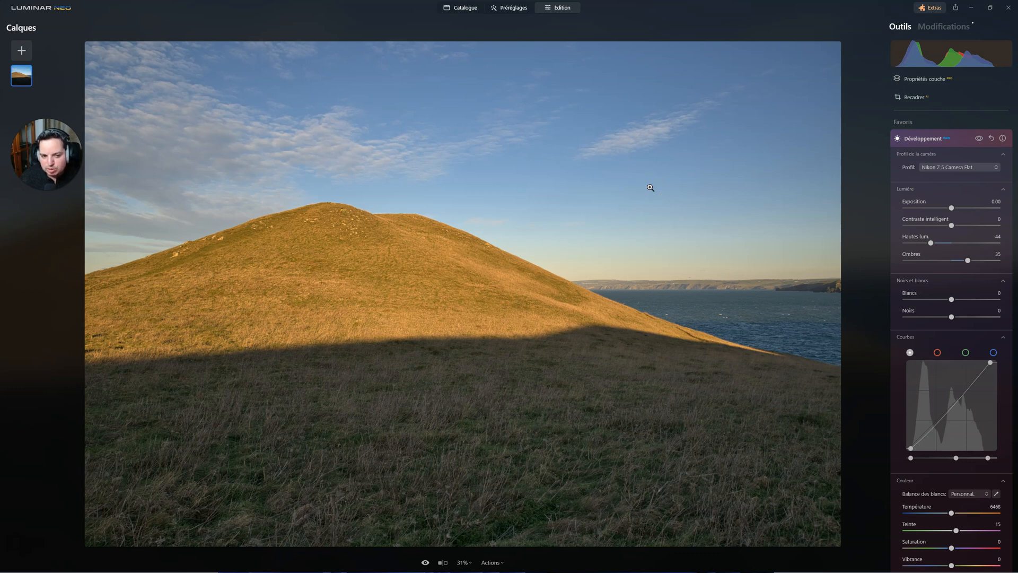
Step: Cool the white balance slightly to a Température of 6186 and collapse the Développement tool
{"action": "left_click", "coordinate": [952, 512]}
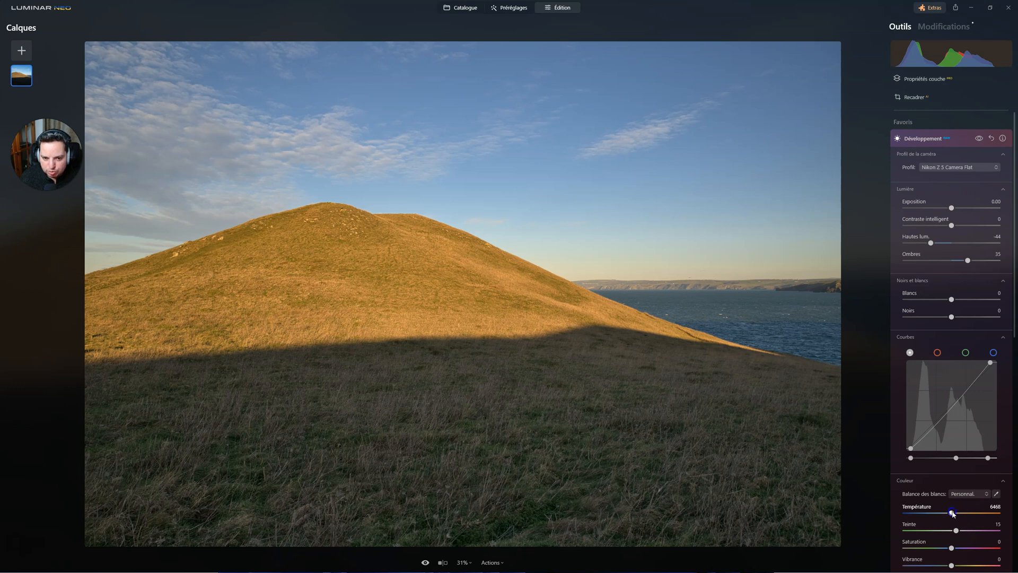
{"action": "left_click_drag", "start_coordinate": [951, 514], "coordinate": [952, 514]}
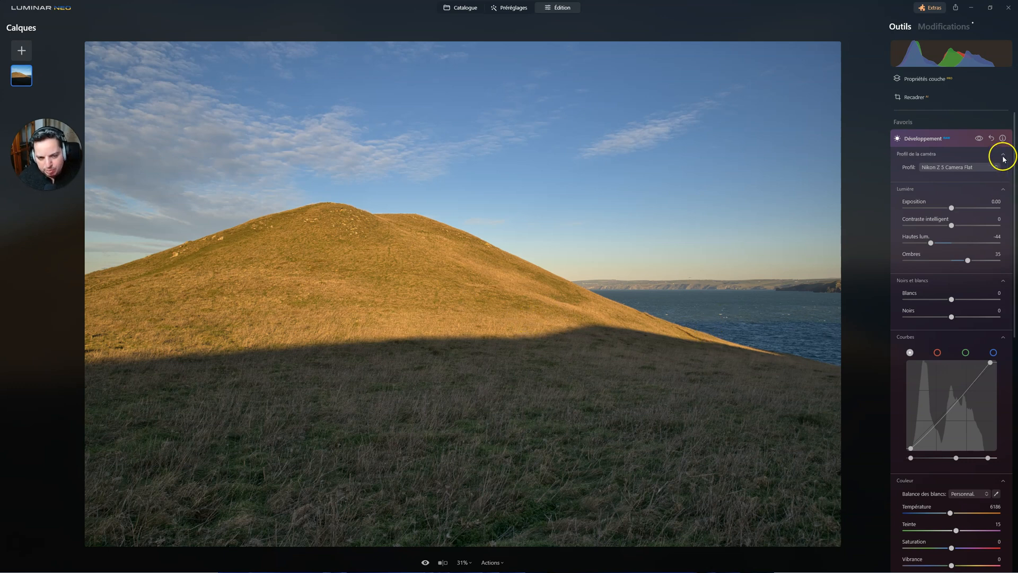
{"action": "left_click", "coordinate": [932, 141]}
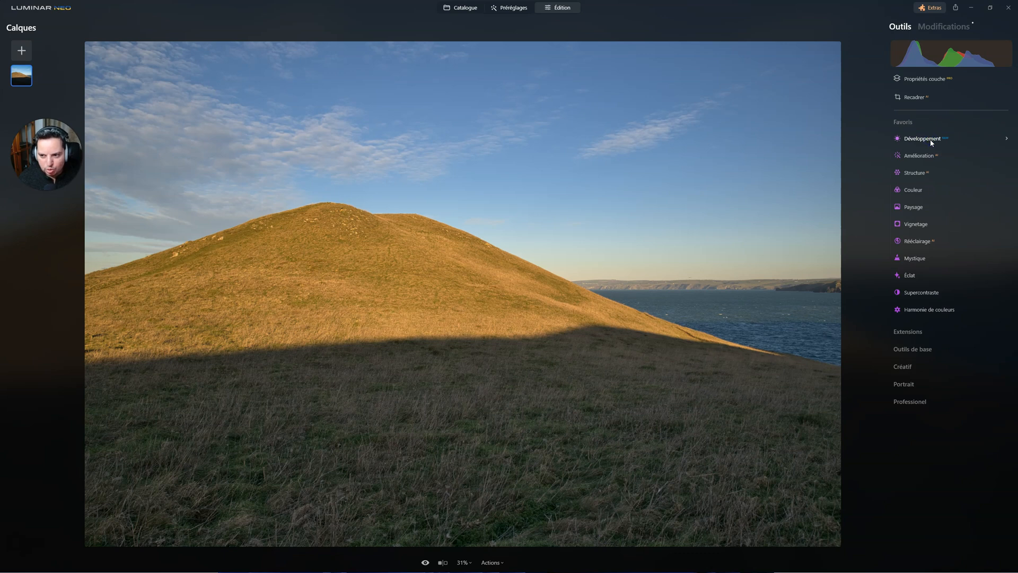
Step: Review the applied Développement edits in Modifications, including the Courbes section, and check how they relate to the Outils list
{"action": "left_click", "coordinate": [947, 28]}
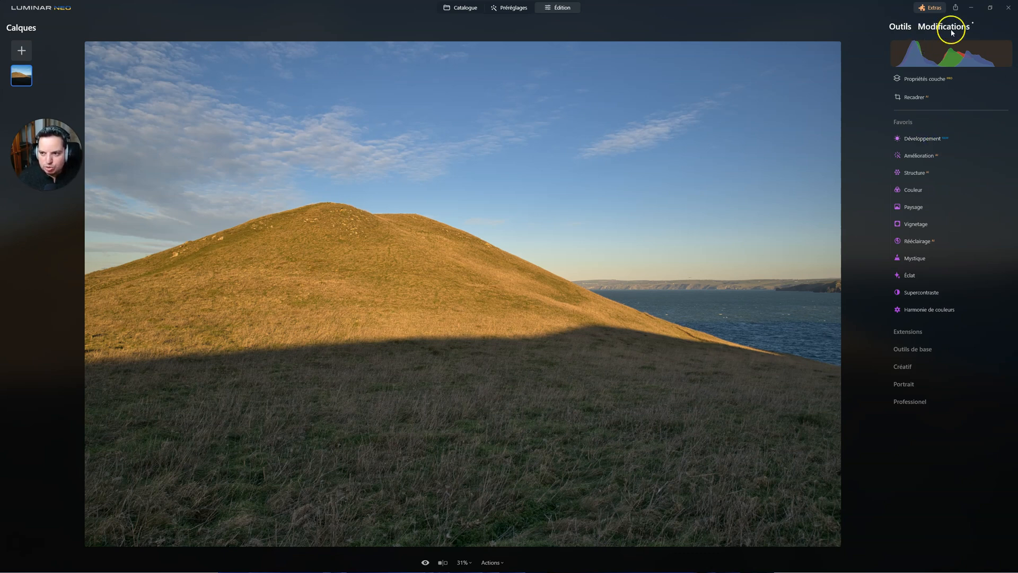
{"action": "left_click", "coordinate": [924, 136]}
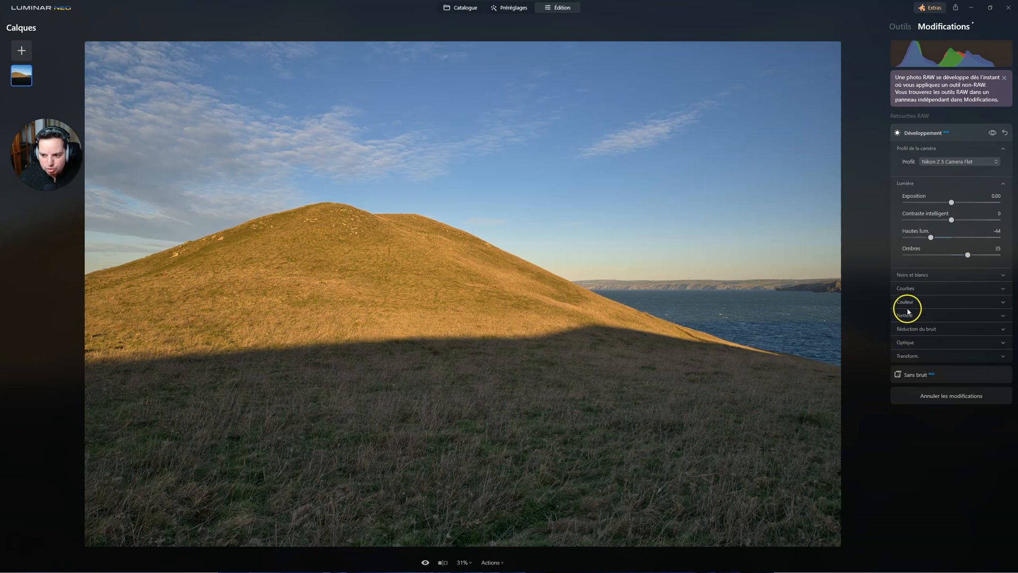
{"action": "left_click", "coordinate": [905, 288]}
{"action": "left_click", "coordinate": [905, 288]}
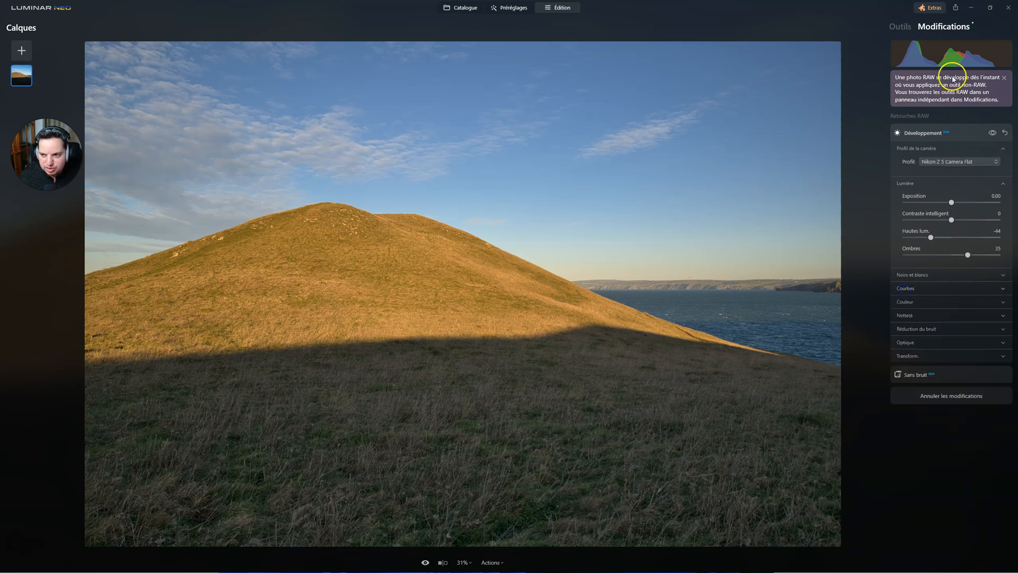
{"action": "left_click", "coordinate": [900, 27]}
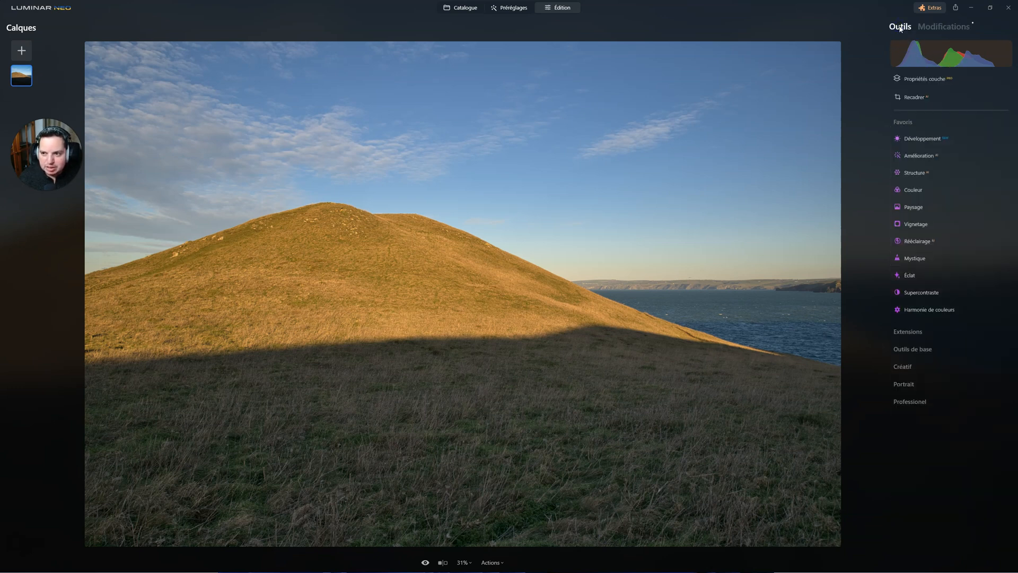
{"action": "left_click", "coordinate": [944, 27]}
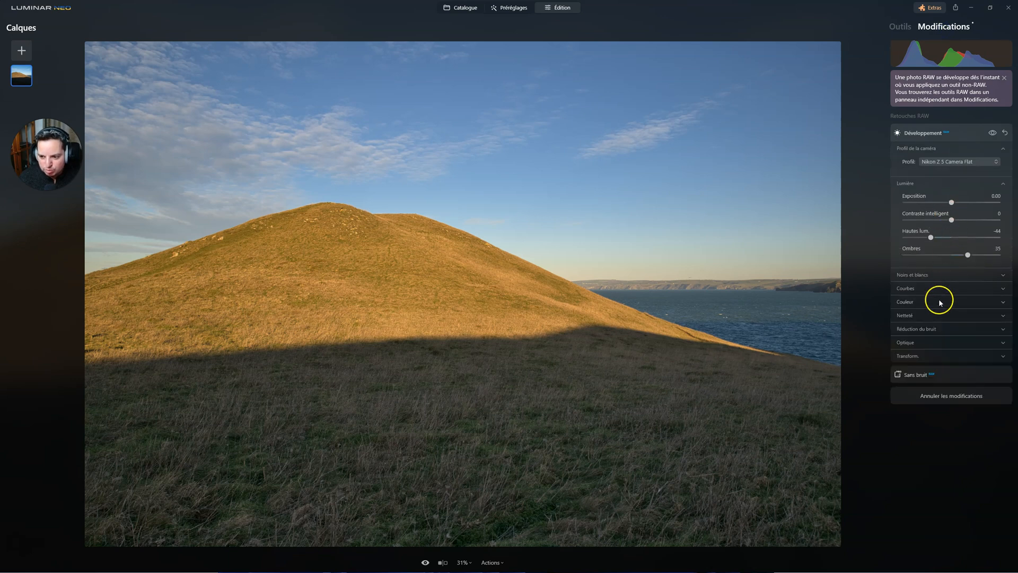
{"action": "left_click", "coordinate": [905, 289]}
{"action": "left_click", "coordinate": [905, 276]}
{"action": "left_click", "coordinate": [920, 276]}
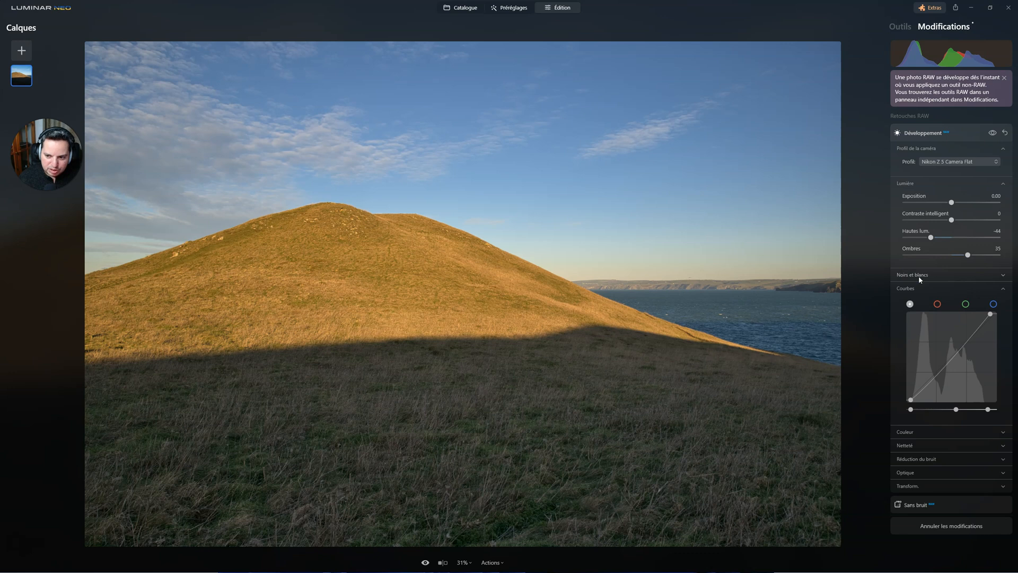
{"action": "left_click", "coordinate": [900, 289]}
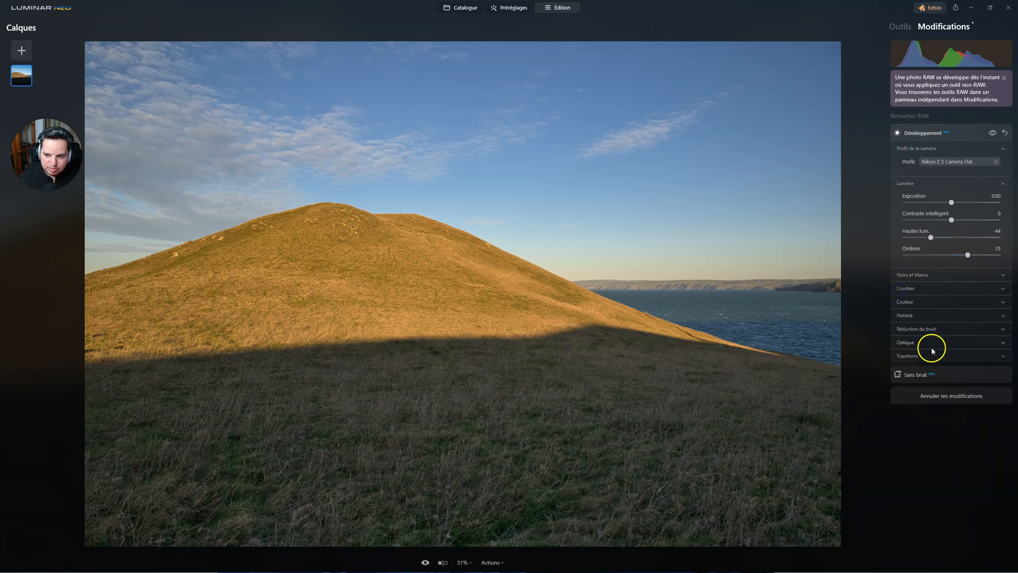
Step: Examine the Netteté and Réduction du bruit sections and the Sans bruit options, and return to the tools list
{"action": "left_click", "coordinate": [906, 315]}
{"action": "left_click", "coordinate": [905, 330]}
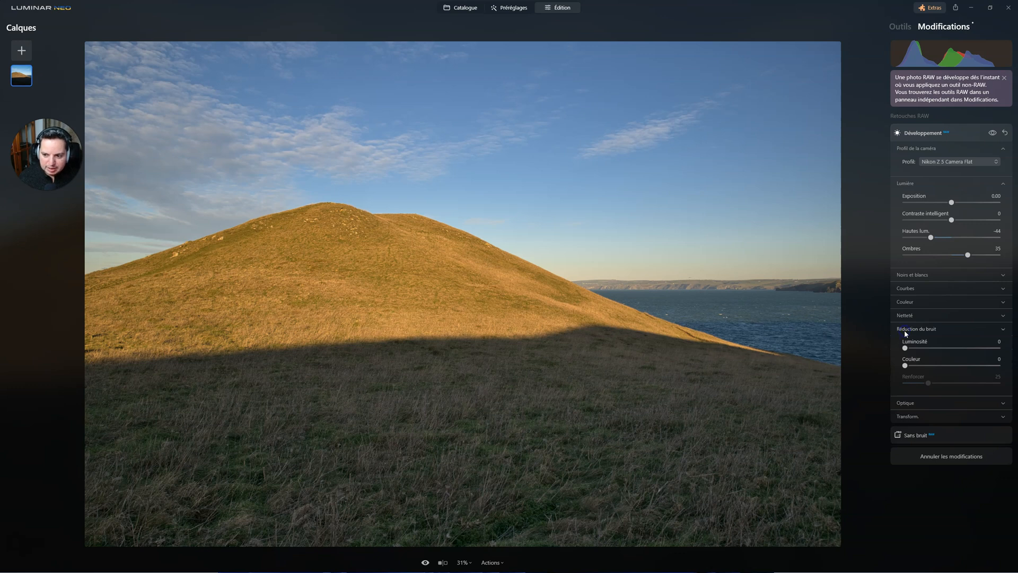
{"action": "left_click", "coordinate": [905, 329]}
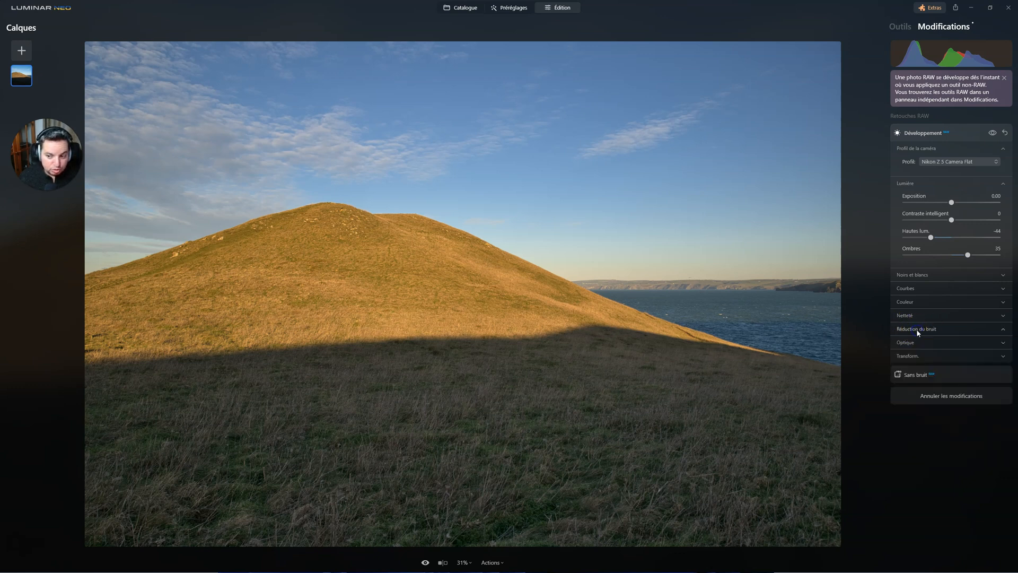
{"action": "left_click", "coordinate": [916, 330]}
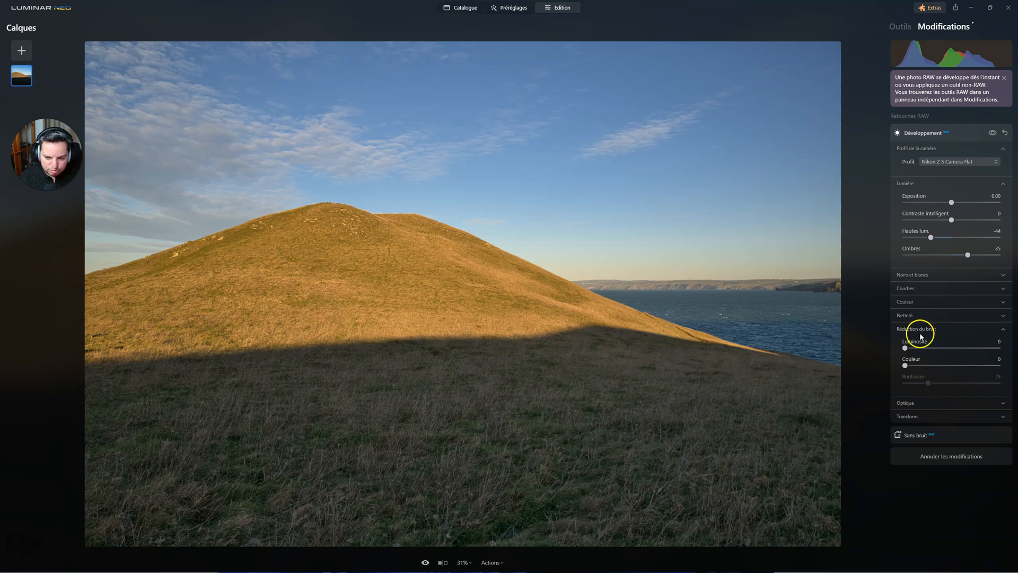
{"action": "left_click", "coordinate": [921, 330]}
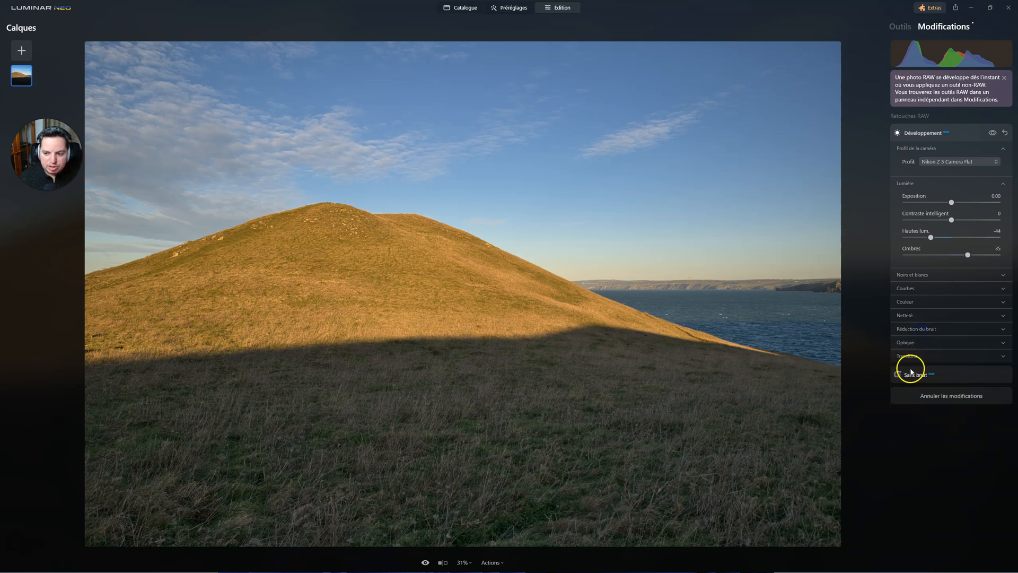
{"action": "left_click", "coordinate": [919, 375]}
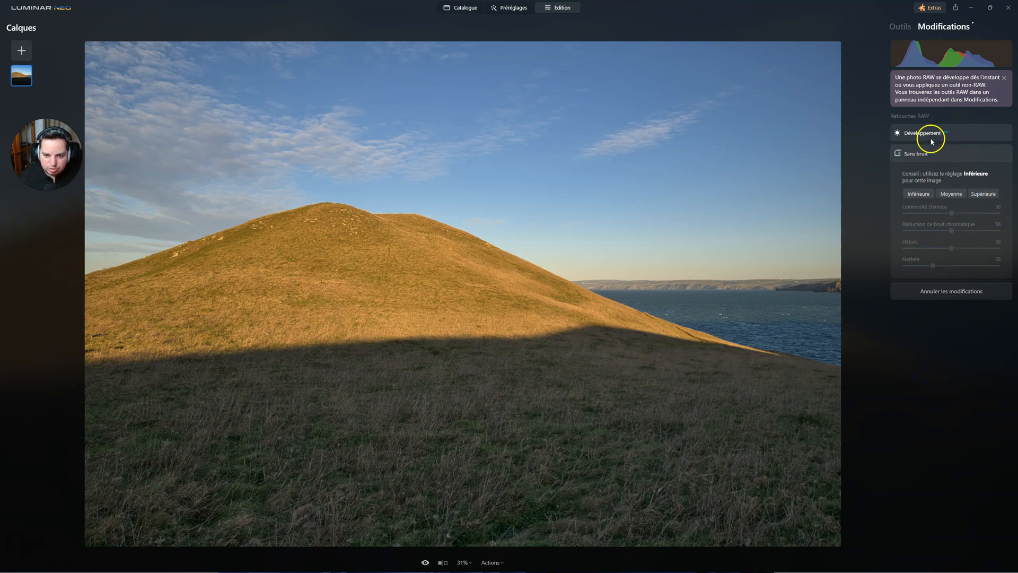
{"action": "left_click", "coordinate": [917, 134]}
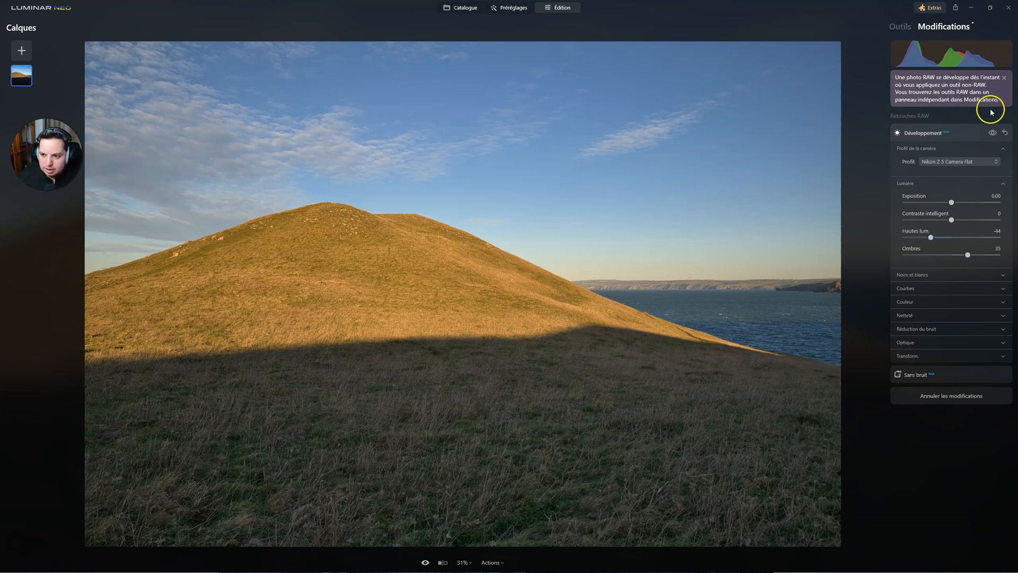
{"action": "left_click", "coordinate": [899, 30]}
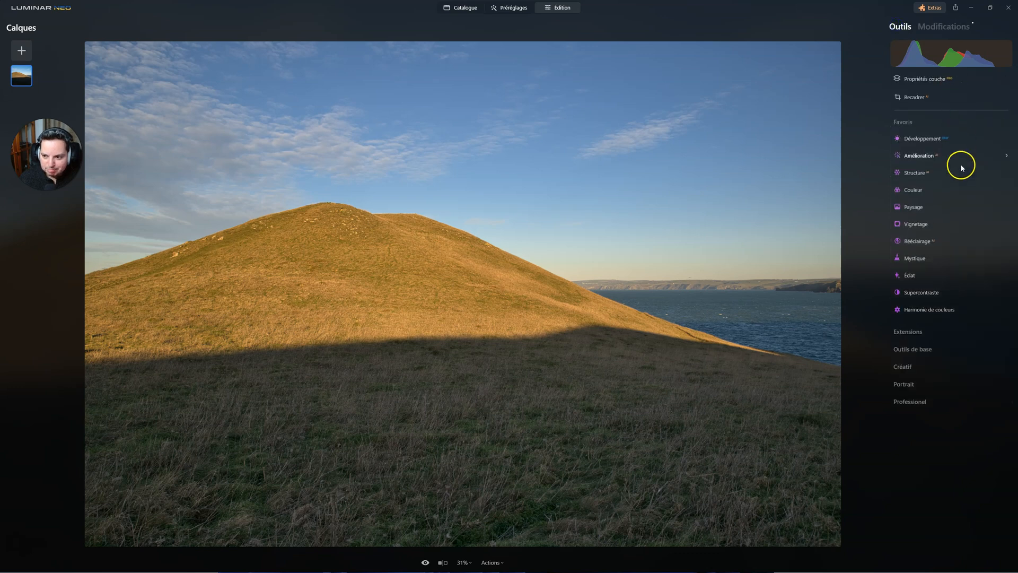
Step: In Amélioration, set Accent to 27 and Embellisseur de Ciel to 29, and collapse the tool
{"action": "left_click", "coordinate": [915, 156]}
{"action": "left_click_drag", "start_coordinate": [905, 199], "coordinate": [919, 216]}
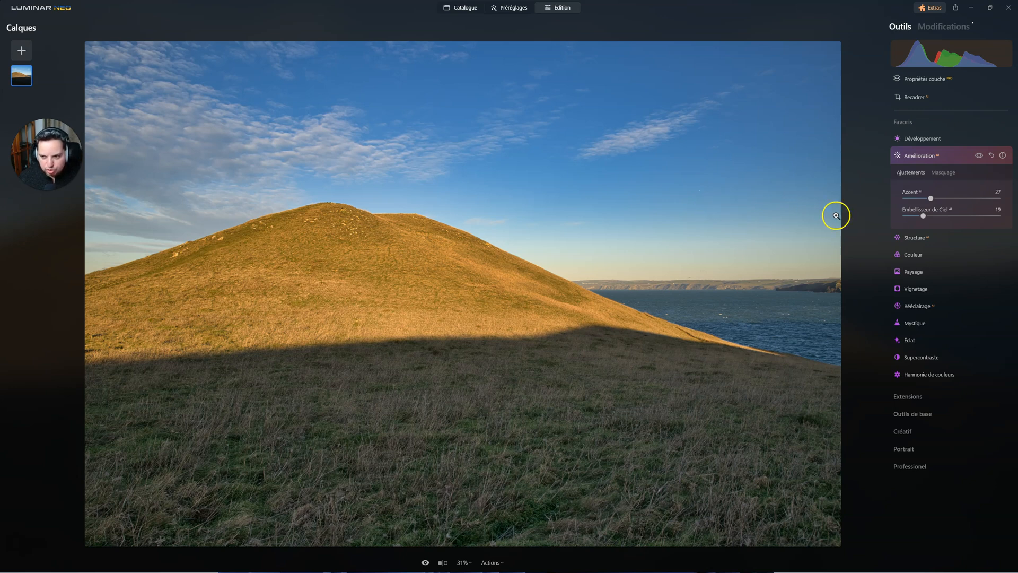
{"action": "mouse_move", "coordinate": [923, 216]}
{"action": "left_mouse_down"}
{"action": "mouse_move", "coordinate": [904, 215]}
{"action": "mouse_move", "coordinate": [942, 213]}
{"action": "mouse_move", "coordinate": [889, 210]}
{"action": "mouse_move", "coordinate": [931, 213]}
{"action": "left_mouse_up"}
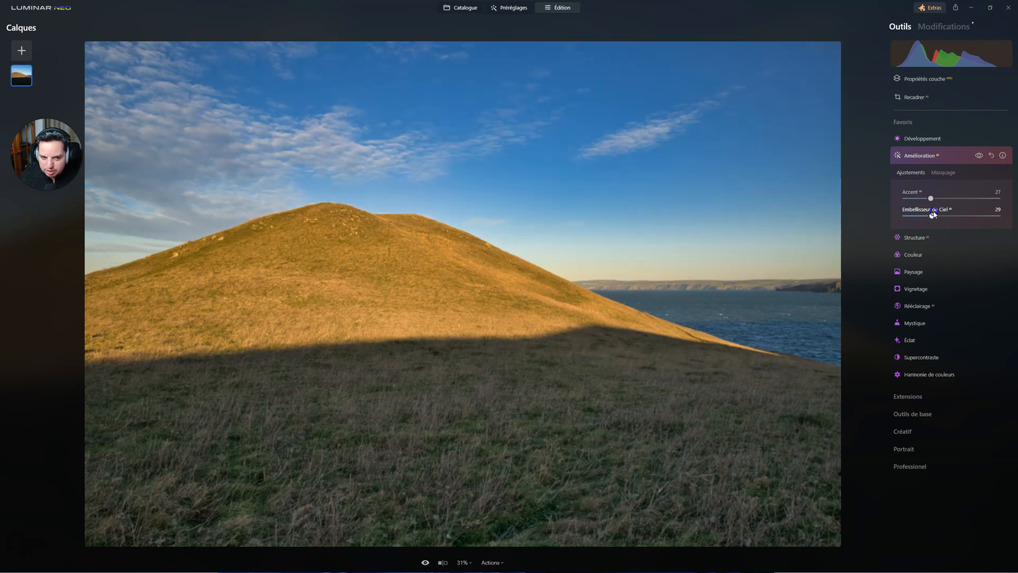
{"action": "left_click", "coordinate": [915, 159]}
Step: Set the Structure Quantité to 28, comparing the photo with and without the effect, and collapse the tool
{"action": "left_click", "coordinate": [916, 174]}
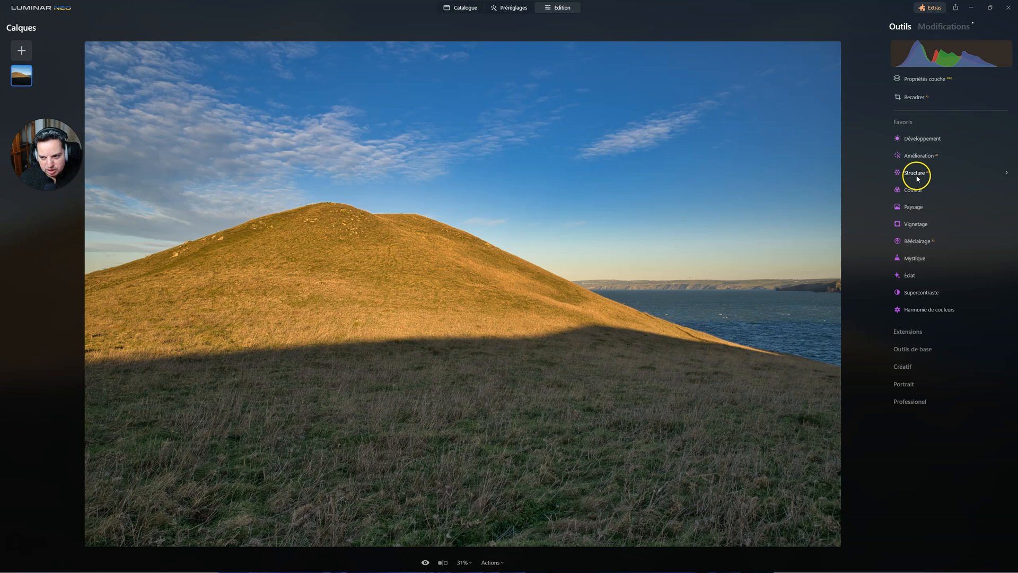
{"action": "left_click", "coordinate": [916, 174]}
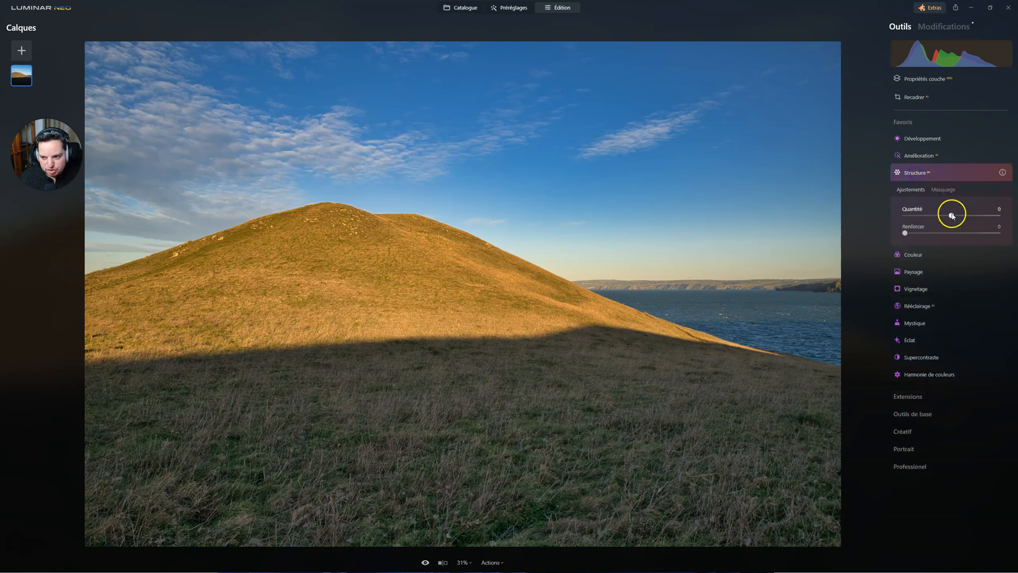
{"action": "left_click_drag", "start_coordinate": [953, 214], "coordinate": [970, 213]}
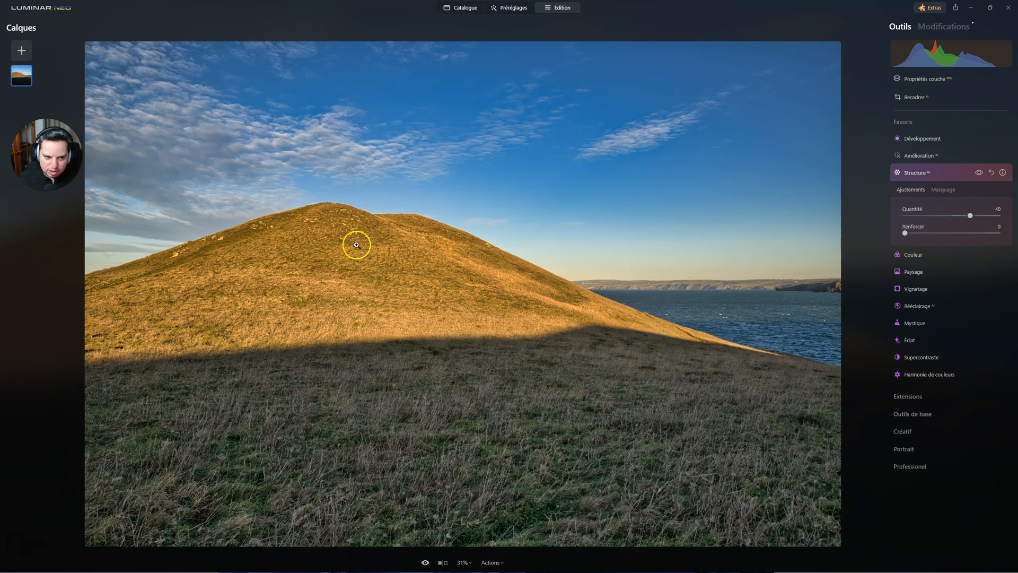
{"action": "left_click", "coordinate": [978, 172]}
{"action": "left_click", "coordinate": [979, 173]}
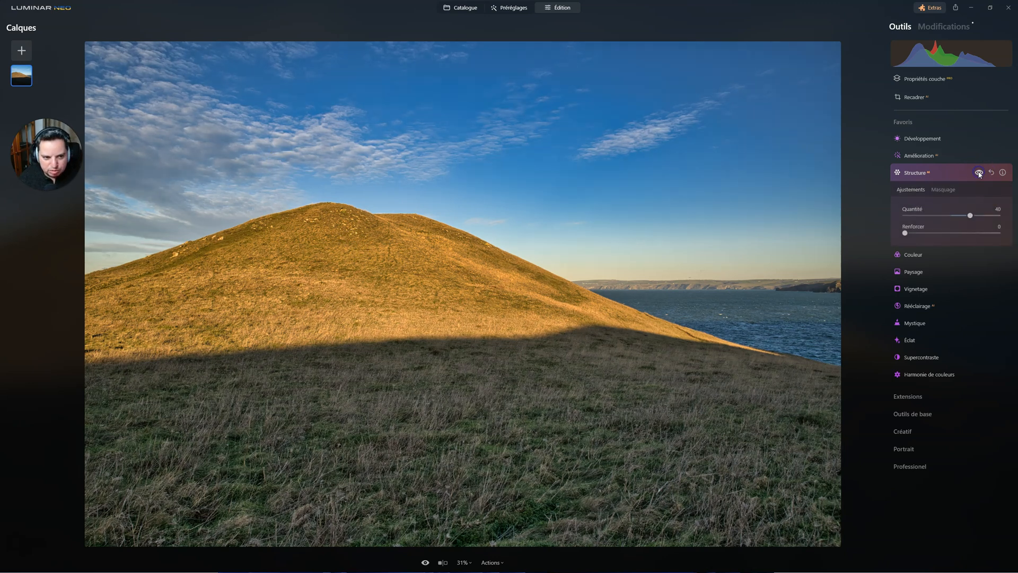
{"action": "left_click", "coordinate": [979, 172]}
{"action": "left_click", "coordinate": [978, 172]}
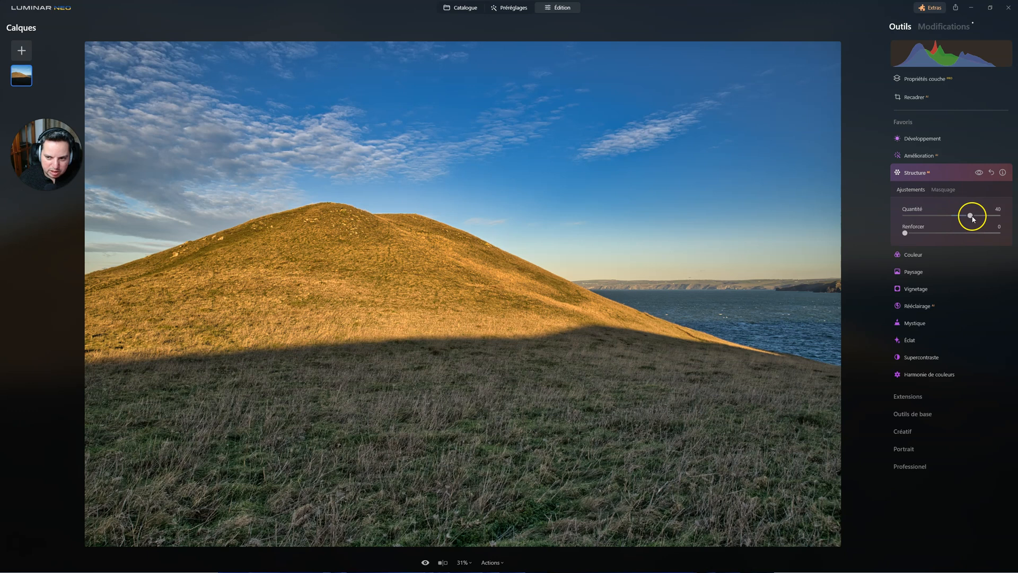
{"action": "left_click", "coordinate": [970, 216]}
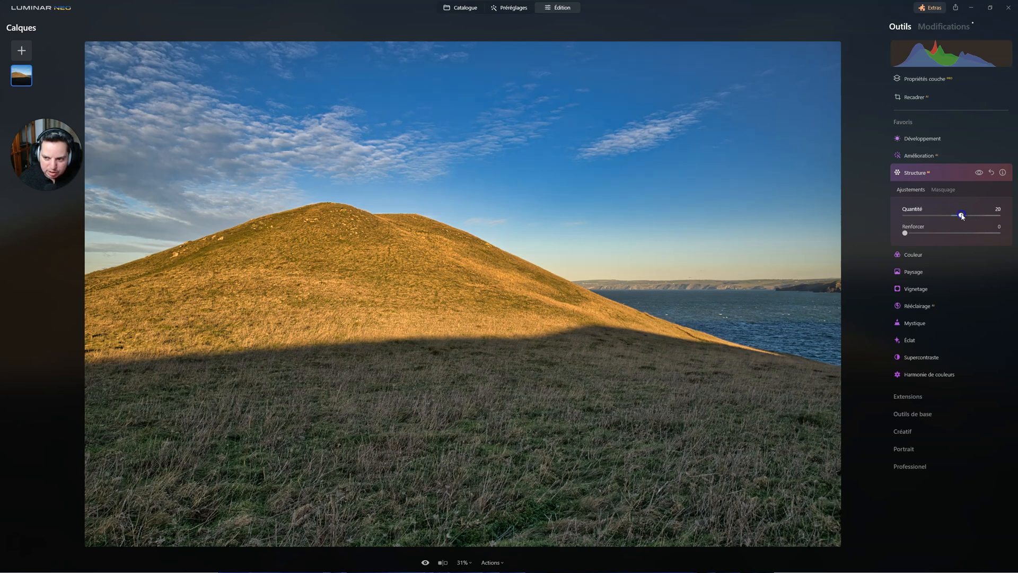
{"action": "left_click", "coordinate": [927, 177]}
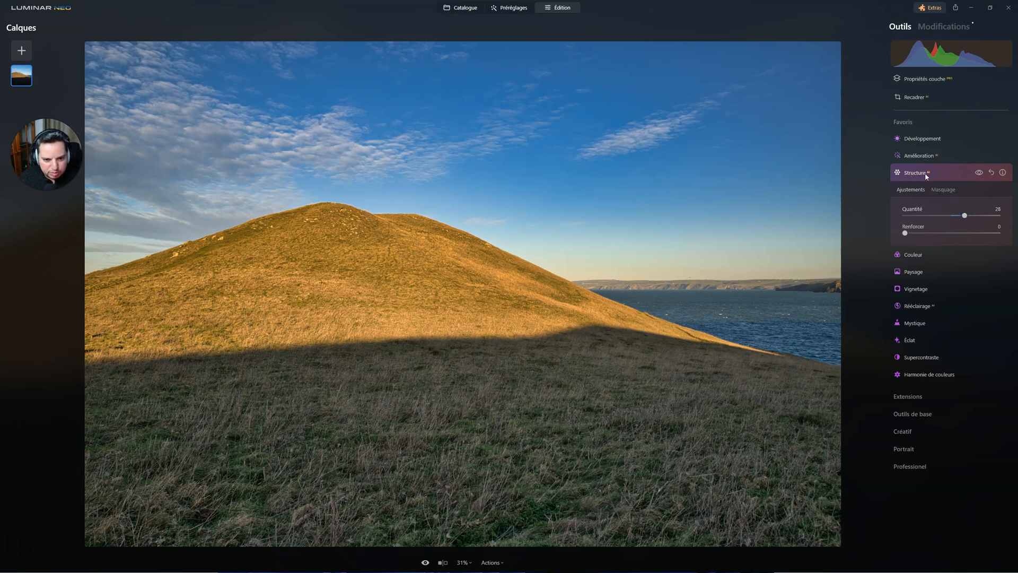
{"action": "left_click", "coordinate": [926, 175]}
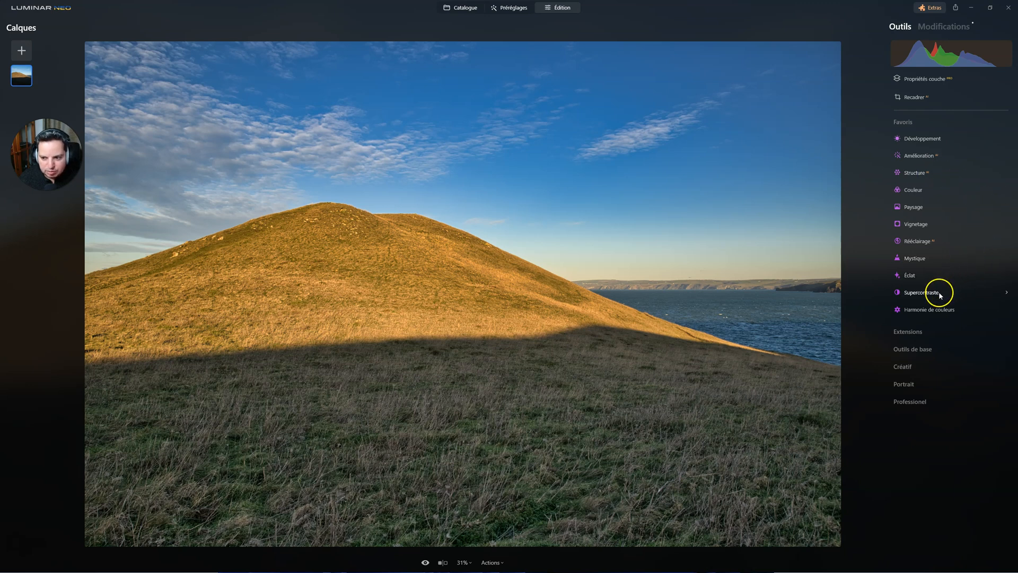
Step: Set the Mystique Quantité to 49 and compare the photo with and without the effect, leaving it switched on
{"action": "left_click", "coordinate": [915, 258]}
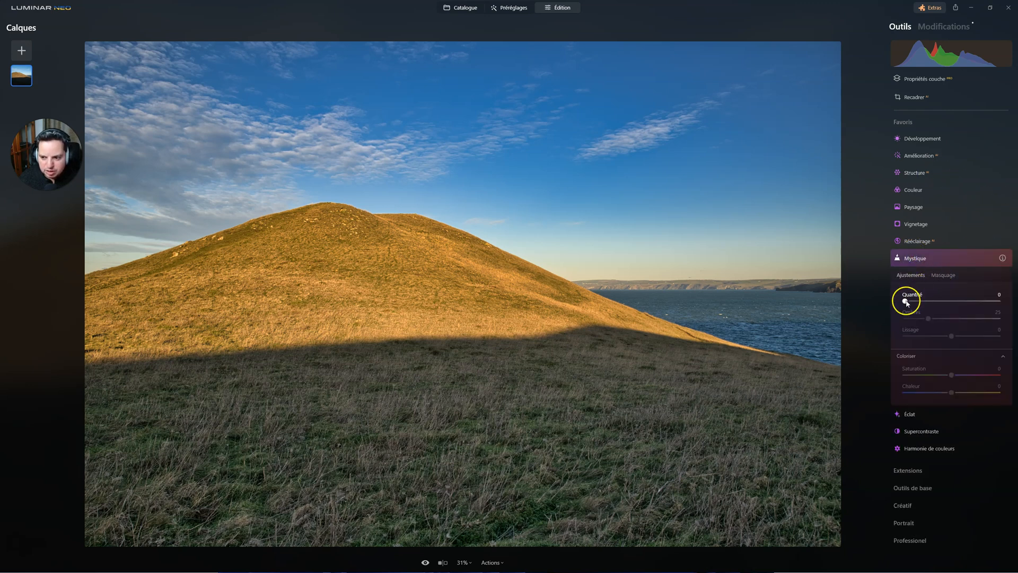
{"action": "left_click_drag", "start_coordinate": [906, 302], "coordinate": [953, 298]}
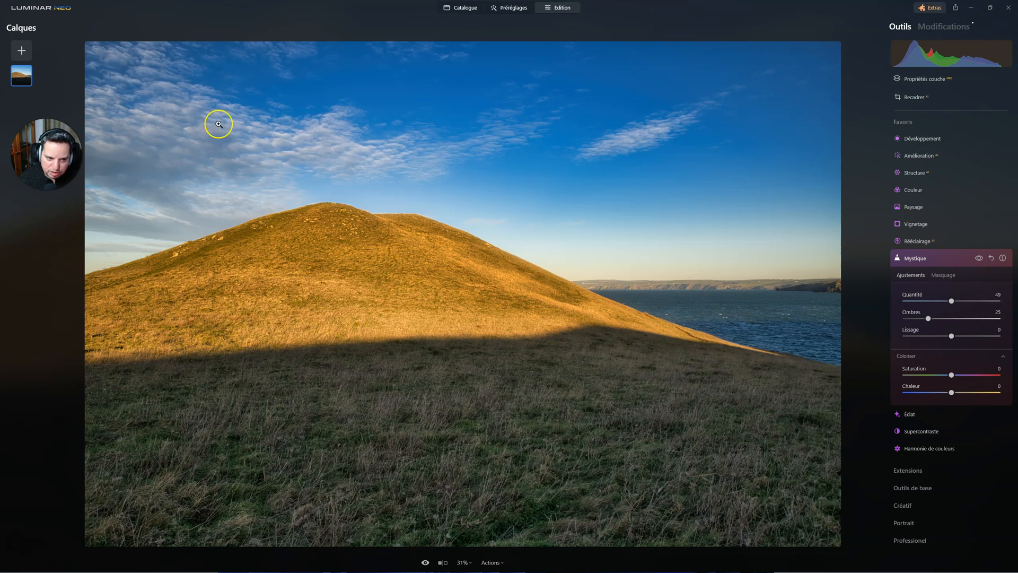
{"action": "left_click", "coordinate": [979, 258]}
{"action": "left_click", "coordinate": [980, 258]}
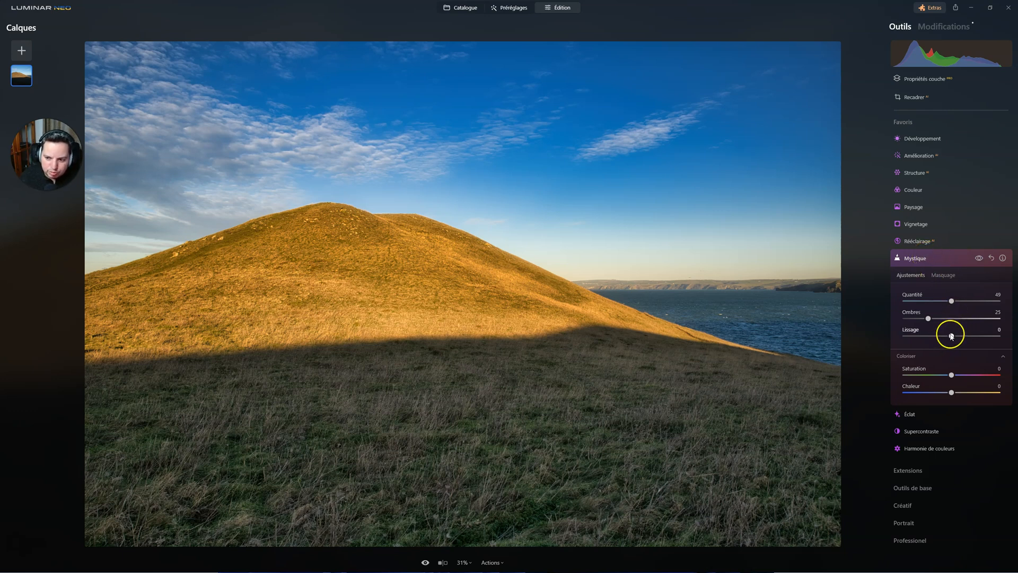
Step: Lower the Mystique Lissage to -34, compare the photo with and without the effect, and collapse the tool
{"action": "left_click_drag", "start_coordinate": [979, 338], "coordinate": [932, 336]}
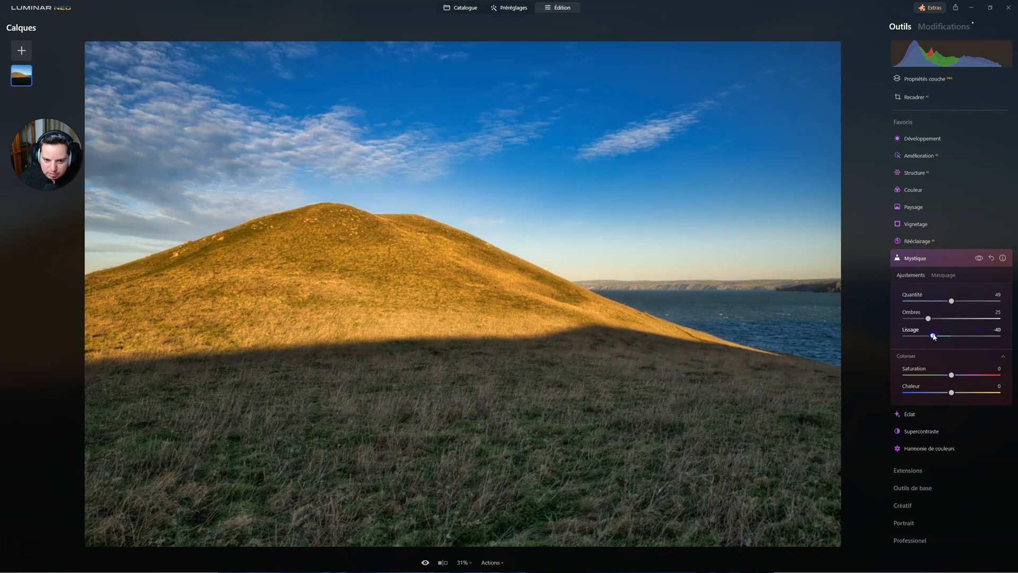
{"action": "mouse_move", "coordinate": [938, 337]}
{"action": "left_mouse_down"}
{"action": "mouse_move", "coordinate": [929, 335]}
{"action": "mouse_move", "coordinate": [979, 337]}
{"action": "mouse_move", "coordinate": [929, 334]}
{"action": "left_mouse_up"}
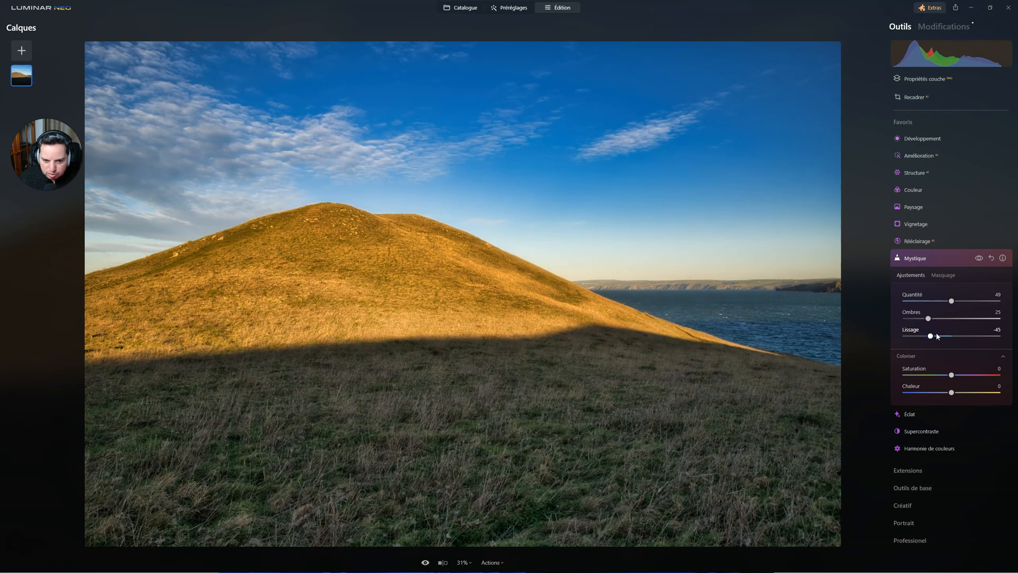
{"action": "left_click_drag", "start_coordinate": [929, 336], "coordinate": [928, 336]}
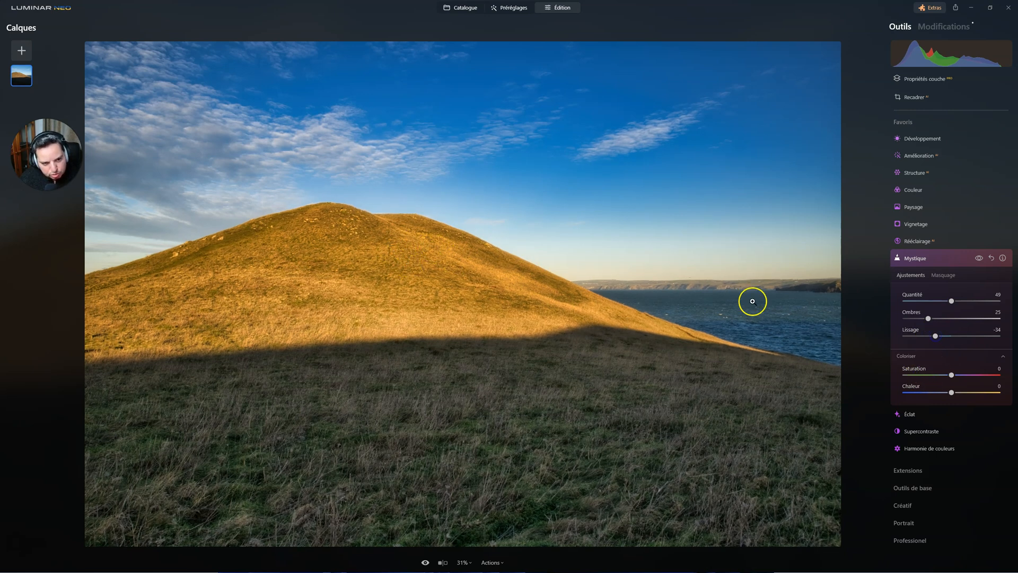
{"action": "left_click", "coordinate": [979, 260]}
{"action": "left_click", "coordinate": [979, 259]}
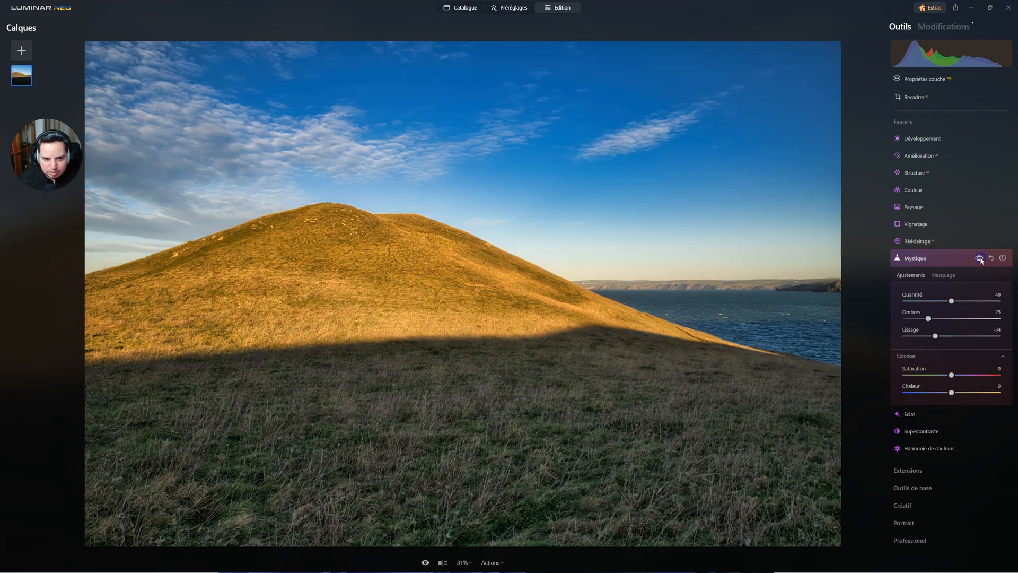
{"action": "left_click", "coordinate": [920, 259]}
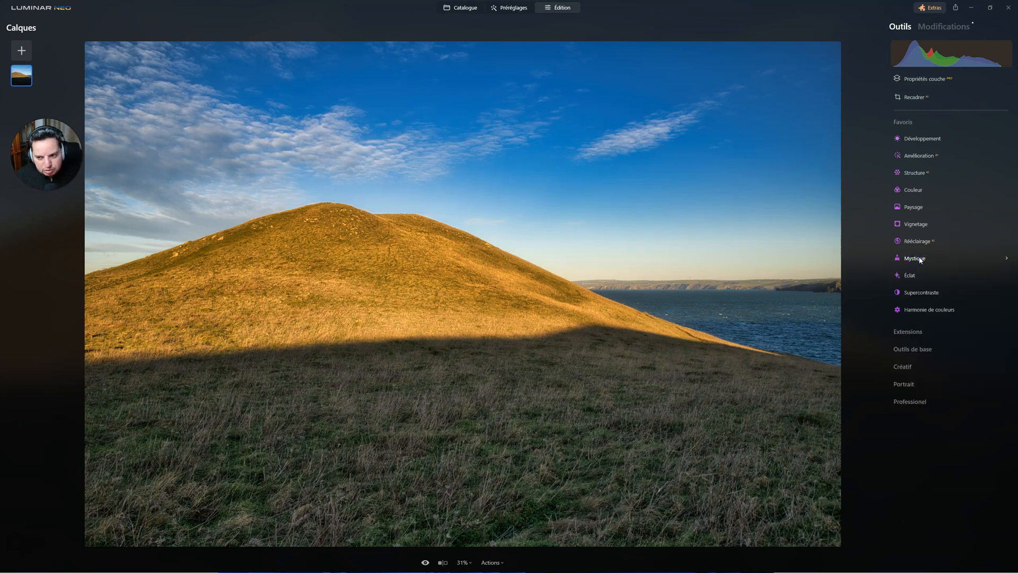
Step: In Supercontraste, set Contraste de tons moyens to 21, Balance des tons moyens to 23, Contraste d'ombres to 23 and Balance des ombres to 27
{"action": "left_click", "coordinate": [911, 293]}
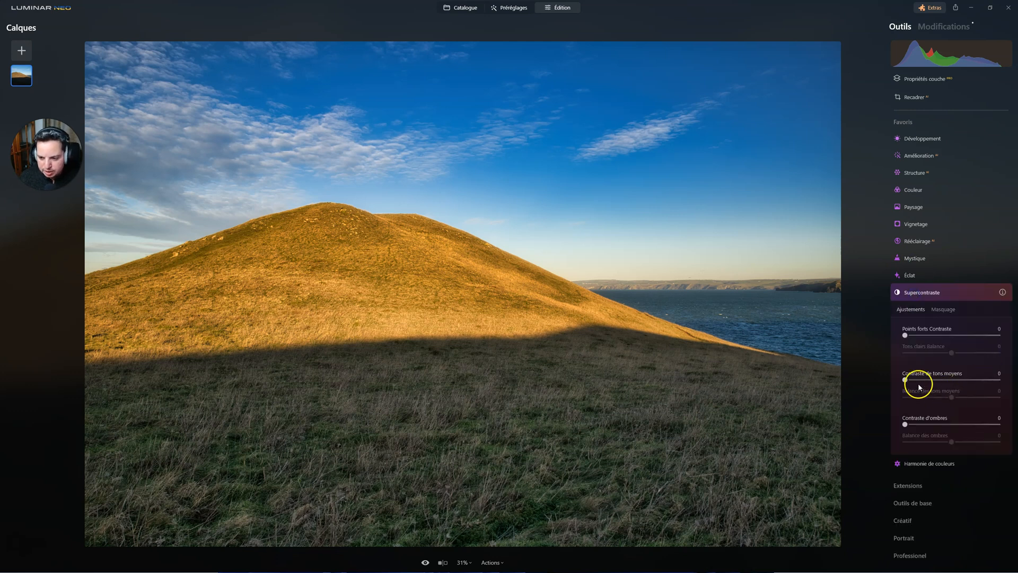
{"action": "left_click_drag", "start_coordinate": [906, 380], "coordinate": [964, 398]}
{"action": "left_click_drag", "start_coordinate": [904, 424], "coordinate": [965, 442]}
{"action": "left_click", "coordinate": [979, 292]}
{"action": "left_click", "coordinate": [980, 293]}
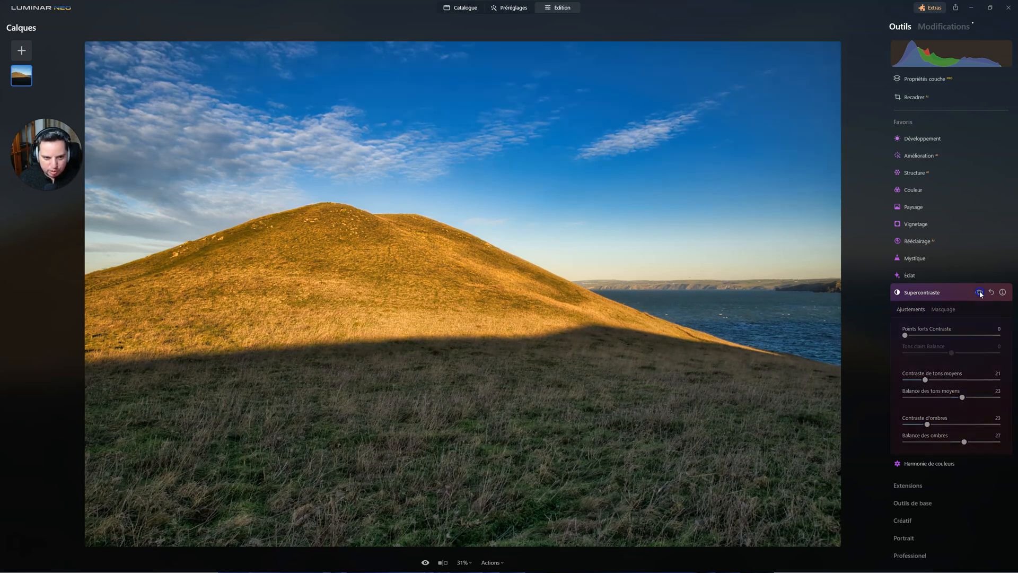
{"action": "left_click", "coordinate": [913, 291]}
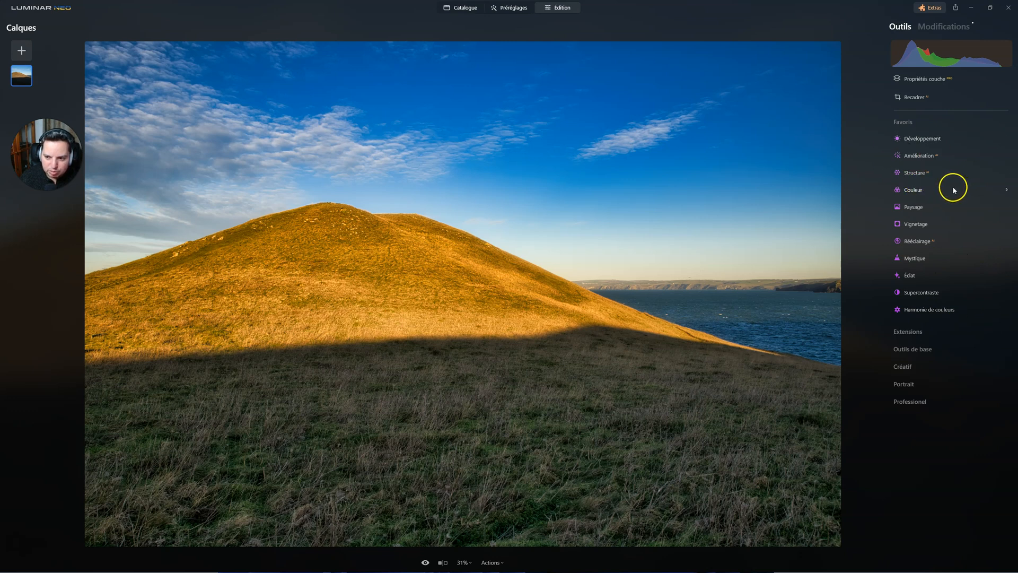
Step: In the HSL saturation settings of Couleur, set Orange to -21, Jaune to -28 and Bleu to -37
{"action": "left_click", "coordinate": [910, 190]}
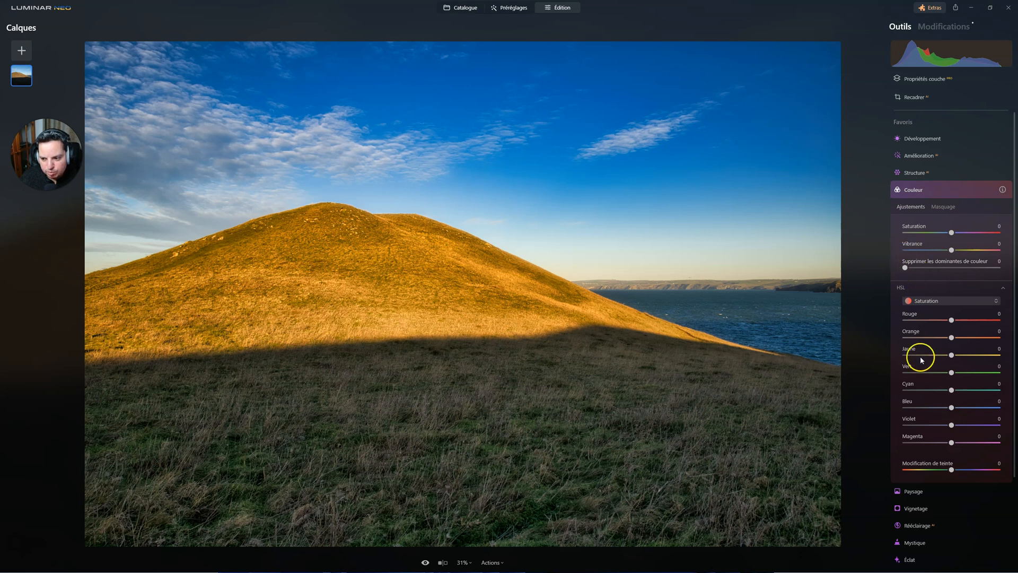
{"action": "left_click", "coordinate": [925, 301]}
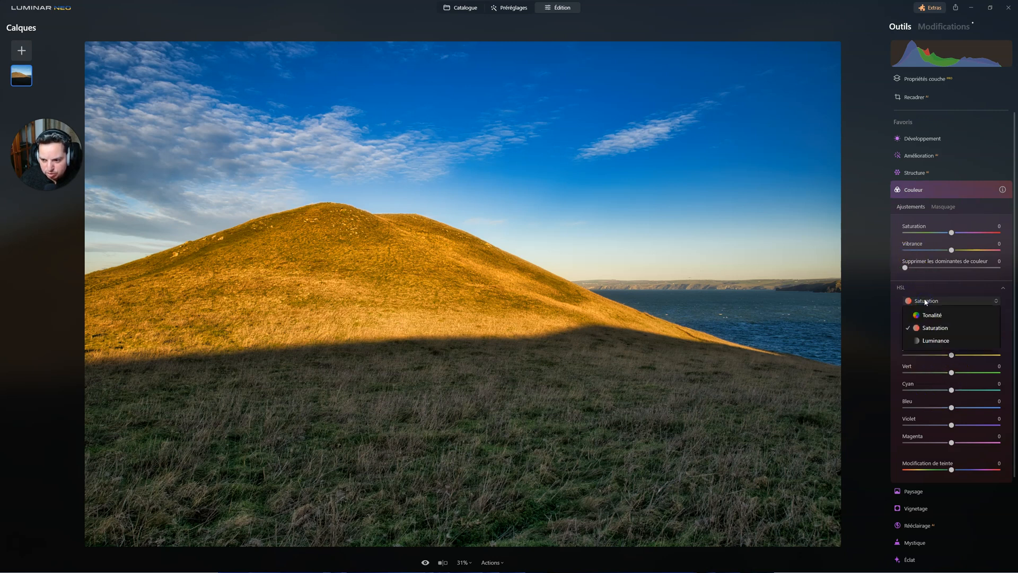
{"action": "left_click", "coordinate": [925, 301]}
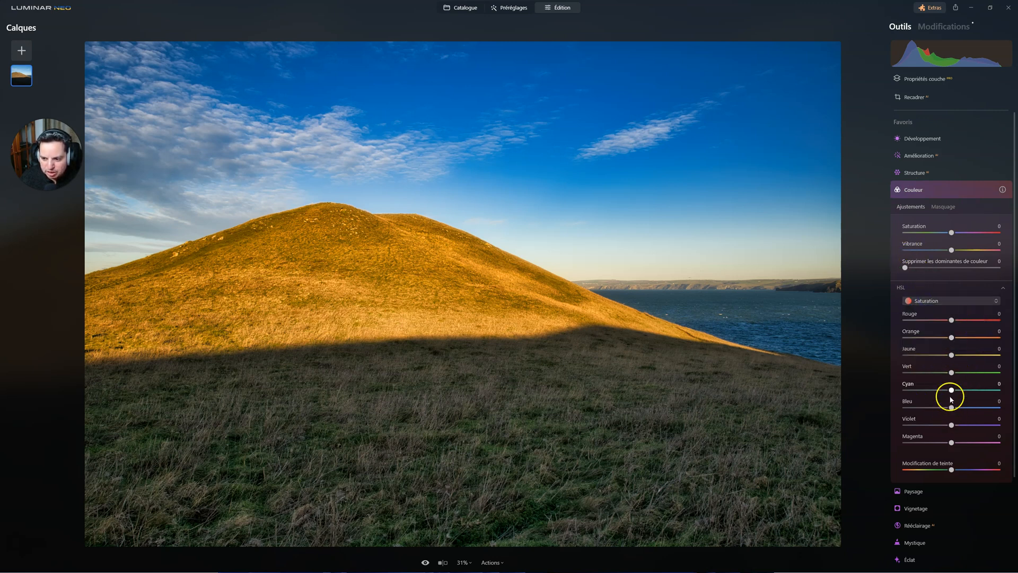
{"action": "left_click_drag", "start_coordinate": [951, 337], "coordinate": [935, 337]}
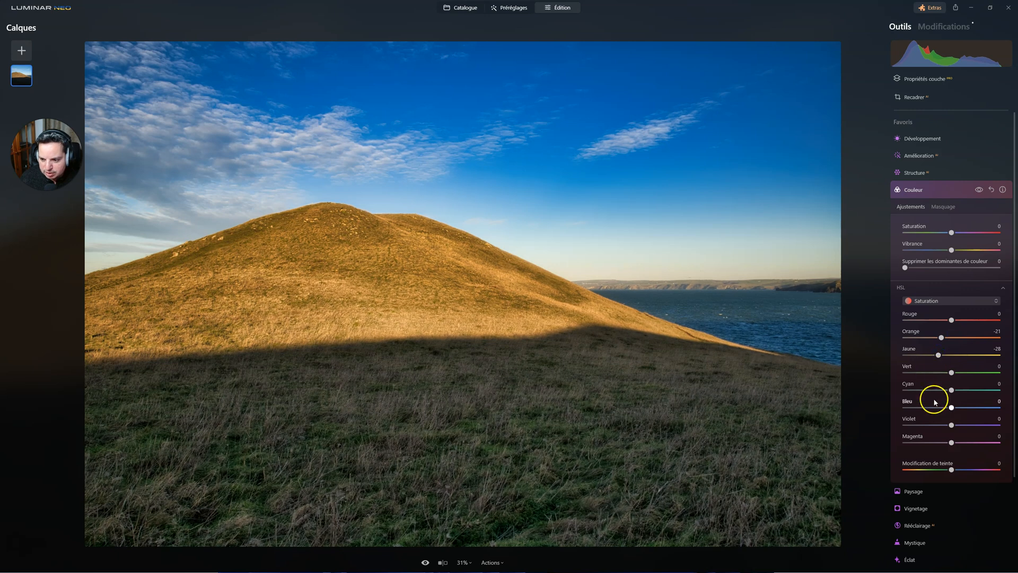
{"action": "left_click", "coordinate": [952, 408]}
{"action": "left_click_drag", "start_coordinate": [943, 407], "coordinate": [936, 406]}
Step: Compare the photo with and without Couleur, set the Jaune saturation to -27, and collapse the tool
{"action": "left_click", "coordinate": [980, 189]}
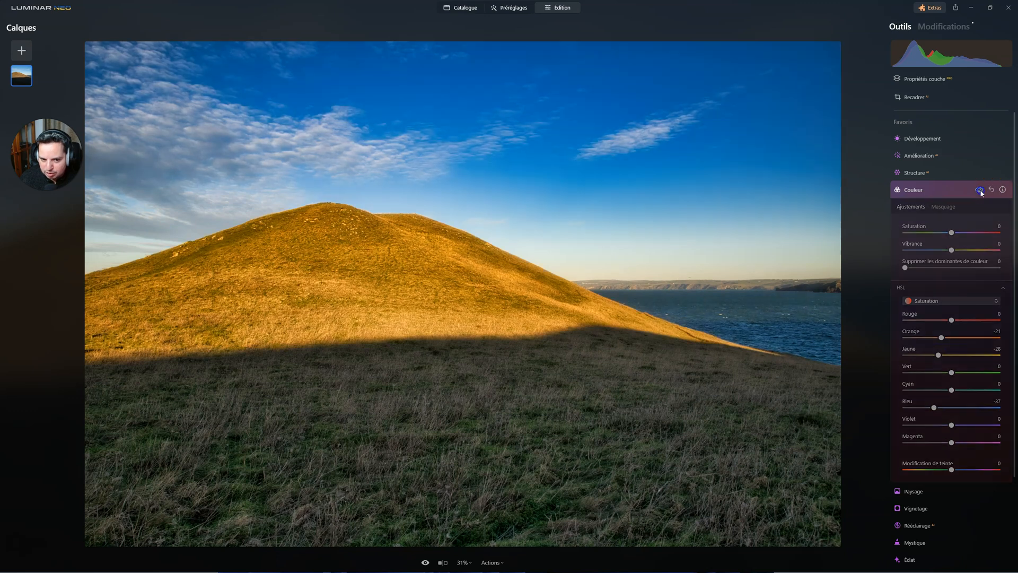
{"action": "left_click", "coordinate": [980, 191]}
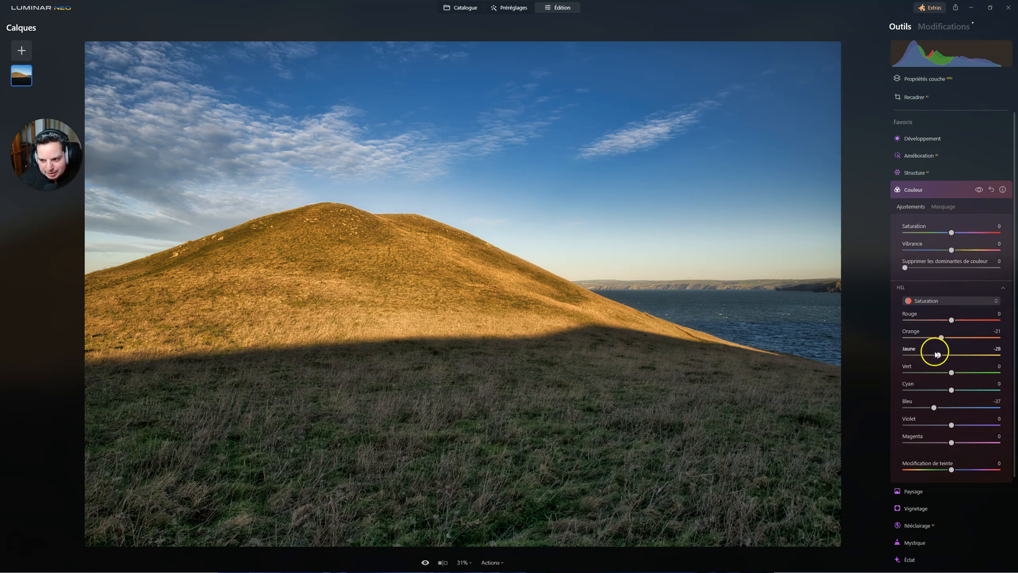
{"action": "left_click_drag", "start_coordinate": [938, 357], "coordinate": [943, 357]}
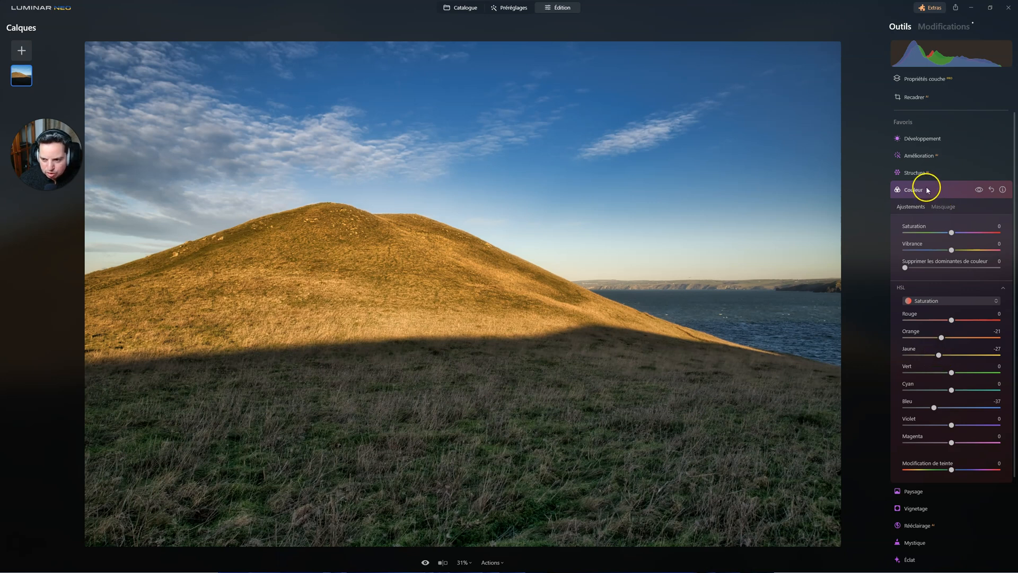
{"action": "left_click", "coordinate": [926, 189]}
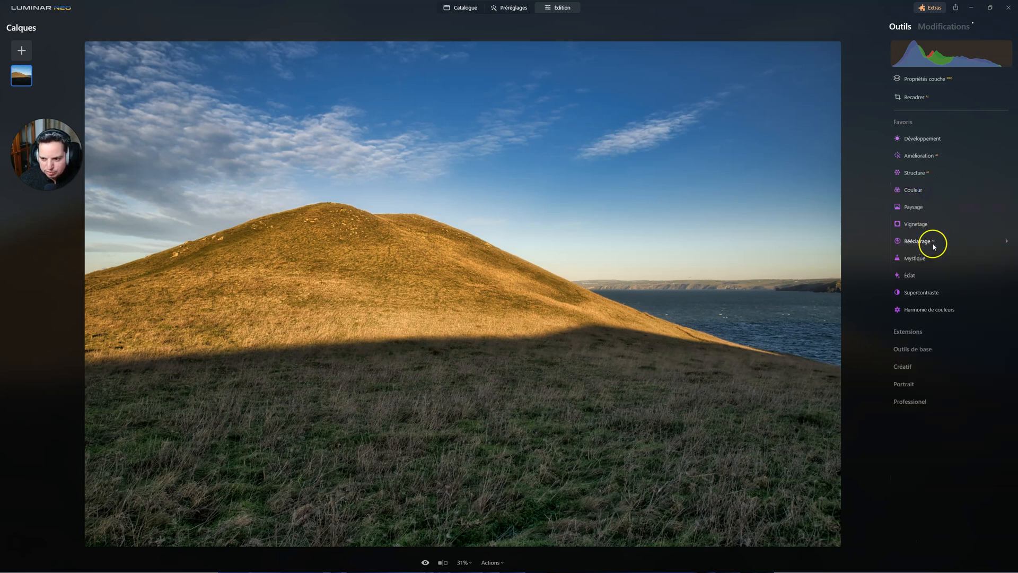
Step: Set the Paysage Heure dorée to 20, compare the photo with and without the effect, and collapse the tool
{"action": "left_click", "coordinate": [913, 207]}
{"action": "left_click_drag", "start_coordinate": [907, 267], "coordinate": [931, 270]}
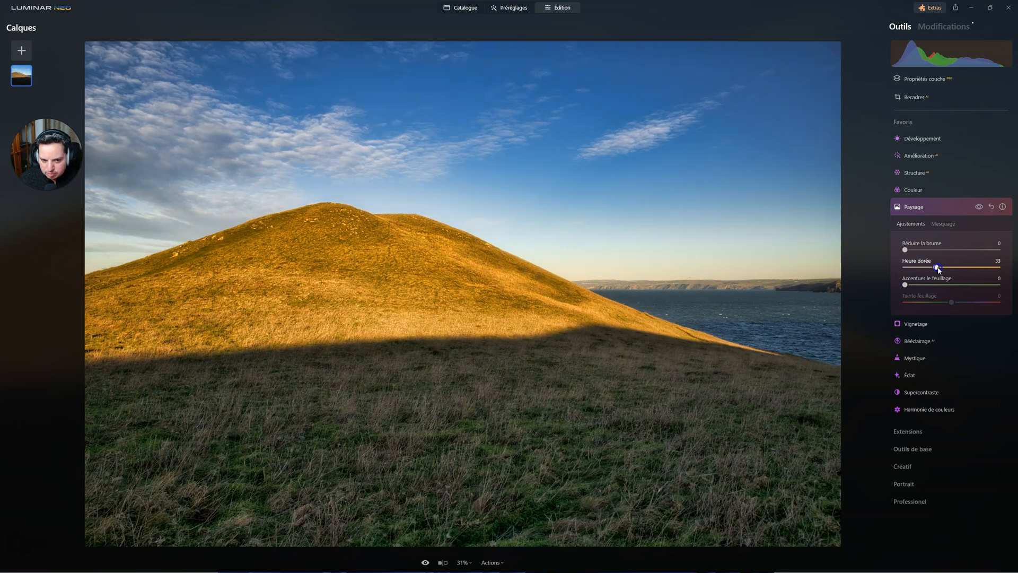
{"action": "left_click_drag", "start_coordinate": [925, 264], "coordinate": [928, 264]}
{"action": "left_click", "coordinate": [978, 208]}
{"action": "left_click", "coordinate": [978, 207]}
{"action": "left_click", "coordinate": [978, 207]}
{"action": "left_click", "coordinate": [978, 207]}
{"action": "left_click", "coordinate": [930, 208]}
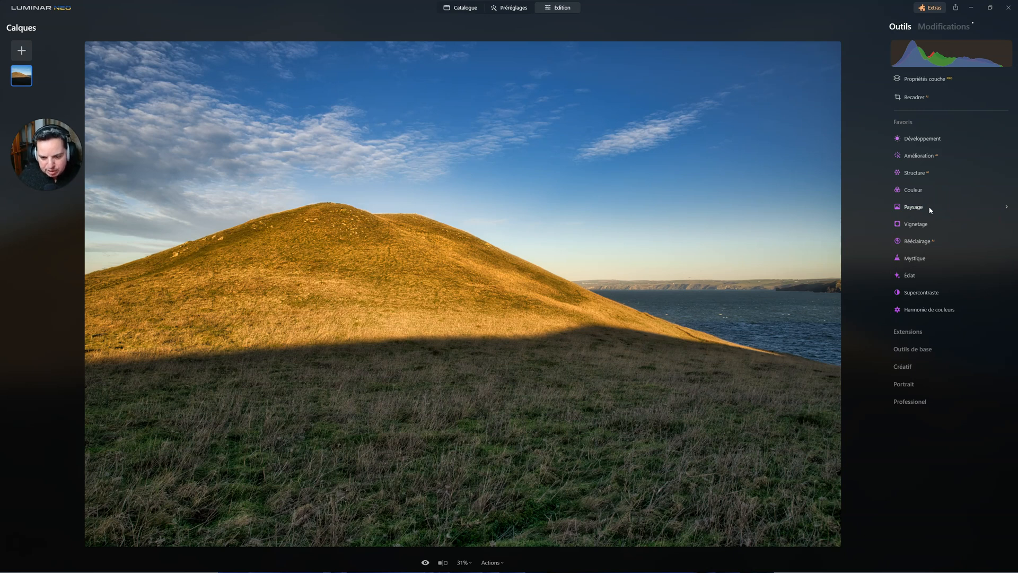
Step: In Rééclairage, set Luminosité proche to 51 and Profondeur to 85, comparing the photo with and without the effect
{"action": "left_click", "coordinate": [935, 225]}
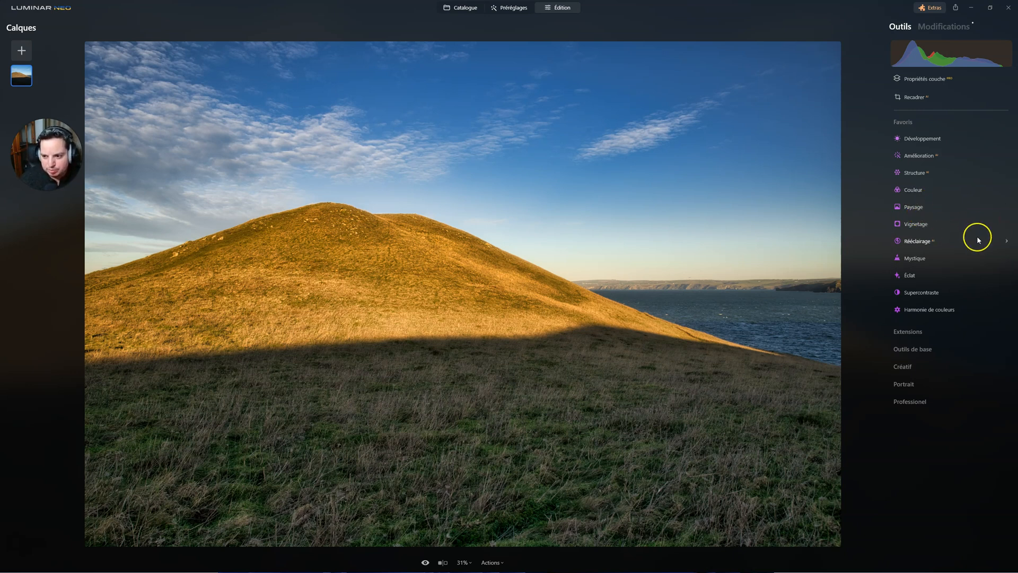
{"action": "left_click", "coordinate": [955, 241]}
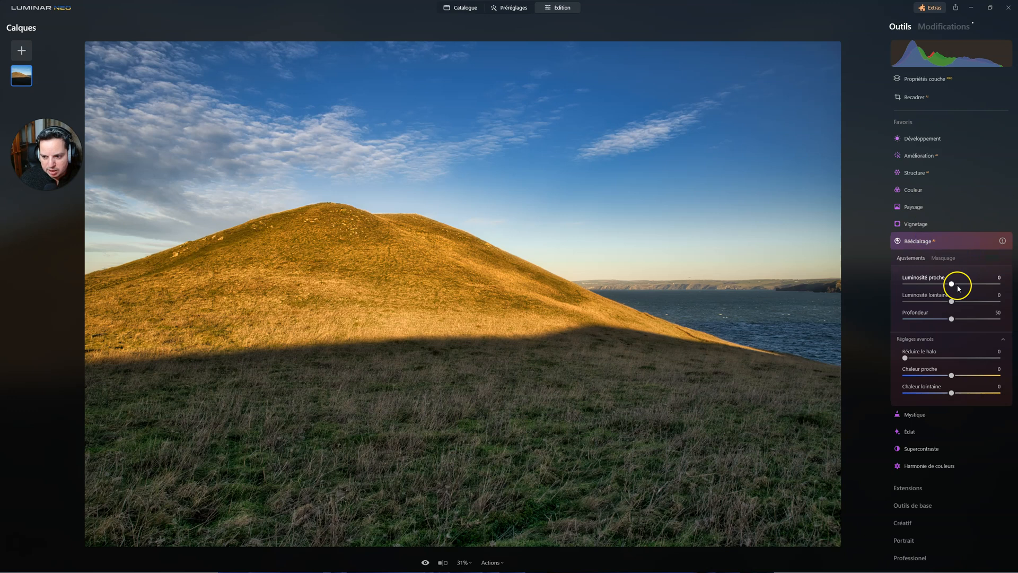
{"action": "left_click_drag", "start_coordinate": [953, 285], "coordinate": [982, 285]}
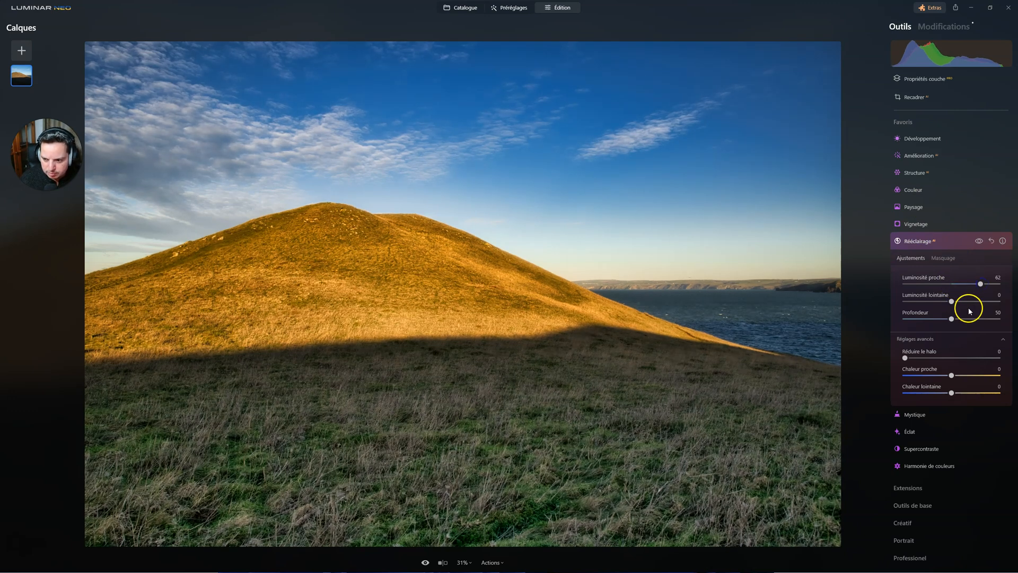
{"action": "left_click_drag", "start_coordinate": [970, 321], "coordinate": [990, 320]}
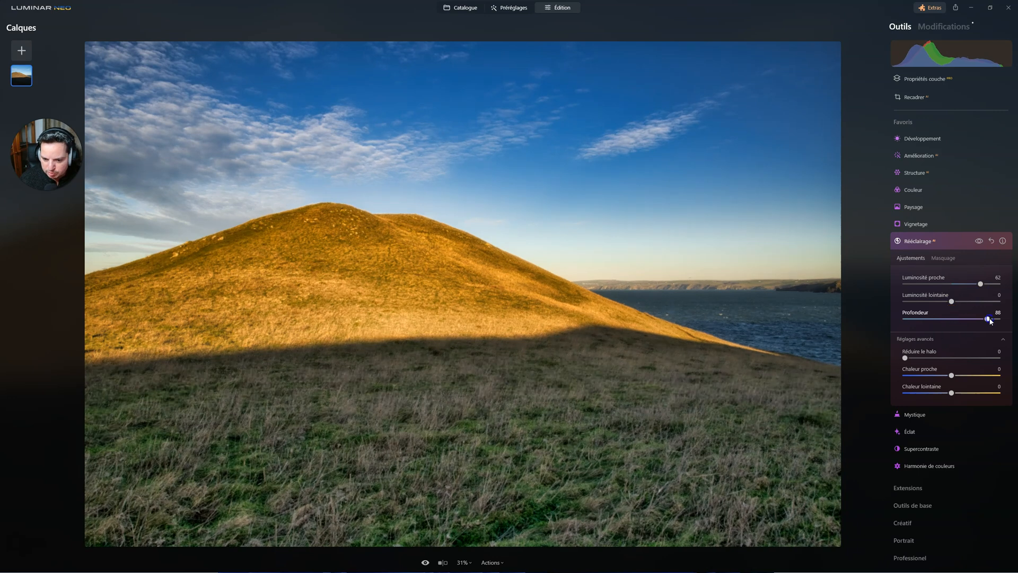
{"action": "left_click", "coordinate": [984, 319]}
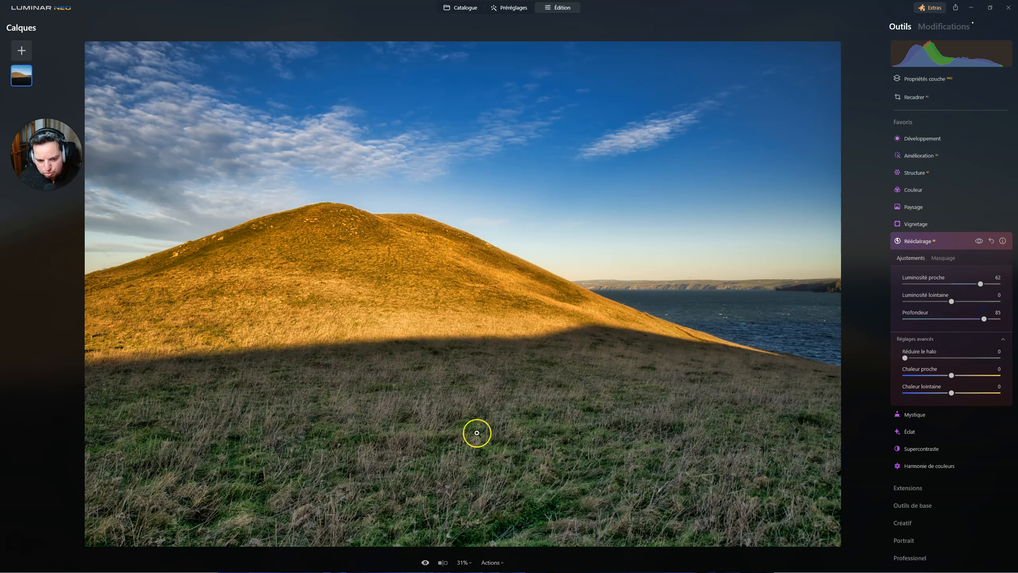
{"action": "mouse_move", "coordinate": [980, 283]}
{"action": "left_mouse_down"}
{"action": "mouse_move", "coordinate": [966, 282]}
{"action": "mouse_move", "coordinate": [975, 283]}
{"action": "left_mouse_up"}
{"action": "left_click", "coordinate": [979, 241]}
{"action": "left_click", "coordinate": [979, 241]}
Step: Set Luminosité lointaine to -26 and Réduire le halo to 22, compare the photo with and without Rééclairage, and collapse the tool
{"action": "left_click_drag", "start_coordinate": [952, 301], "coordinate": [939, 299]}
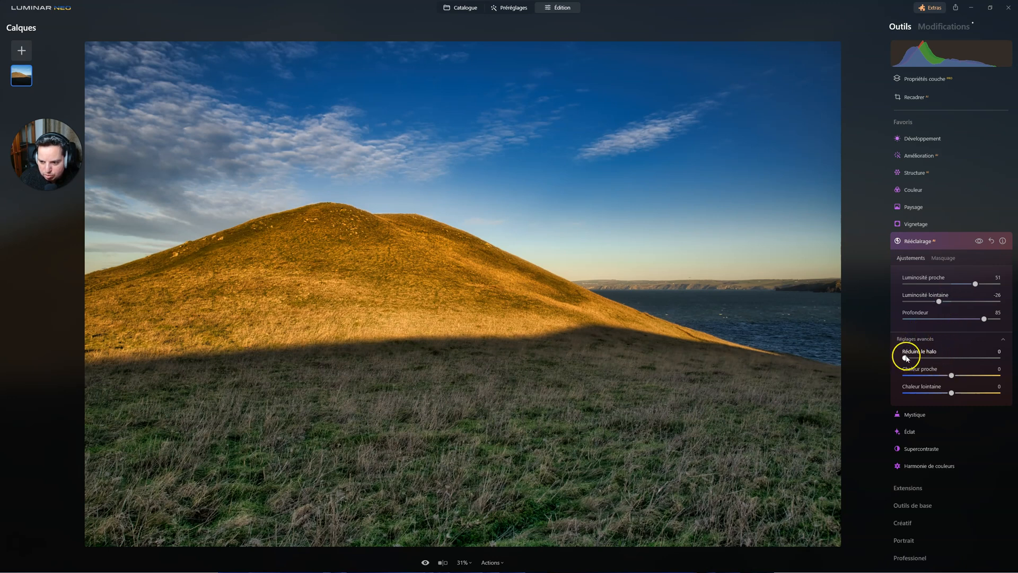
{"action": "left_click_drag", "start_coordinate": [905, 358], "coordinate": [939, 362]}
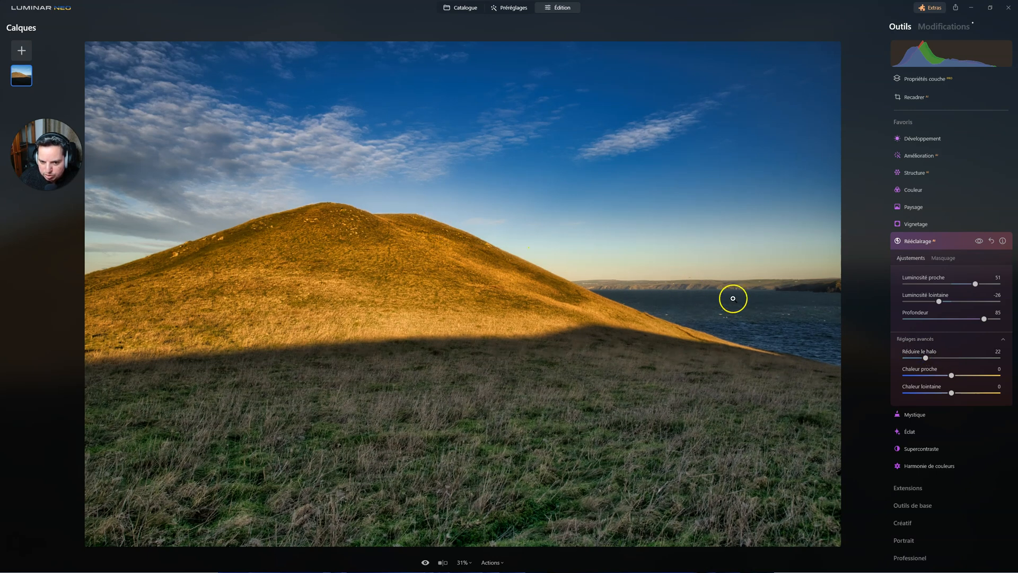
{"action": "left_click", "coordinate": [979, 241]}
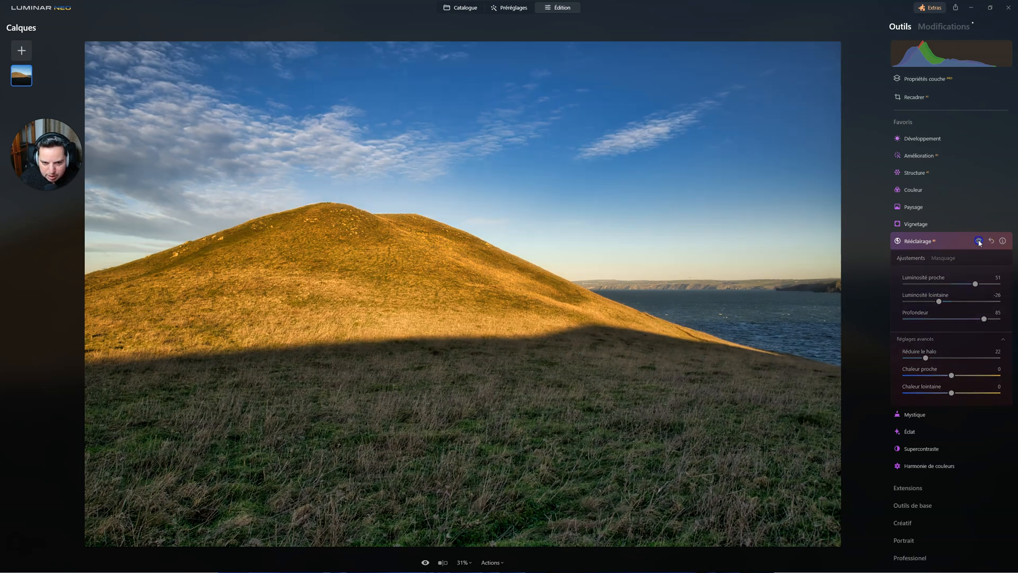
{"action": "left_click", "coordinate": [979, 241]}
{"action": "left_click", "coordinate": [979, 242]}
{"action": "left_click", "coordinate": [979, 241]}
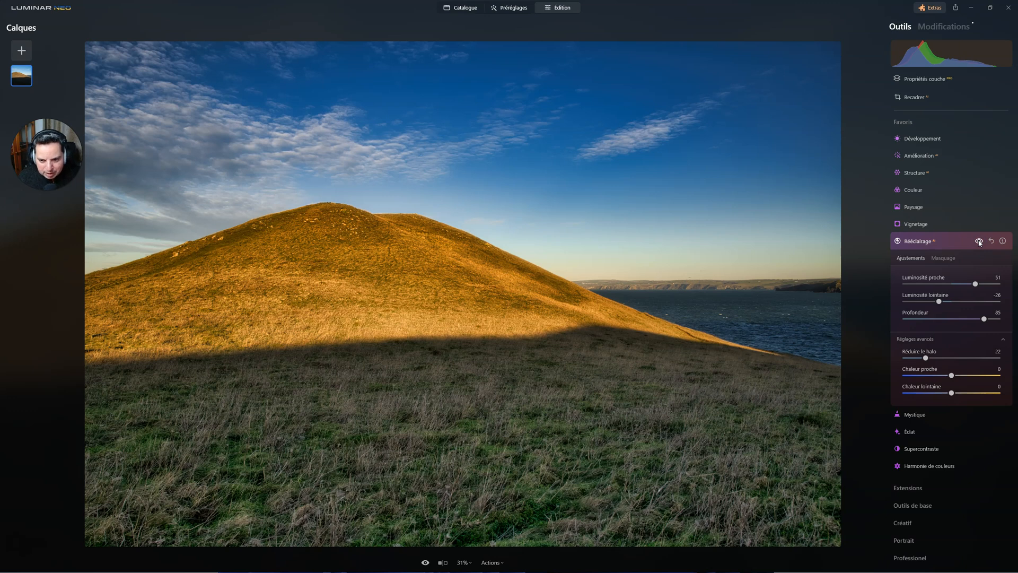
{"action": "left_click", "coordinate": [980, 241]}
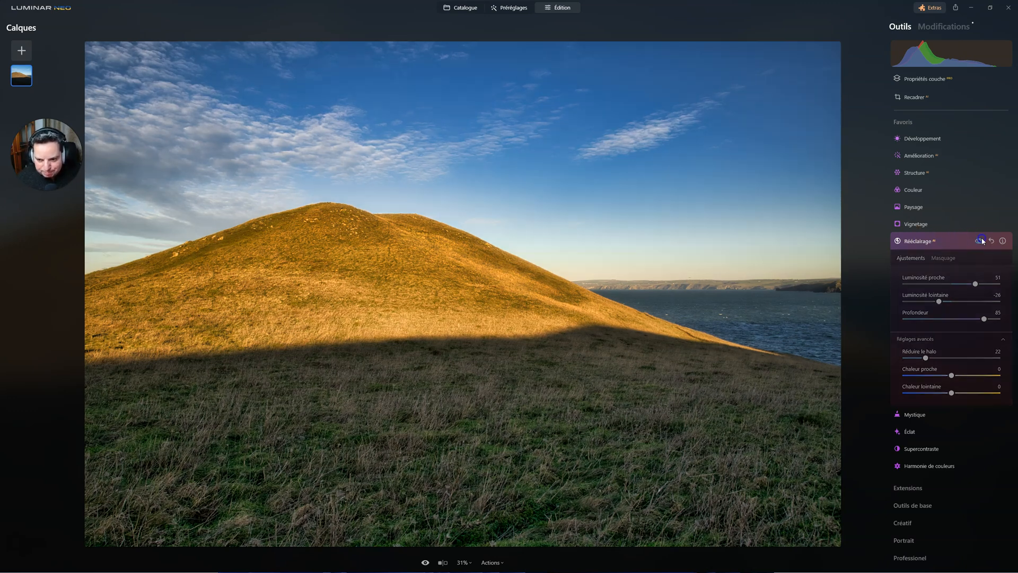
{"action": "left_click", "coordinate": [981, 241]}
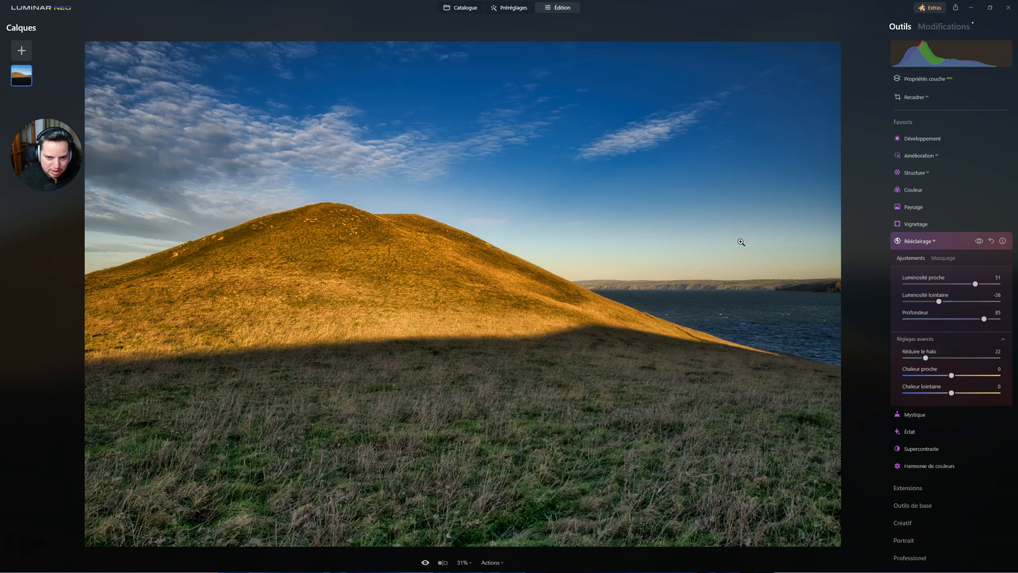
{"action": "left_click", "coordinate": [916, 242]}
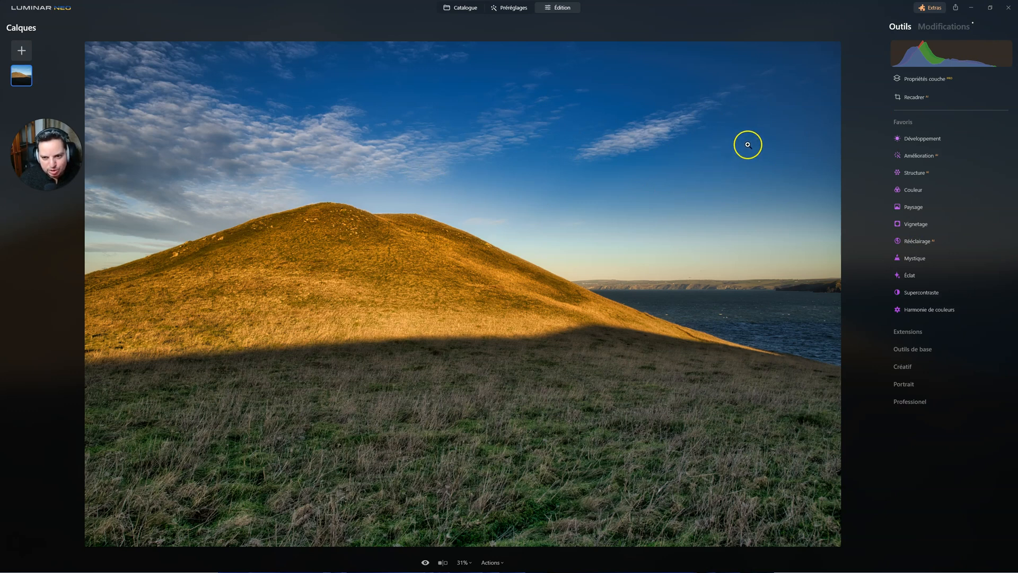
Step: Reopen the applied Couleur modification, set its HSL Bleu saturation to -66, and bring the Paysage and Rééclairage edits back into the preview
{"action": "left_click", "coordinate": [945, 27]}
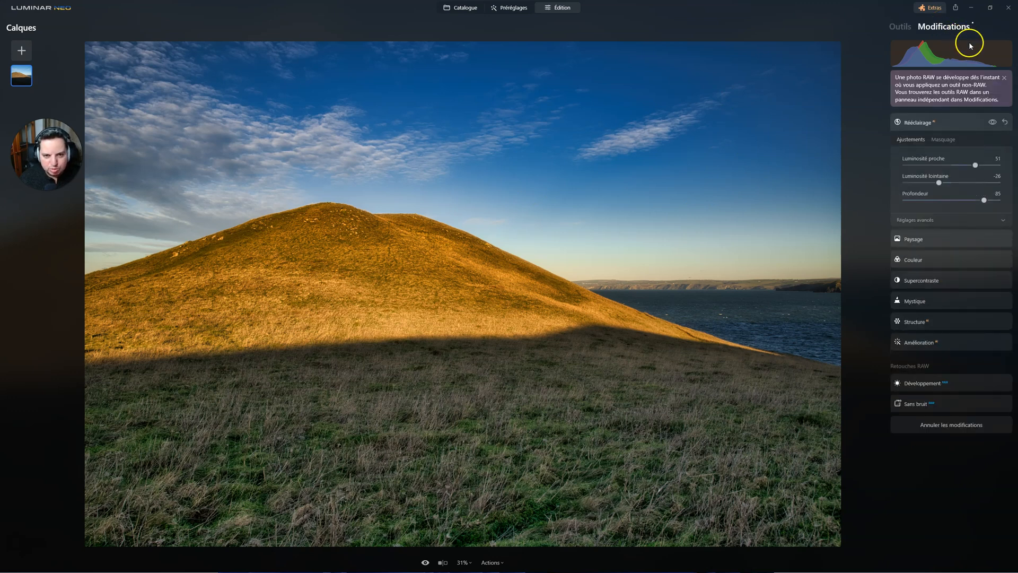
{"action": "left_click", "coordinate": [911, 260]}
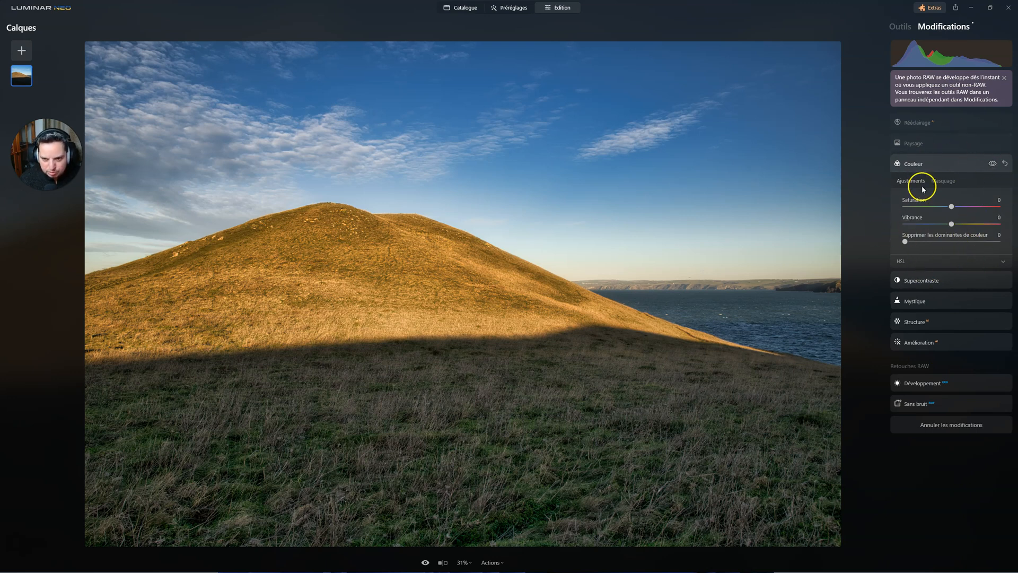
{"action": "left_click", "coordinate": [902, 262]}
{"action": "left_click", "coordinate": [928, 274]}
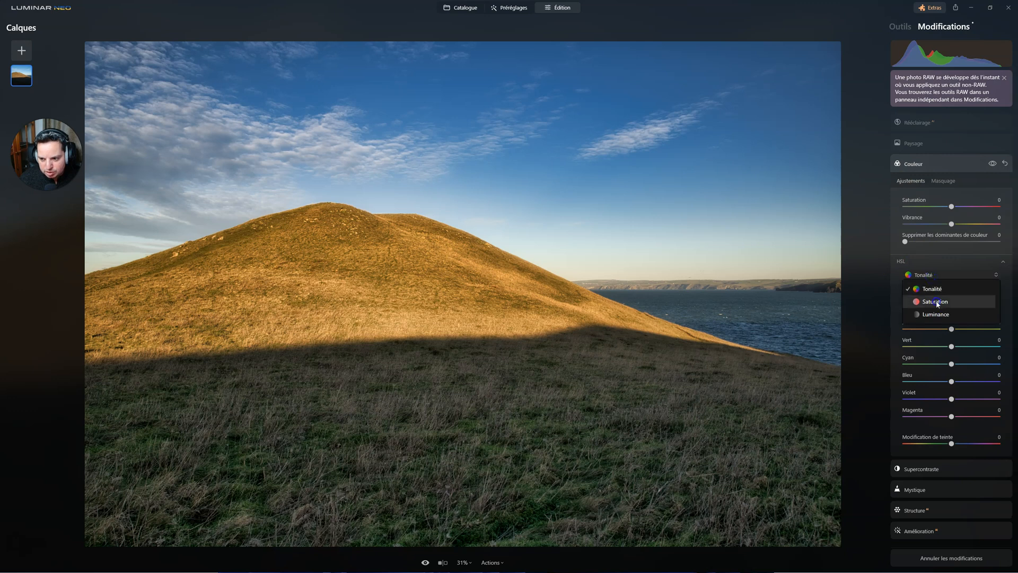
{"action": "left_click", "coordinate": [934, 301]}
{"action": "left_click", "coordinate": [934, 382]}
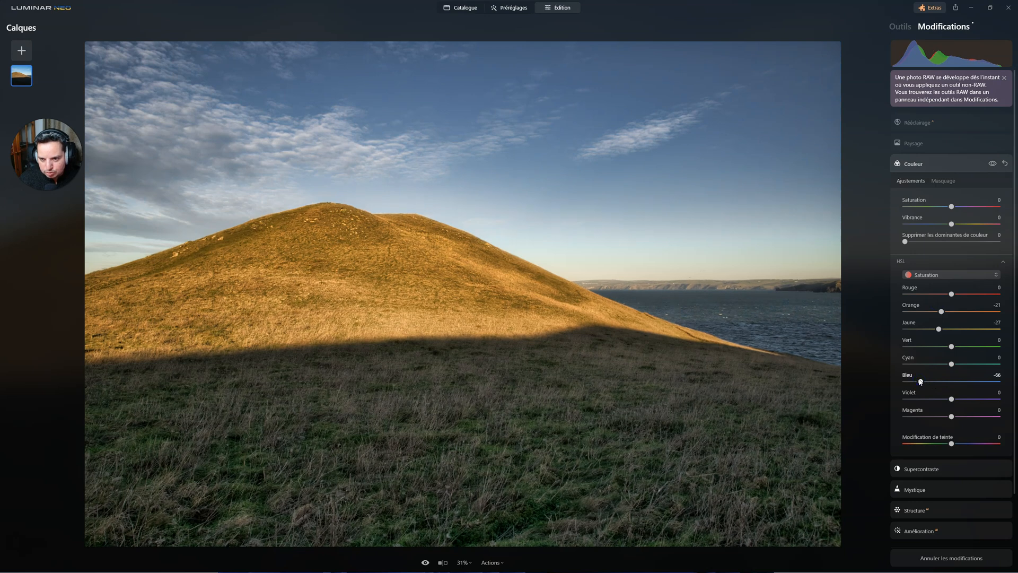
{"action": "left_click", "coordinate": [915, 142]}
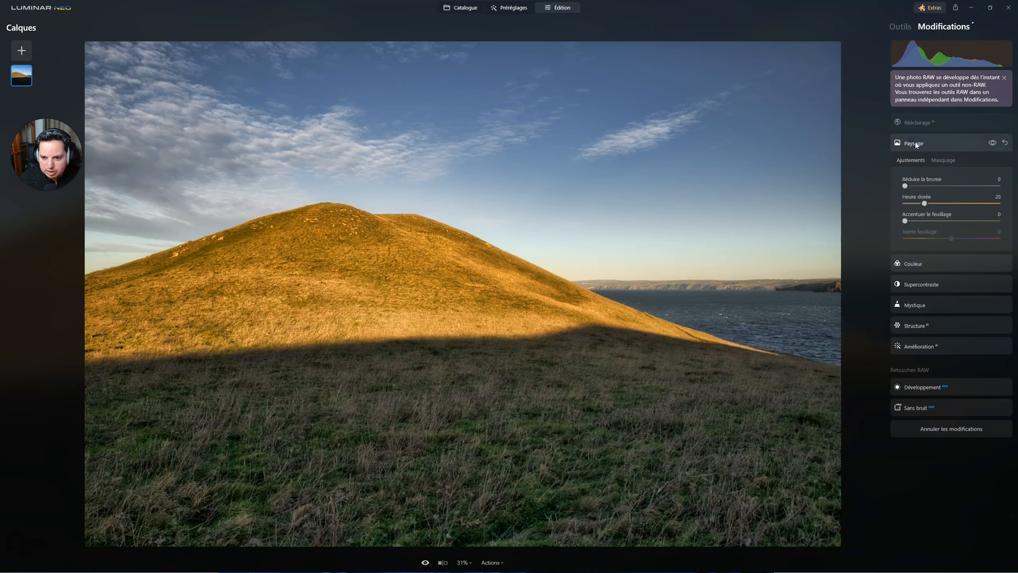
{"action": "left_click", "coordinate": [912, 122]}
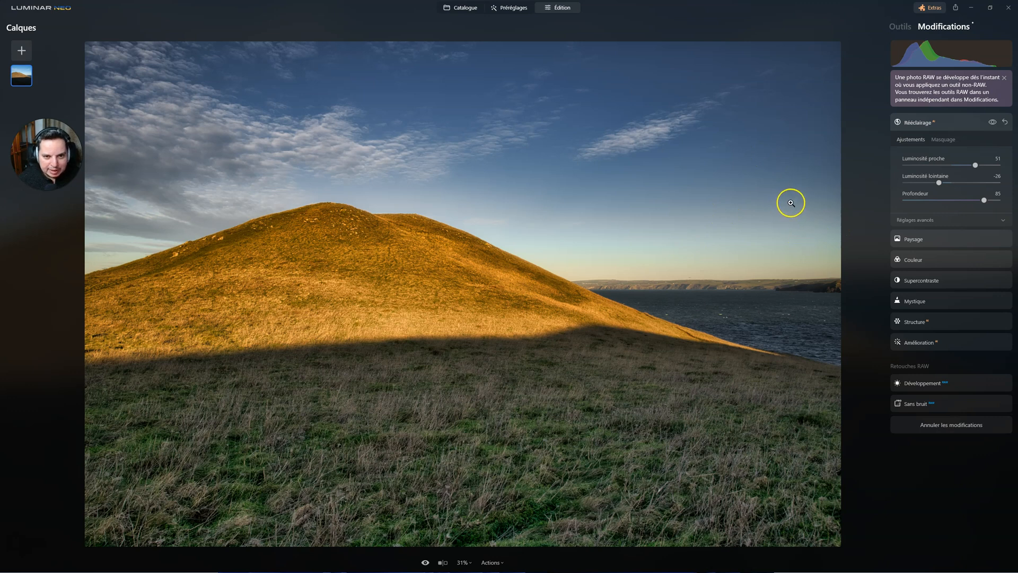
Step: In the Vignetage tool, start choosing the subject and set Quantité to -100 and Taille to 0
{"action": "left_click", "coordinate": [900, 27]}
{"action": "left_click", "coordinate": [904, 223]}
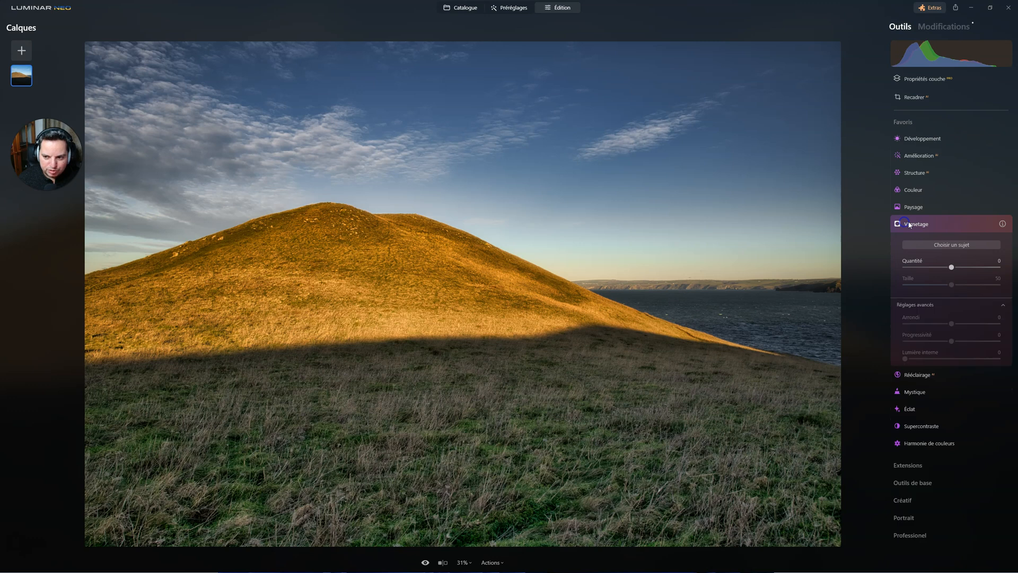
{"action": "left_click", "coordinate": [959, 247]}
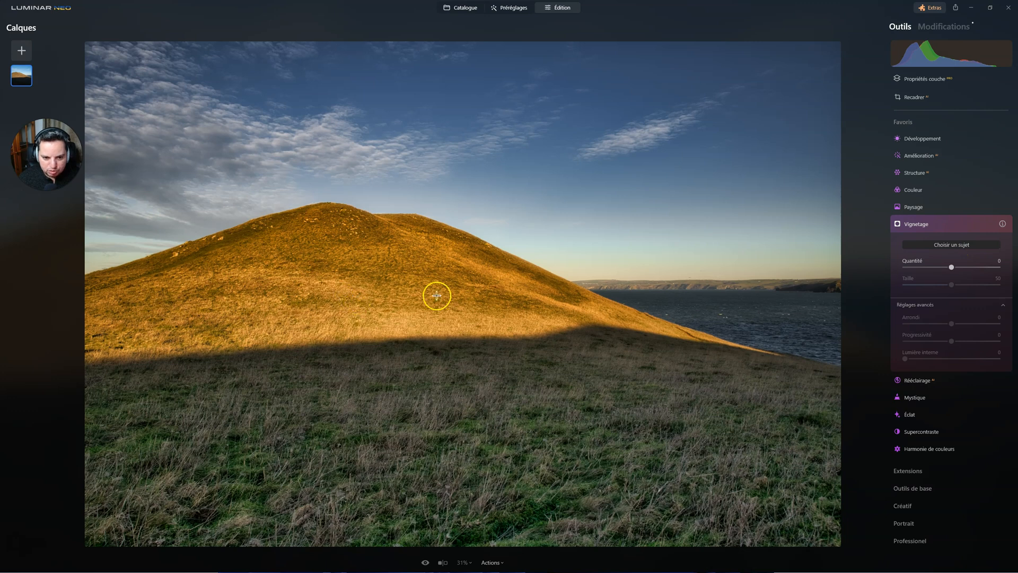
{"action": "left_click_drag", "start_coordinate": [950, 266], "coordinate": [879, 268]}
{"action": "left_click_drag", "start_coordinate": [950, 285], "coordinate": [889, 282]}
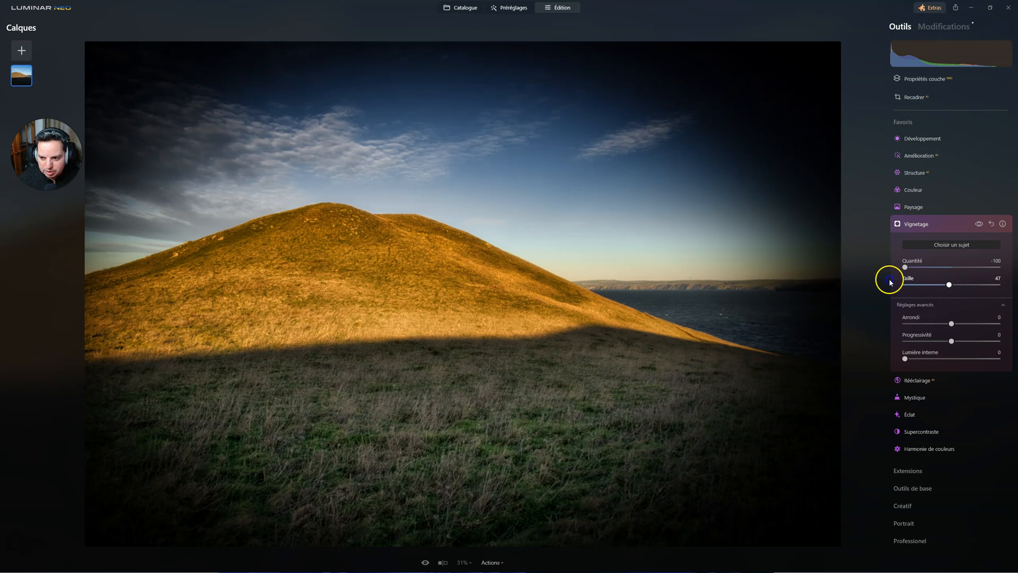
Step: Set the vignette's Progressivité to 100, Lumière interne to 44 and Quantité to -35, and place its centre on the sunlit hillside
{"action": "left_click_drag", "start_coordinate": [946, 348], "coordinate": [998, 341]}
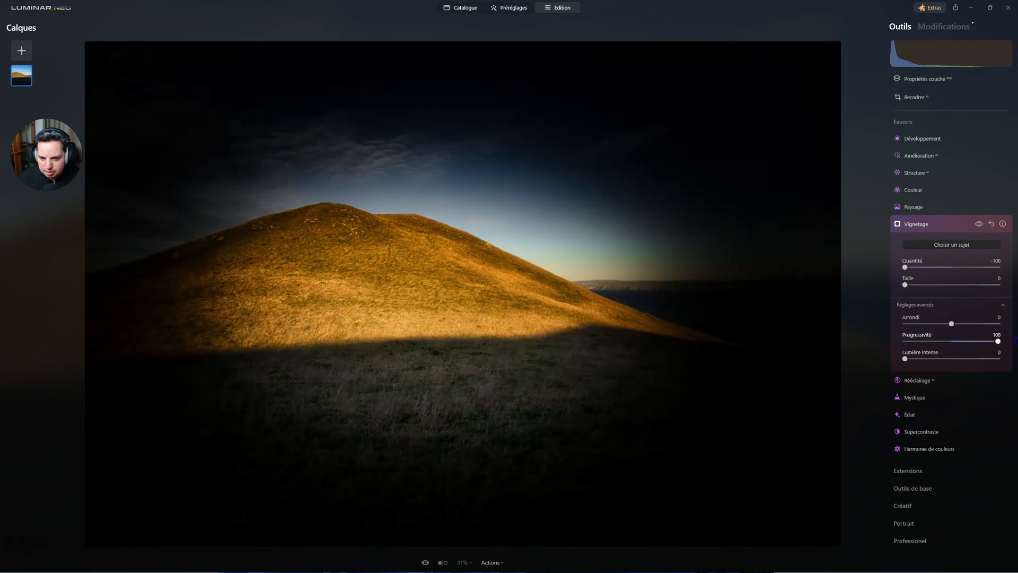
{"action": "left_click_drag", "start_coordinate": [918, 360], "coordinate": [946, 358]}
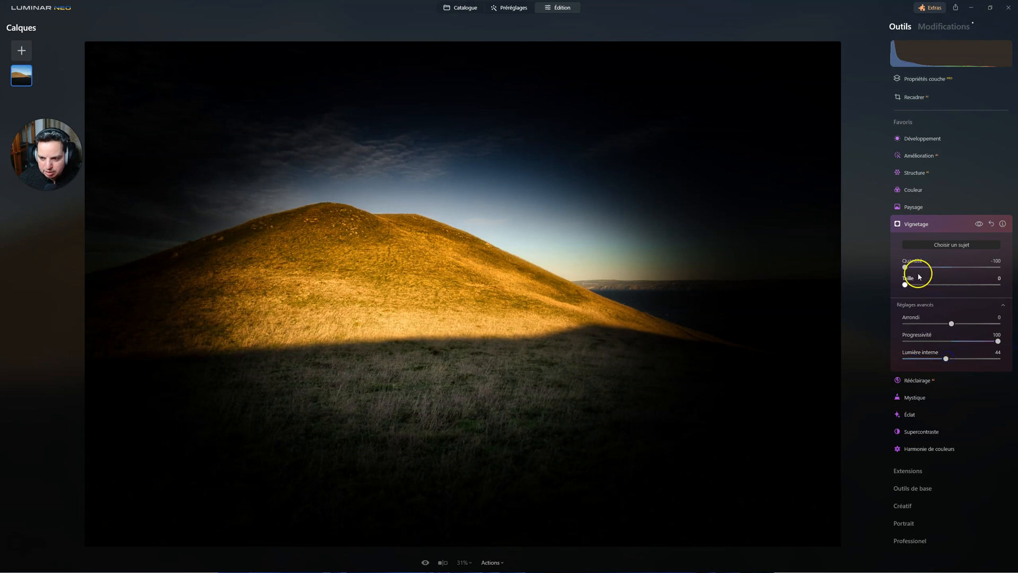
{"action": "left_click_drag", "start_coordinate": [906, 267], "coordinate": [938, 271]}
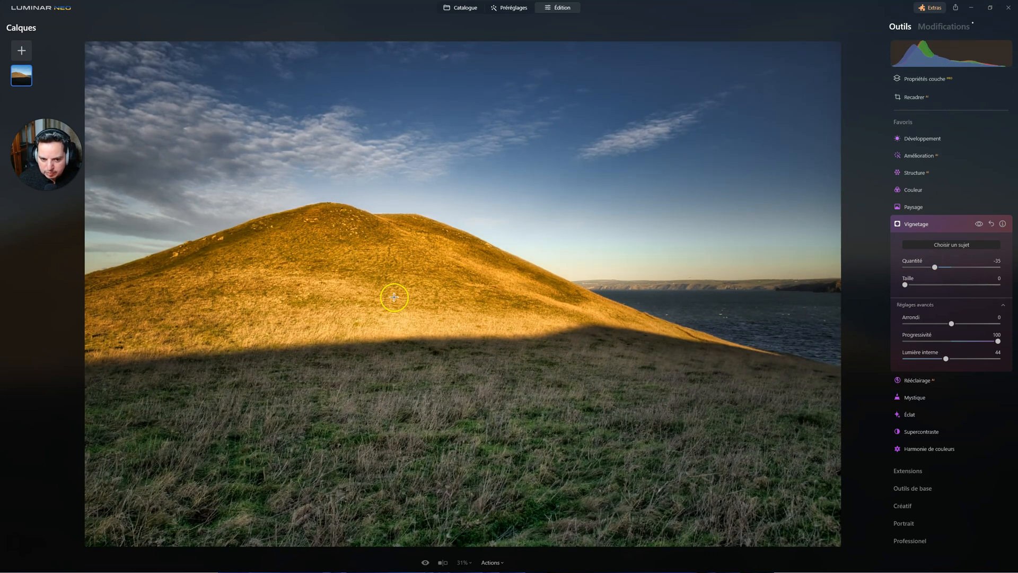
{"action": "left_click", "coordinate": [385, 274]}
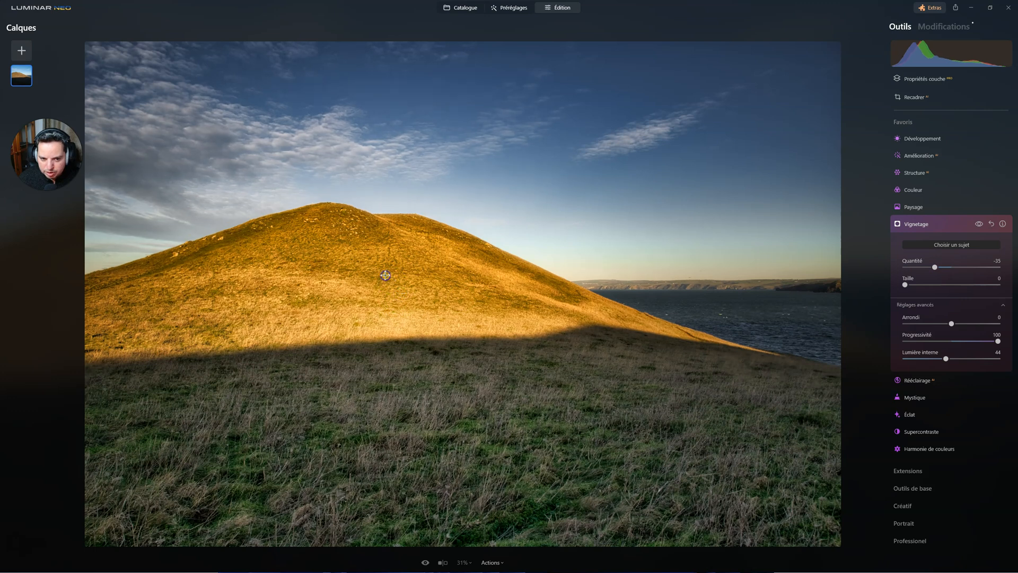
Step: Set the vignette's Quantité to -44 and collapse the Vignetage tool
{"action": "left_click_drag", "start_coordinate": [936, 269], "coordinate": [932, 269]}
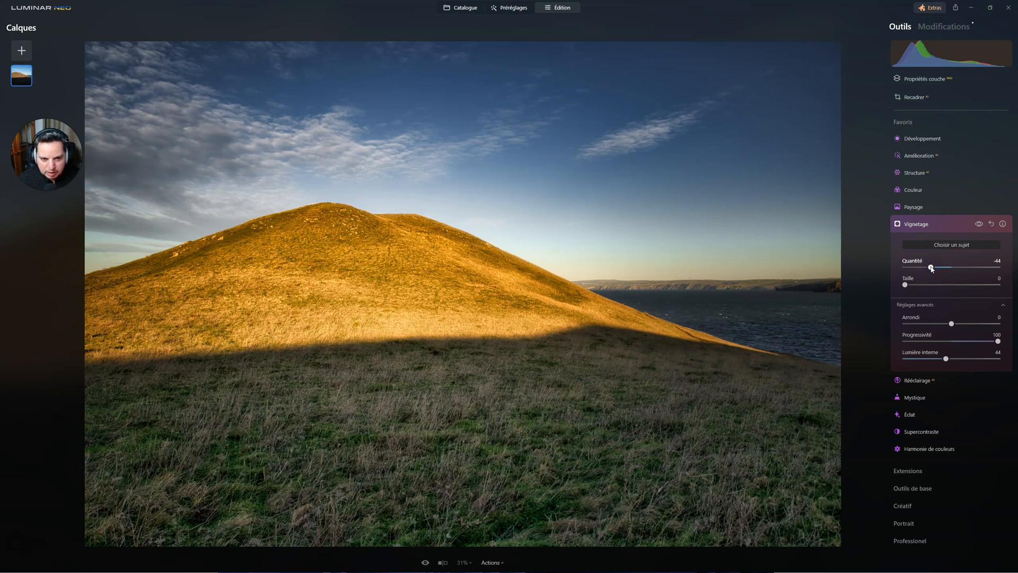
{"action": "left_click", "coordinate": [916, 224]}
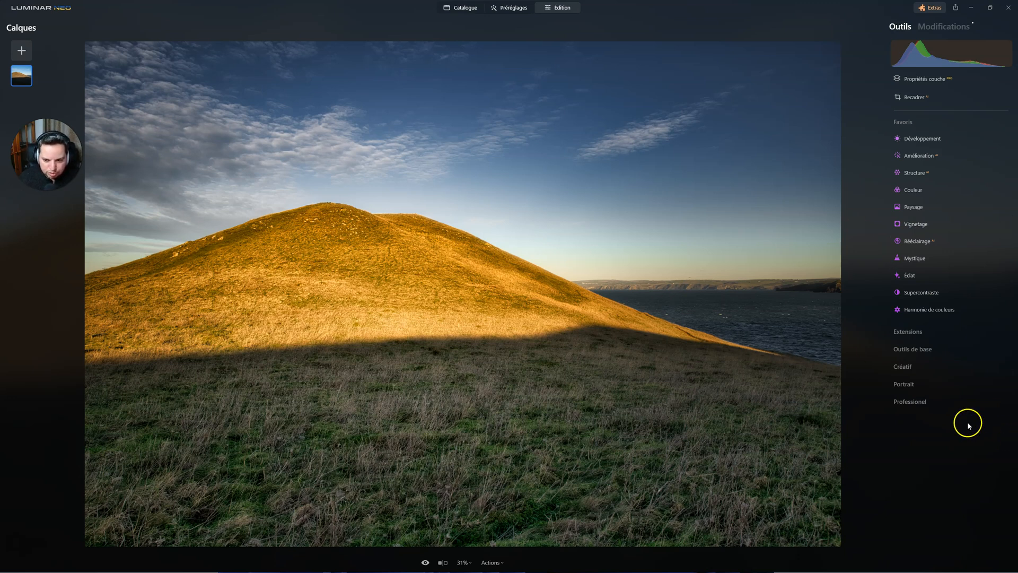
Step: In Harmonie de couleurs, set the Tons moyens balance to Magenta-Vert -10 and Jaune-Bleu 21, and the Ombres balance to Cyan-Rouge -9 and Jaune-Bleu 2
{"action": "left_click", "coordinate": [916, 310]}
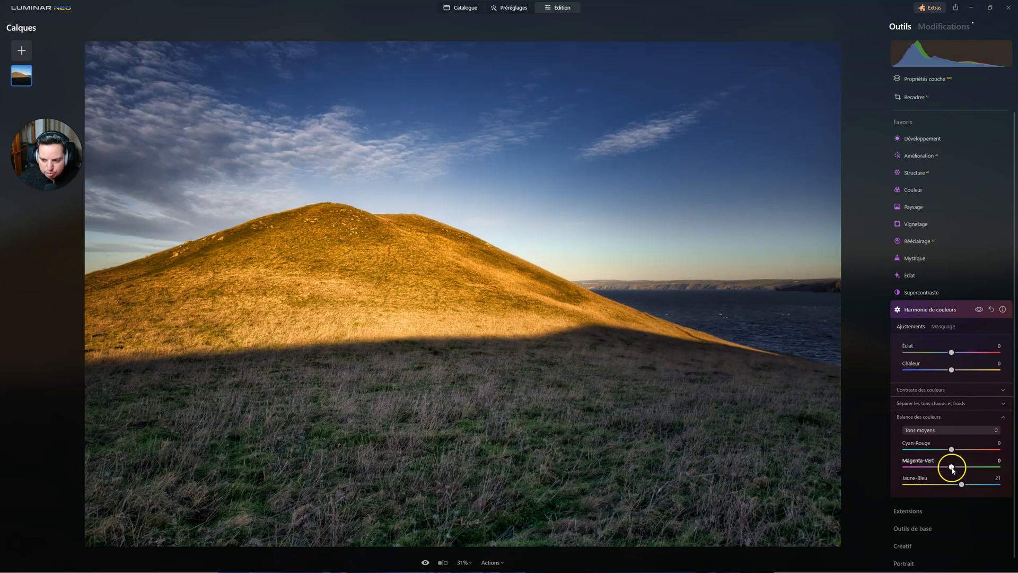
{"action": "left_click_drag", "start_coordinate": [952, 469], "coordinate": [948, 468]}
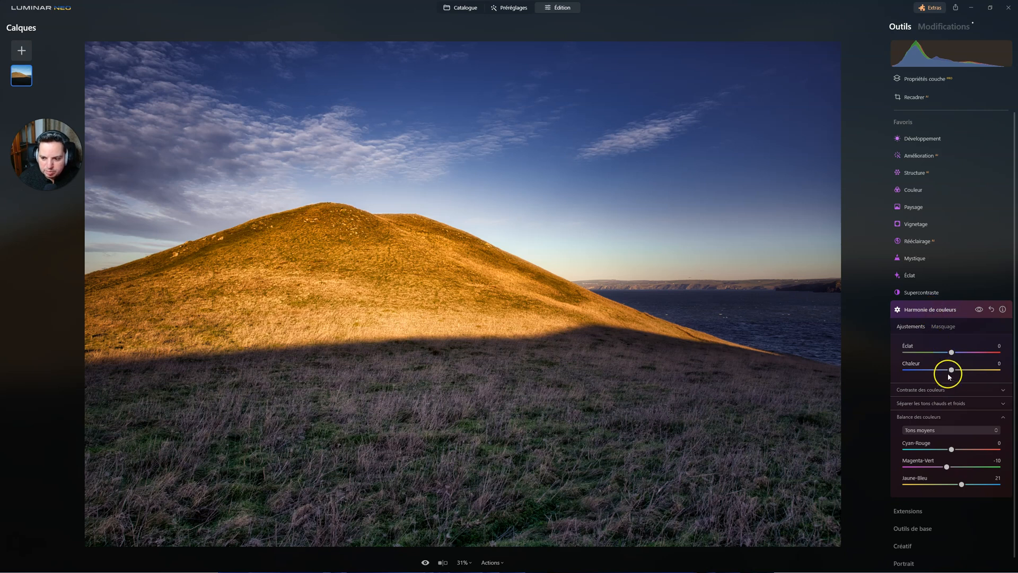
{"action": "left_click", "coordinate": [929, 430]}
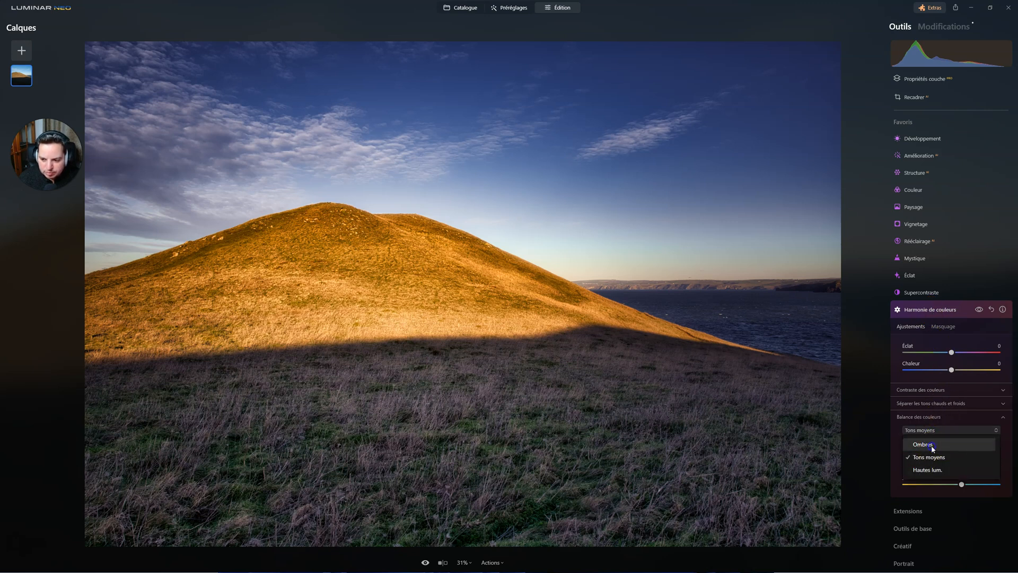
{"action": "left_click", "coordinate": [933, 445]}
{"action": "left_click", "coordinate": [953, 484]}
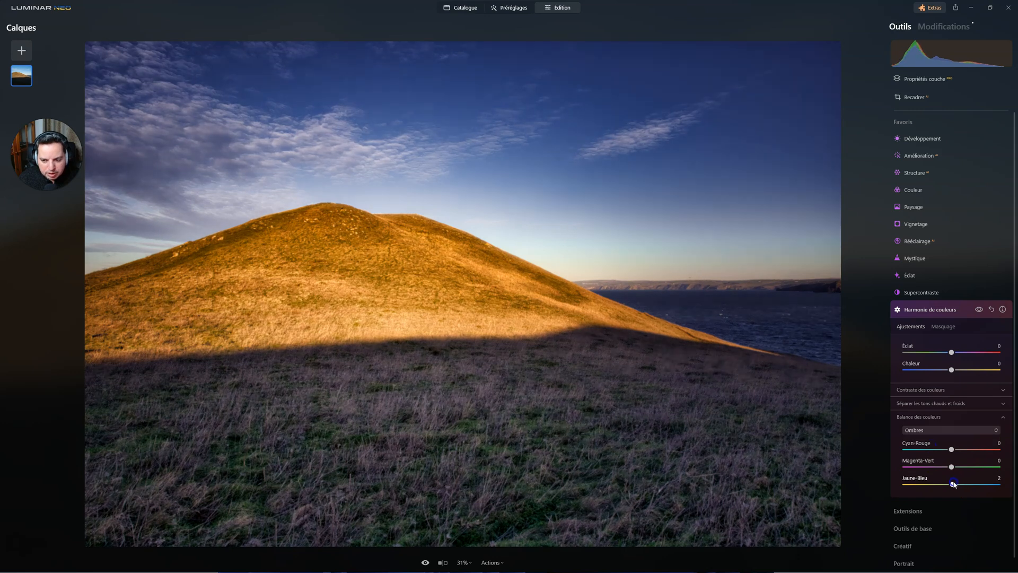
{"action": "left_click", "coordinate": [951, 450]}
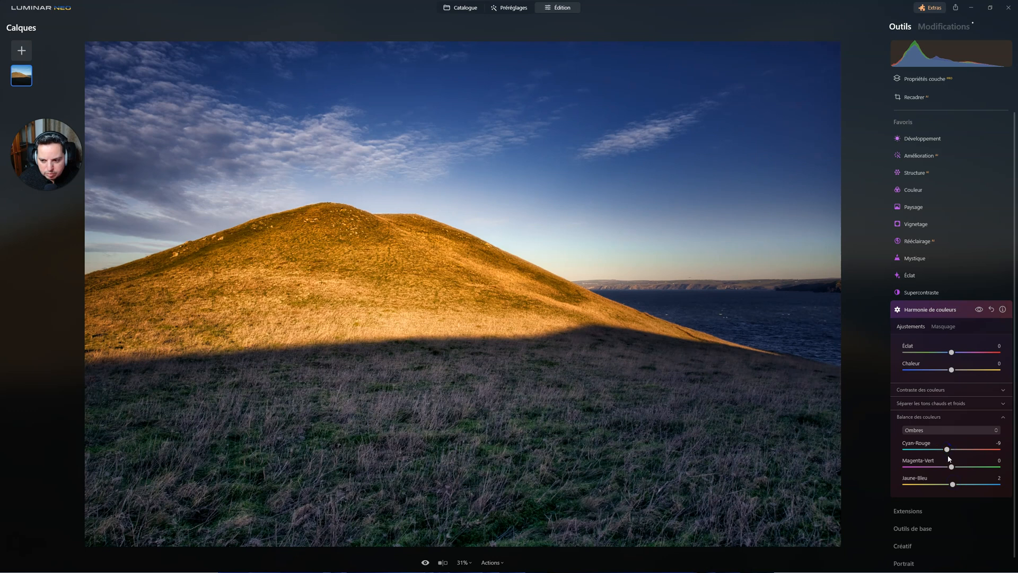
Step: Change the Tons moyens colour balance to Jaune-Bleu 7 and Magenta-Vert -6
{"action": "left_click", "coordinate": [932, 430]}
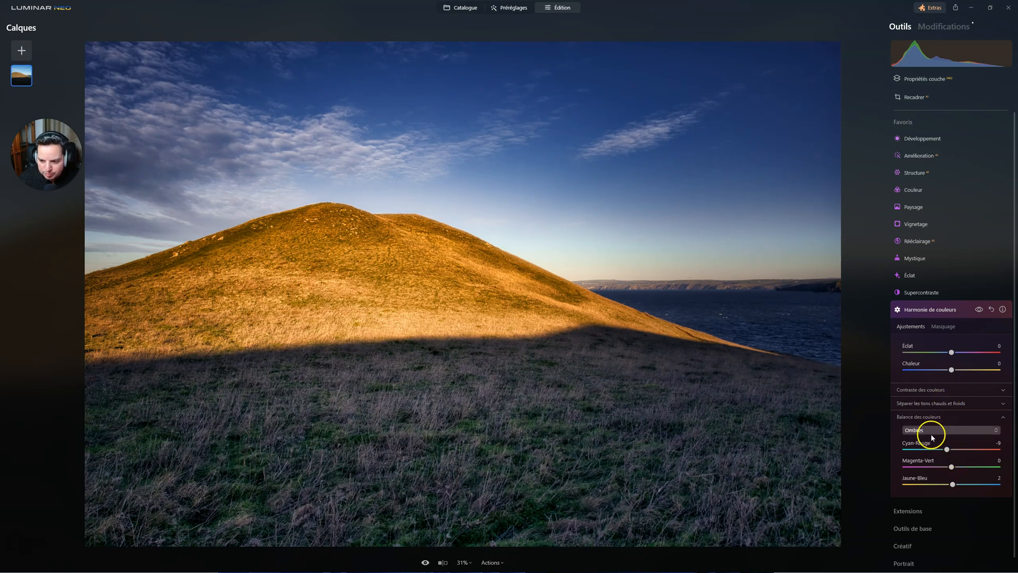
{"action": "left_click", "coordinate": [928, 456]}
{"action": "left_click", "coordinate": [963, 485]}
{"action": "left_click_drag", "start_coordinate": [963, 487], "coordinate": [955, 483]}
{"action": "left_click", "coordinate": [947, 467]}
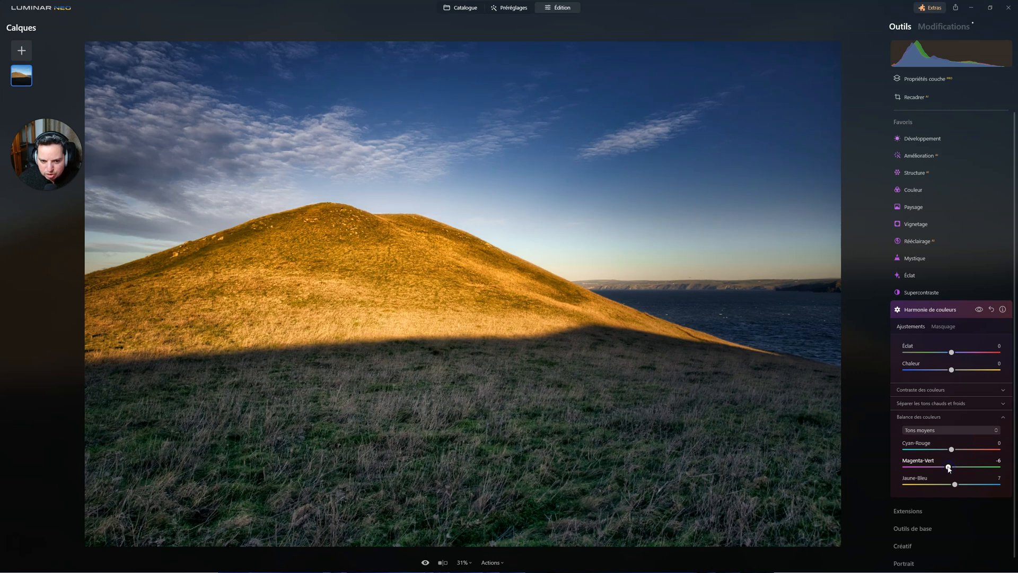
Step: Compare the photo repeatedly with and without the Harmonie de couleurs adjustments
{"action": "left_click", "coordinate": [980, 310]}
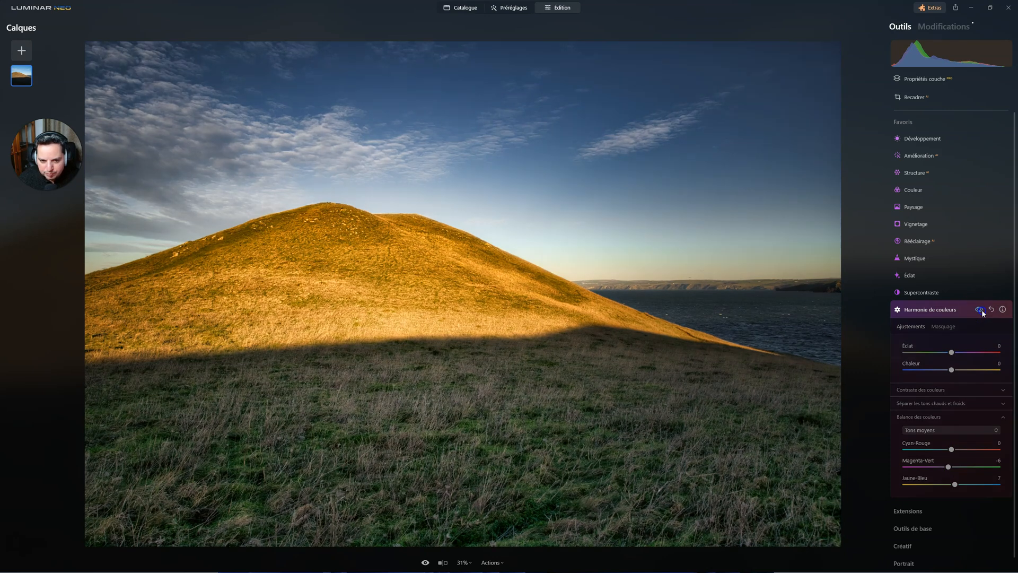
{"action": "left_click", "coordinate": [980, 311]}
{"action": "left_click", "coordinate": [980, 310]}
{"action": "left_click", "coordinate": [980, 310]}
{"action": "left_click", "coordinate": [980, 310]}
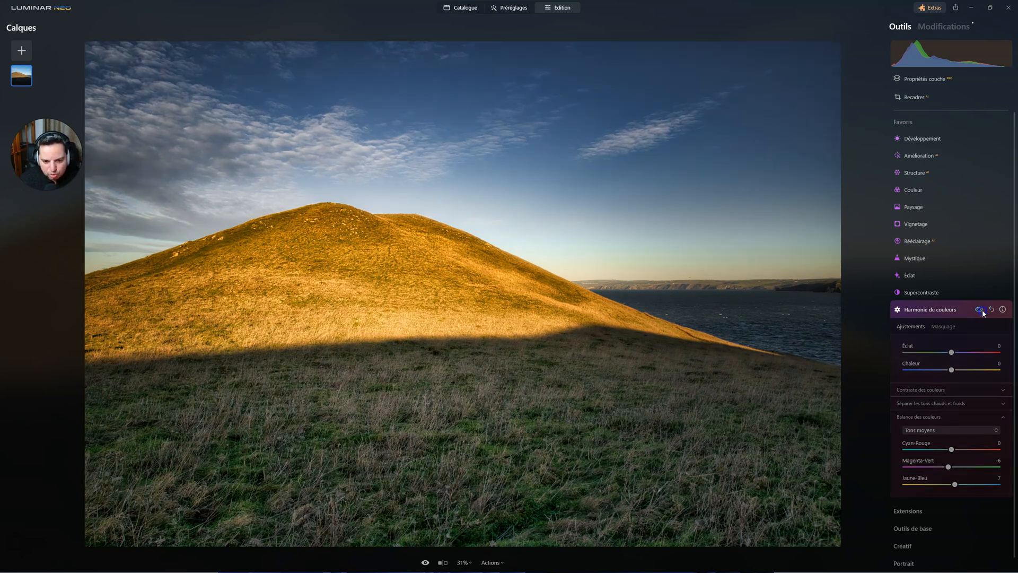
{"action": "left_click", "coordinate": [979, 309]}
{"action": "left_click", "coordinate": [979, 309]}
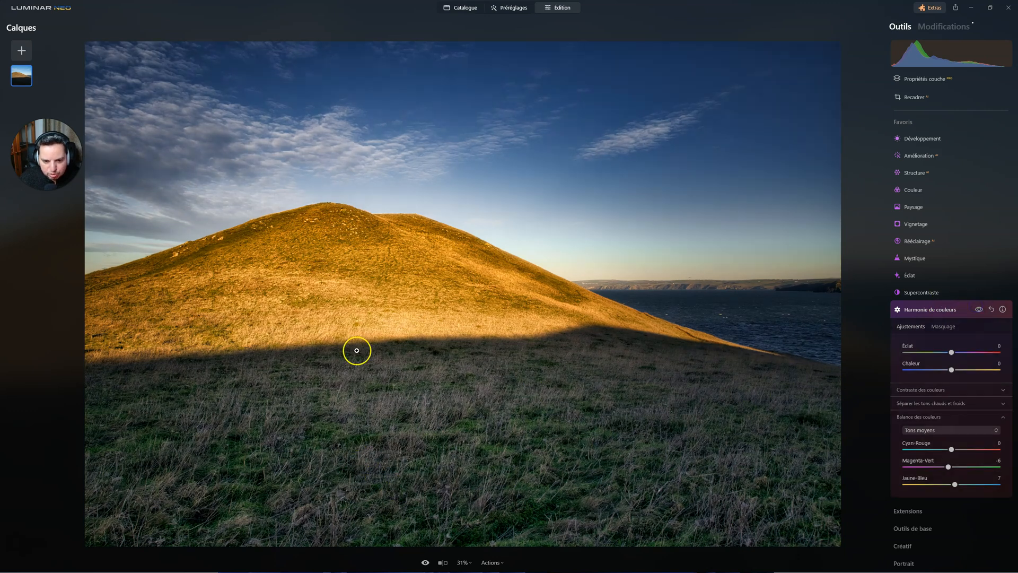
{"action": "left_click", "coordinate": [978, 309]}
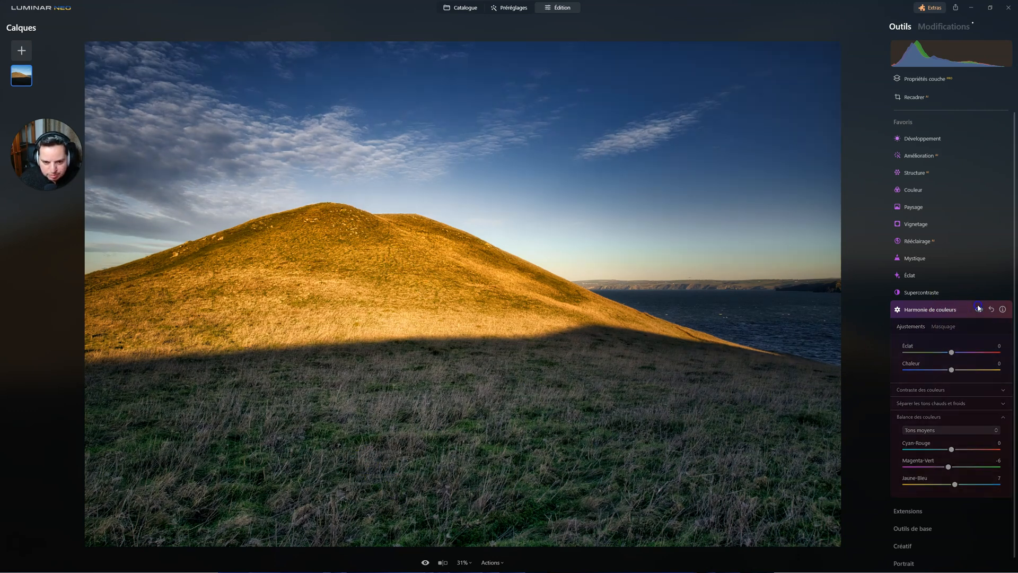
{"action": "left_click", "coordinate": [979, 309]}
{"action": "left_click", "coordinate": [978, 309]}
{"action": "left_click", "coordinate": [978, 309]}
{"action": "left_click", "coordinate": [979, 309]}
{"action": "left_click", "coordinate": [979, 309]}
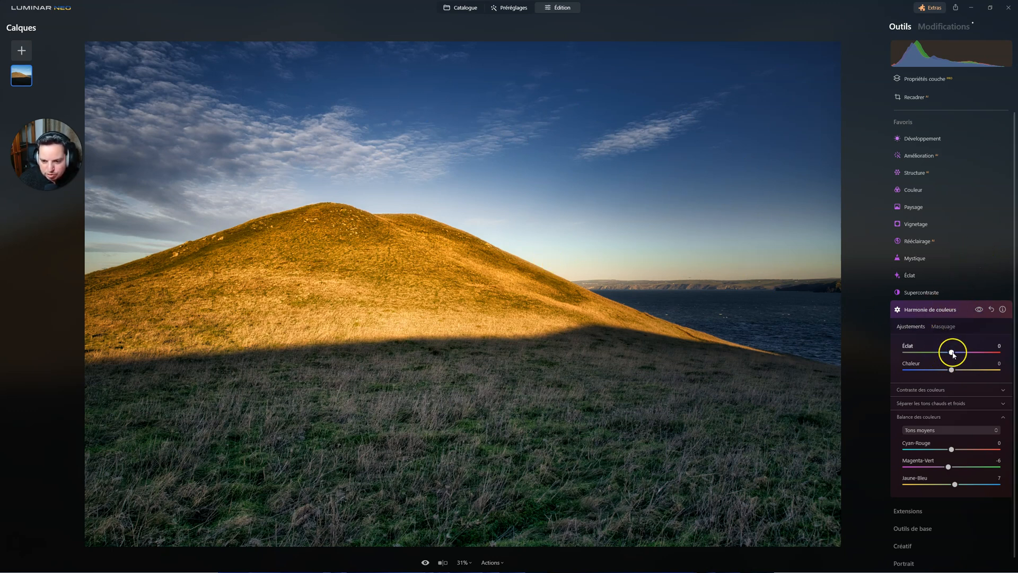
Step: Set Éclat to -15 in Harmonie de couleurs and collapse the tool
{"action": "left_click_drag", "start_coordinate": [954, 355], "coordinate": [952, 355]}
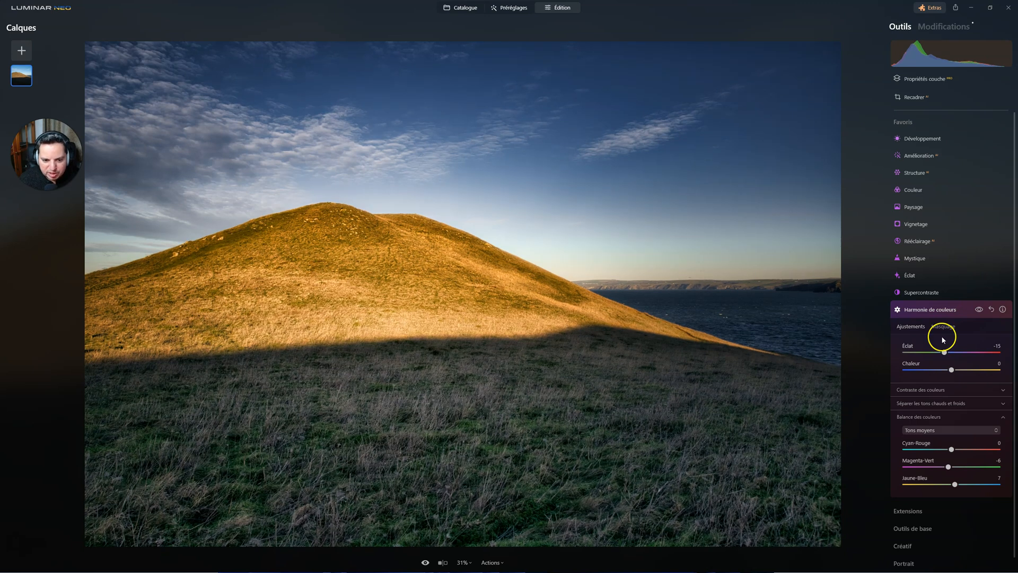
{"action": "left_click", "coordinate": [923, 312]}
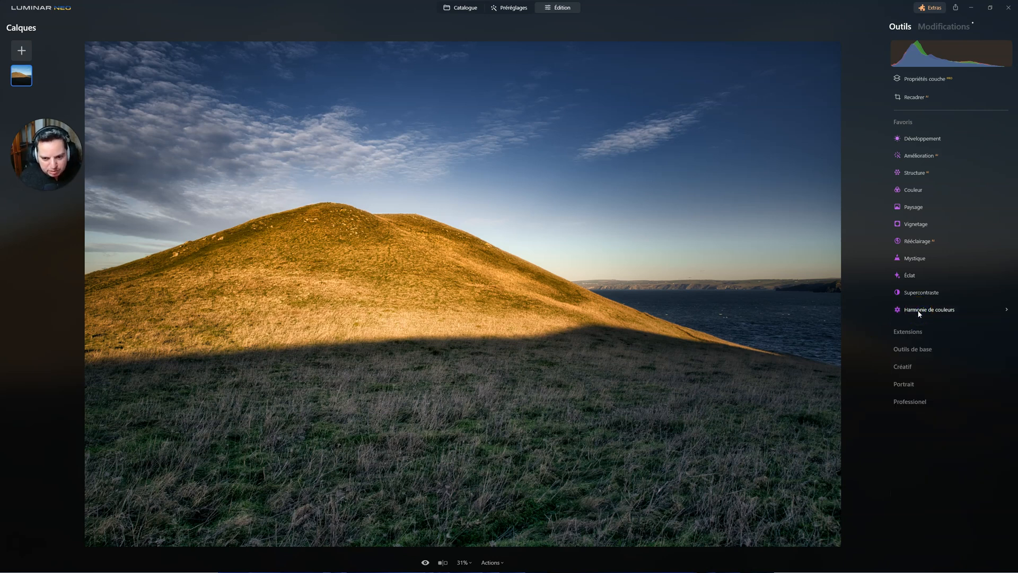
Step: Compare the retouched photo with the original, first by toggling the whole edit and with the split Avant/Après view
{"action": "left_click", "coordinate": [426, 562]}
{"action": "left_click", "coordinate": [426, 563]}
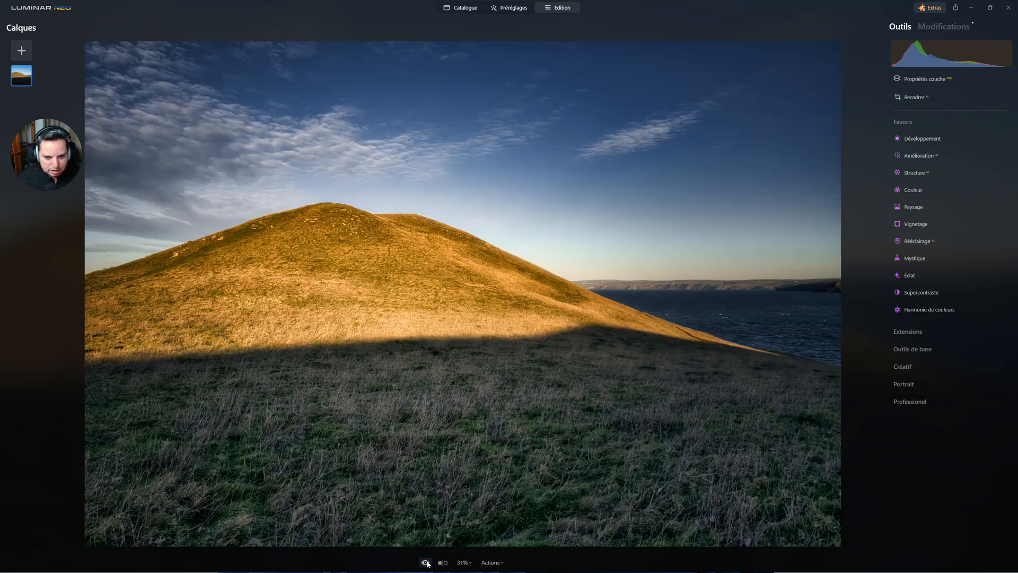
{"action": "left_click", "coordinate": [427, 562]}
{"action": "left_click", "coordinate": [426, 563]}
{"action": "left_click", "coordinate": [440, 562]}
{"action": "left_click_drag", "start_coordinate": [127, 294], "coordinate": [63, 186]}
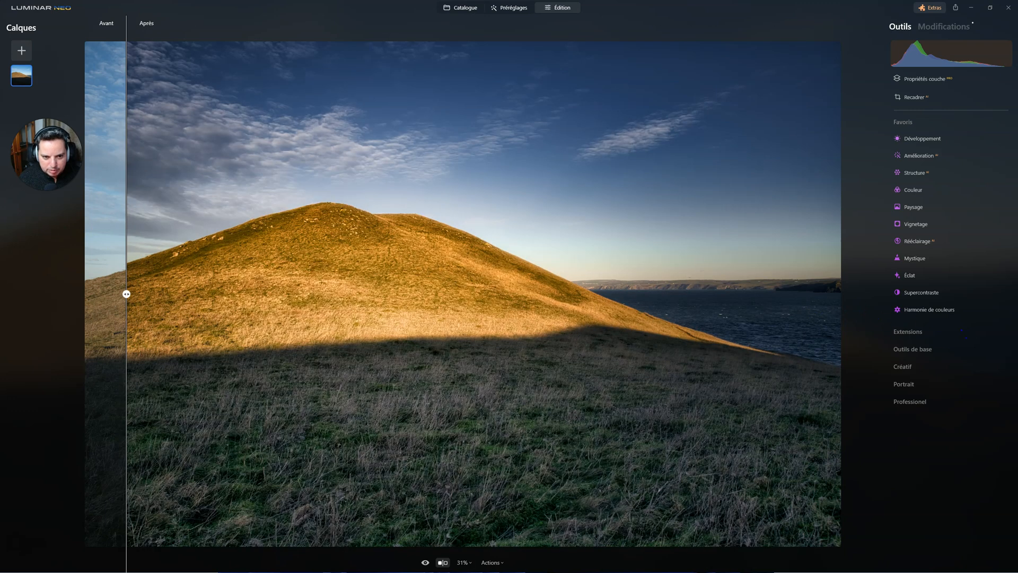
{"action": "left_click", "coordinate": [443, 562]}
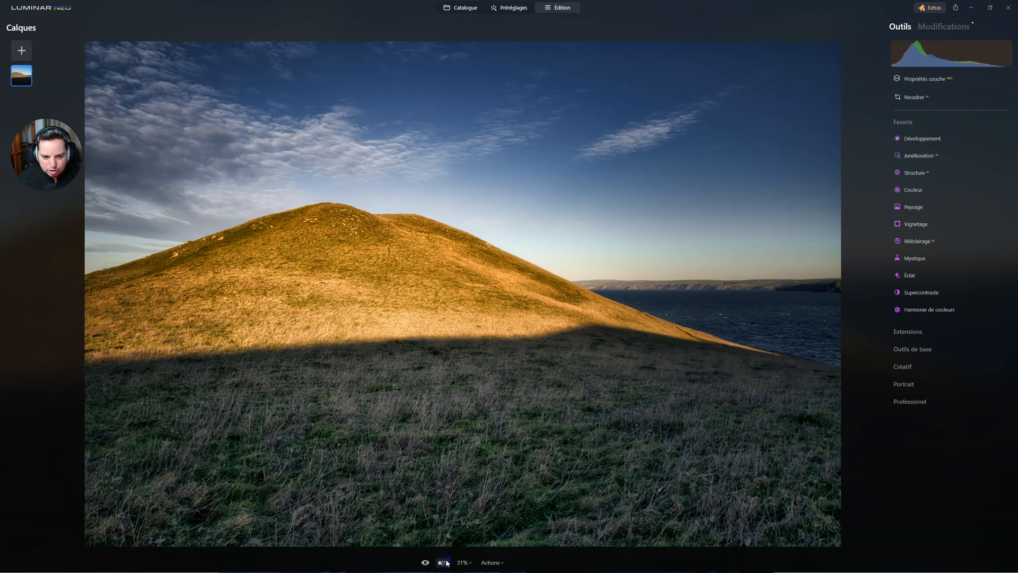
Step: Remove the Vignetage edit from the applied modifications, check the Harmonie de couleurs settings, and return to the tool list
{"action": "left_click", "coordinate": [942, 27]}
{"action": "left_click", "coordinate": [926, 248]}
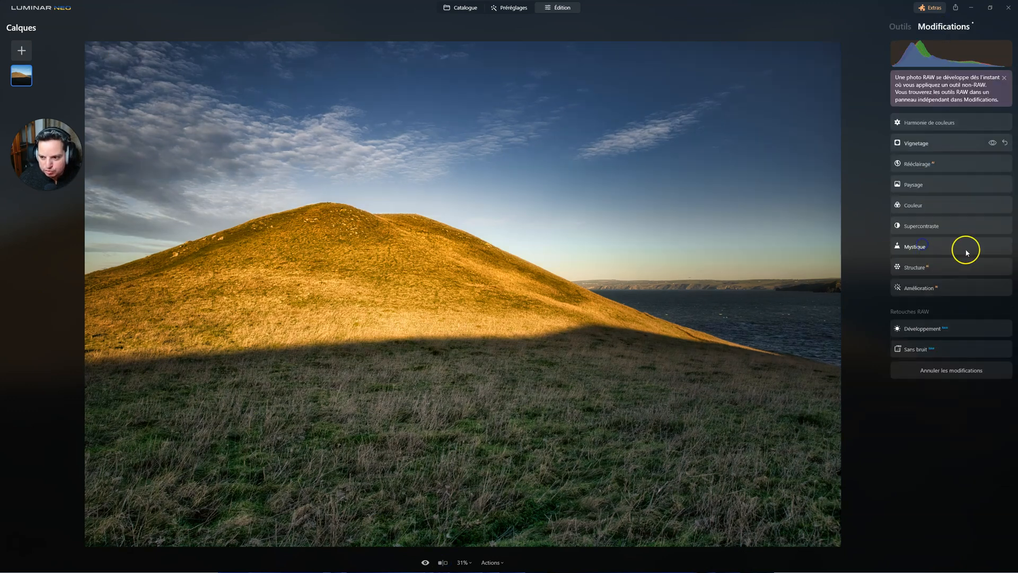
{"action": "left_click", "coordinate": [1006, 143]}
{"action": "left_click", "coordinate": [945, 124]}
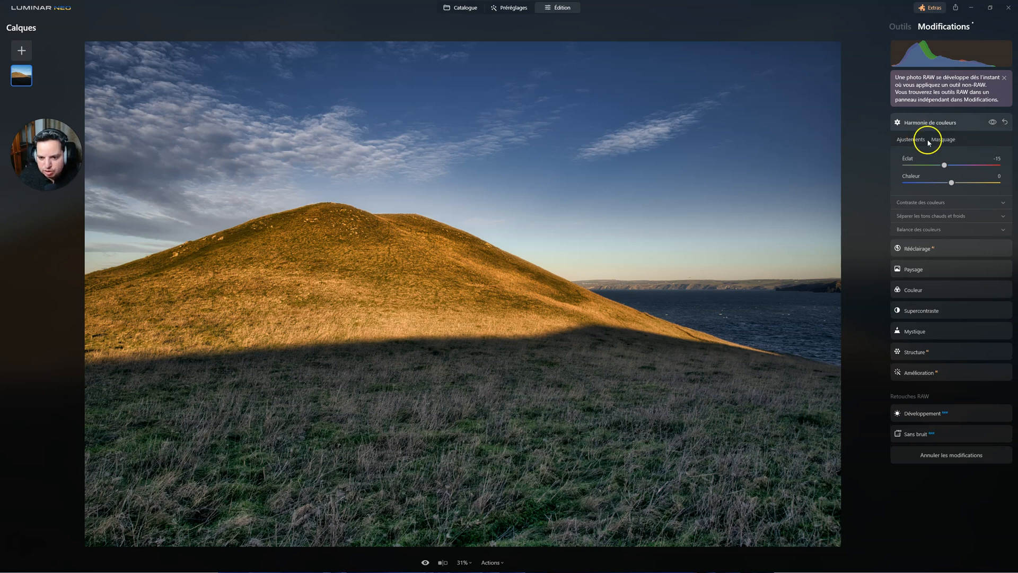
{"action": "left_click", "coordinate": [899, 29]}
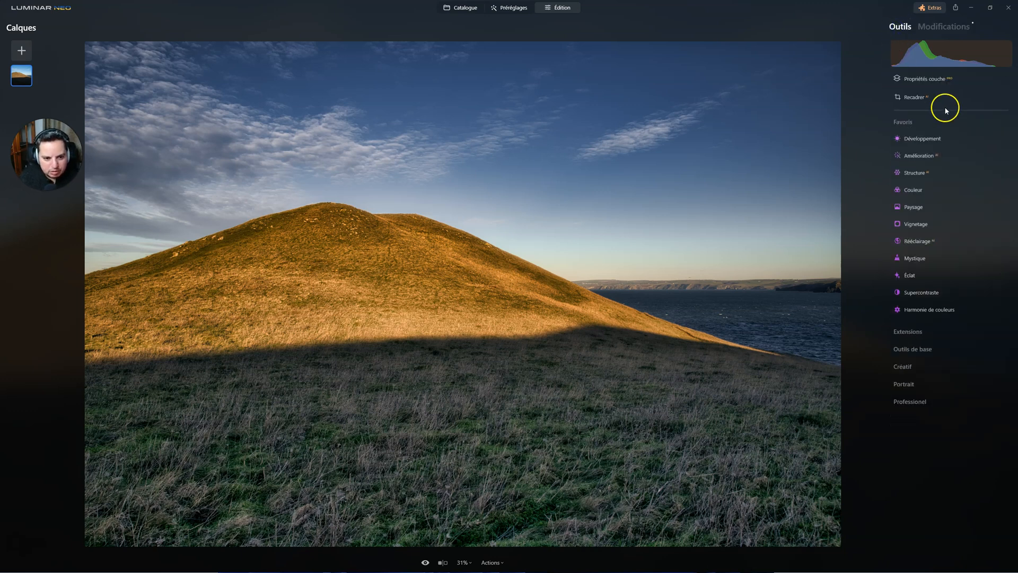
Step: Crop the photo to a 16:9 ratio with the Recadrer tool and apply the crop
{"action": "left_click", "coordinate": [916, 97]}
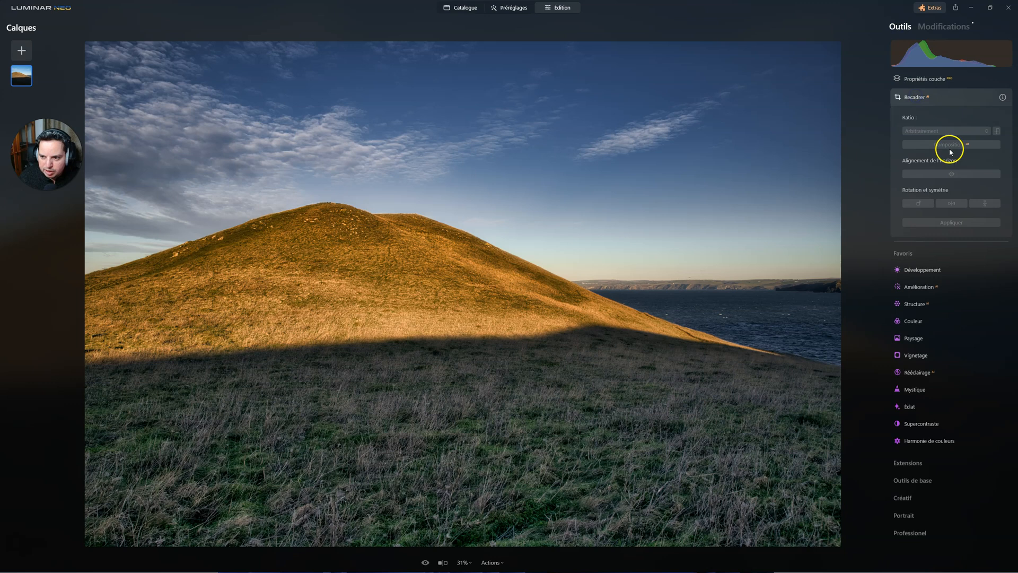
{"action": "left_click", "coordinate": [943, 133]}
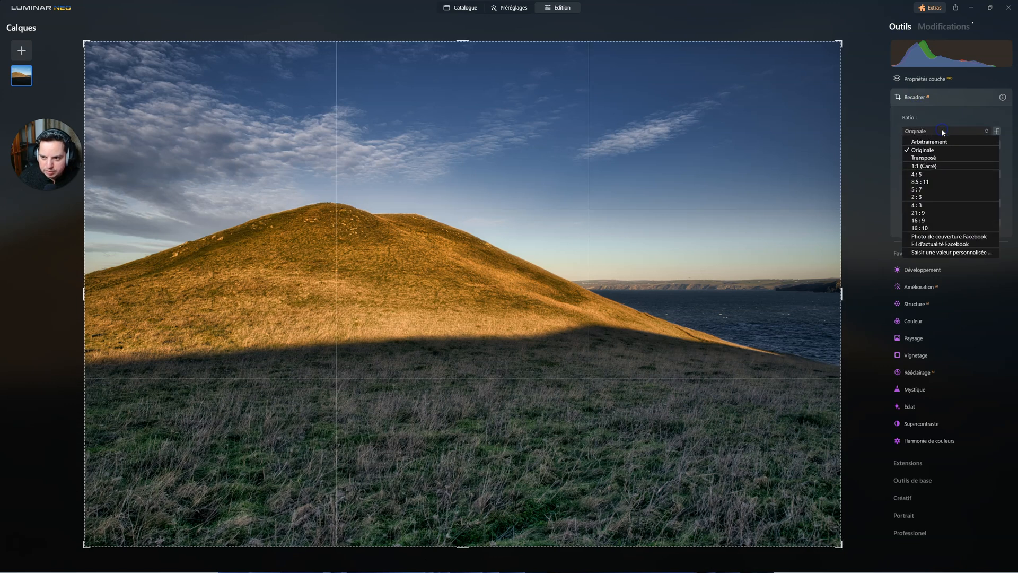
{"action": "left_click", "coordinate": [932, 221]}
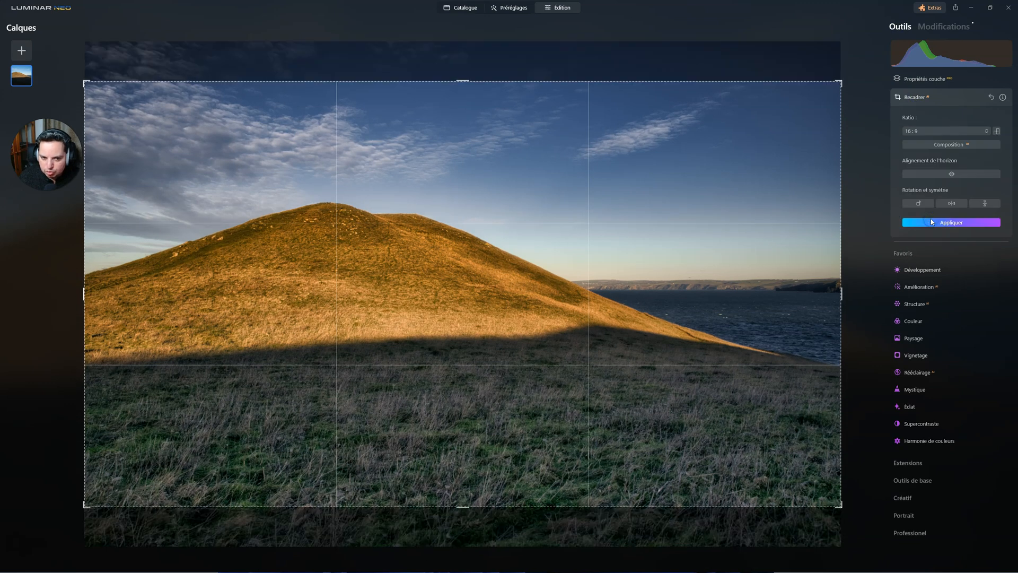
{"action": "double_click", "coordinate": [656, 373]}
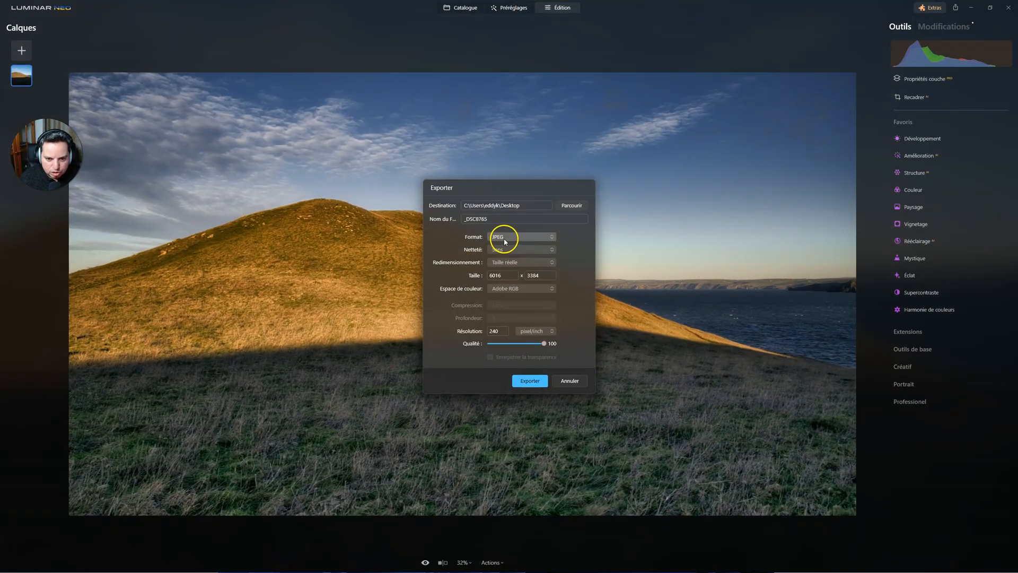
Step: Export the photo as a TIFF with a Profondeur of 16, leaving Netteté at Sans
{"action": "left_click", "coordinate": [507, 236]}
{"action": "left_click", "coordinate": [507, 275]}
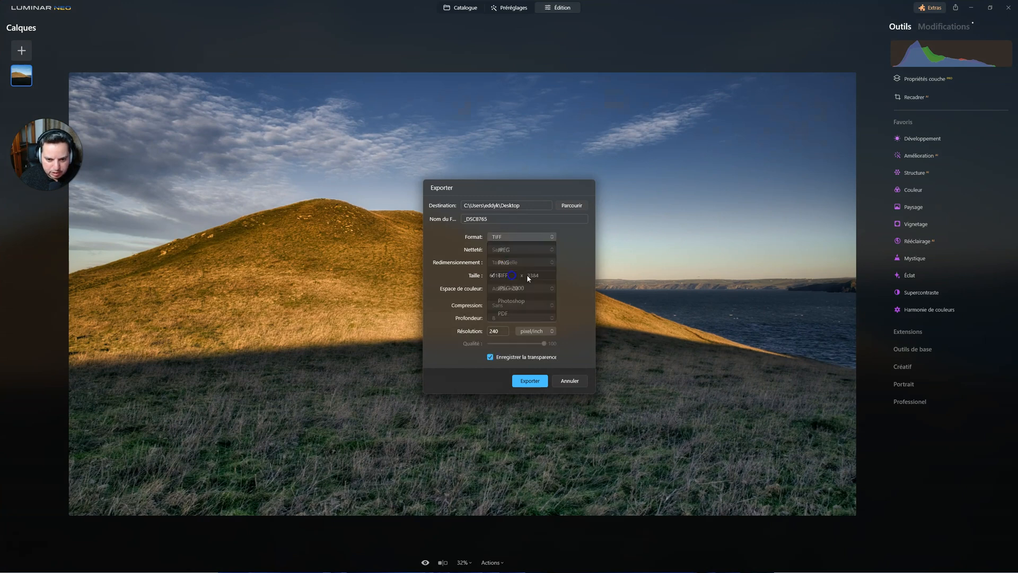
{"action": "left_click", "coordinate": [531, 317]}
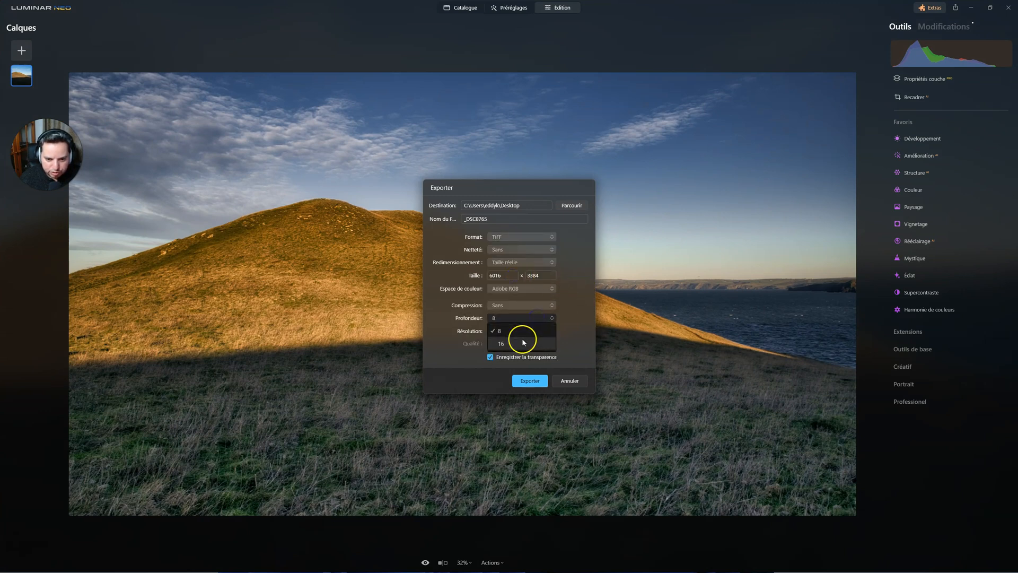
{"action": "left_click", "coordinate": [523, 335]}
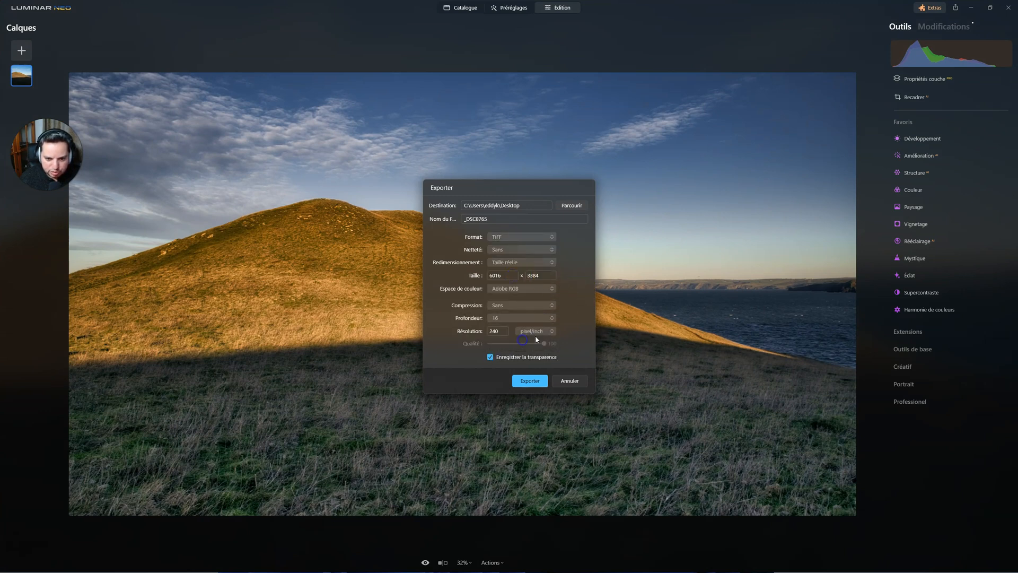
{"action": "left_click", "coordinate": [510, 250]}
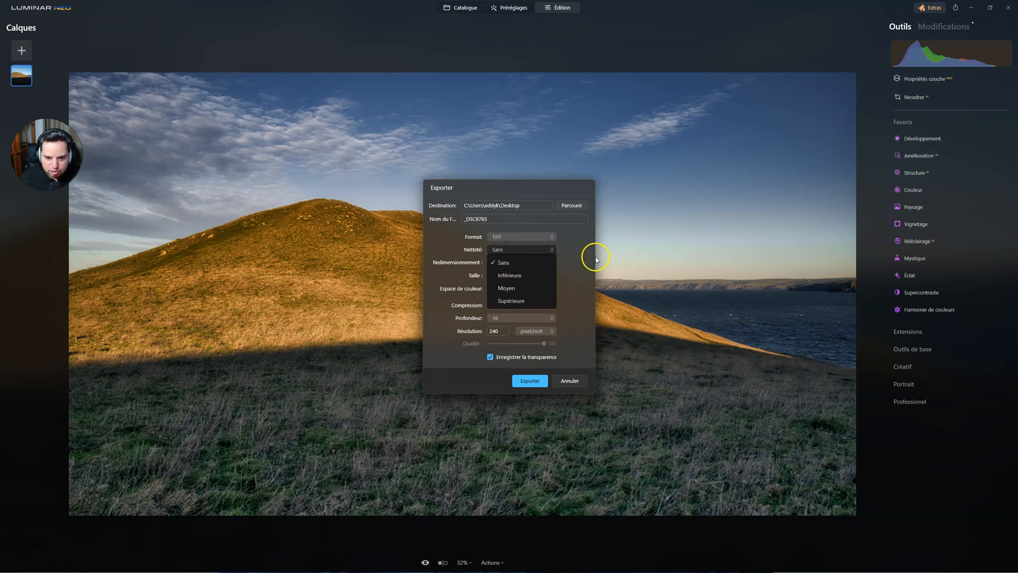
{"action": "left_click", "coordinate": [595, 259]}
{"action": "left_click", "coordinate": [530, 381]}
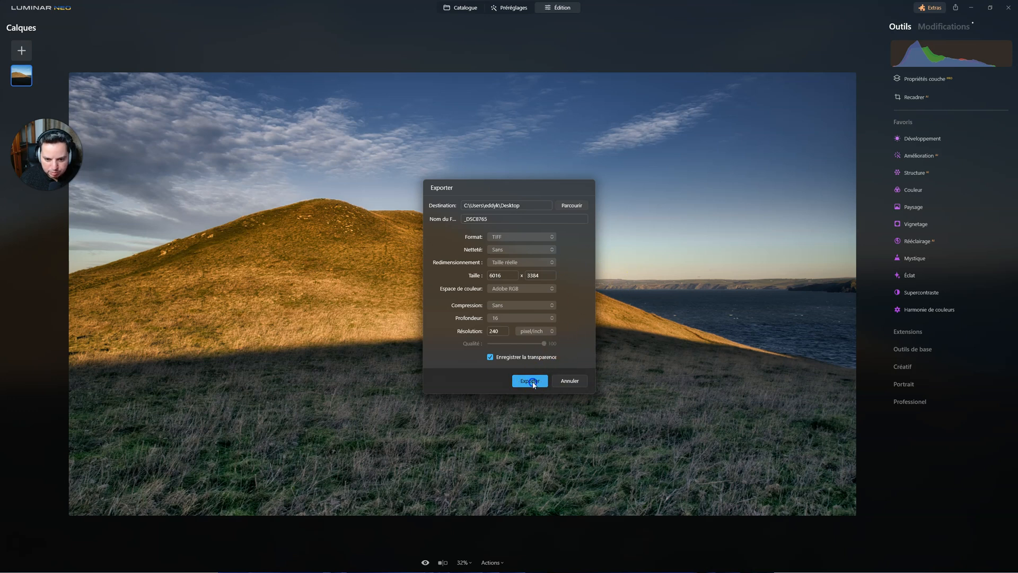